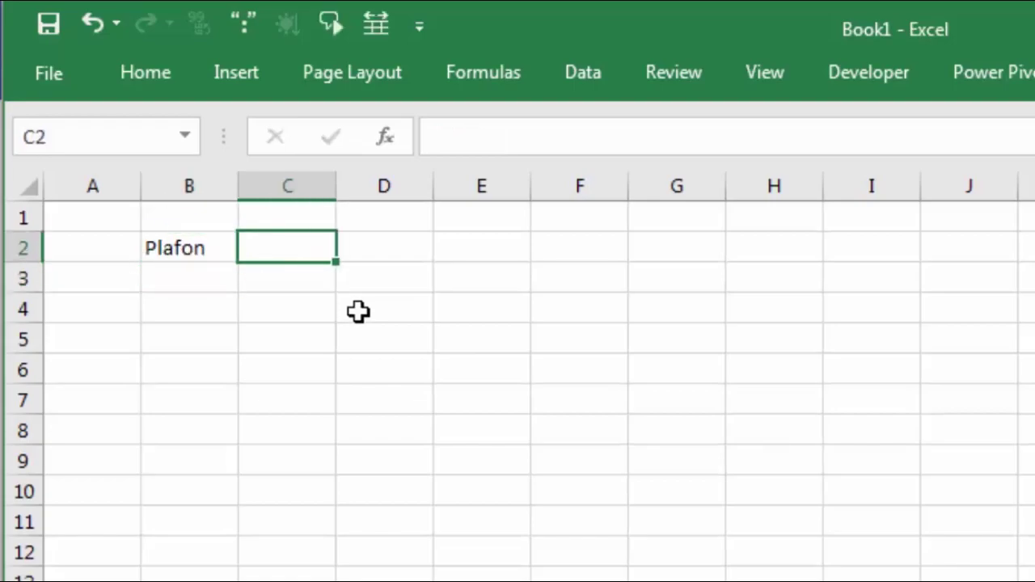
Enter 200000000 in C2 as the Plafon amount and format it with thousands separators.
{"action": "type", "text": "200"}
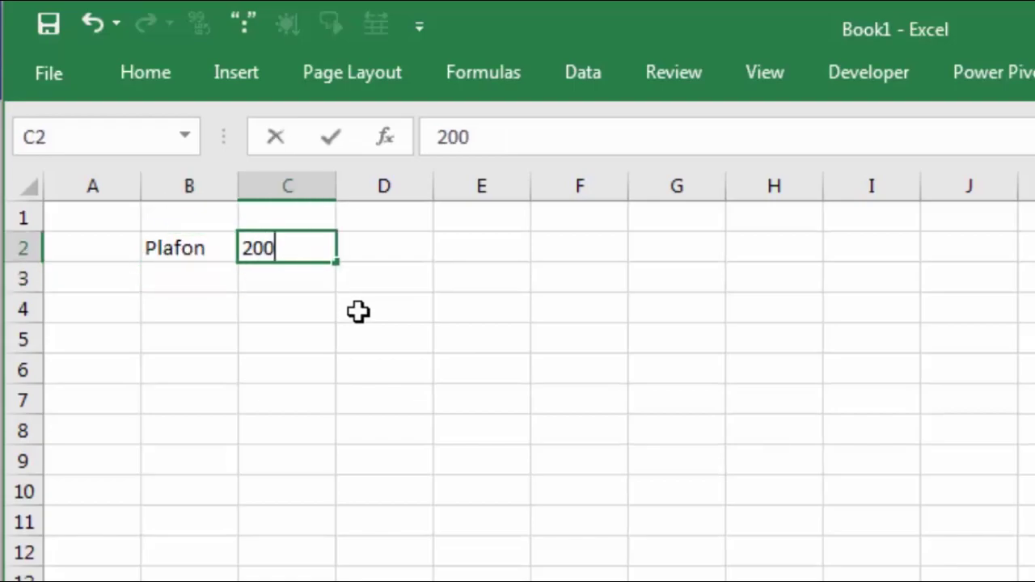
{"action": "type", "text": "000000"}
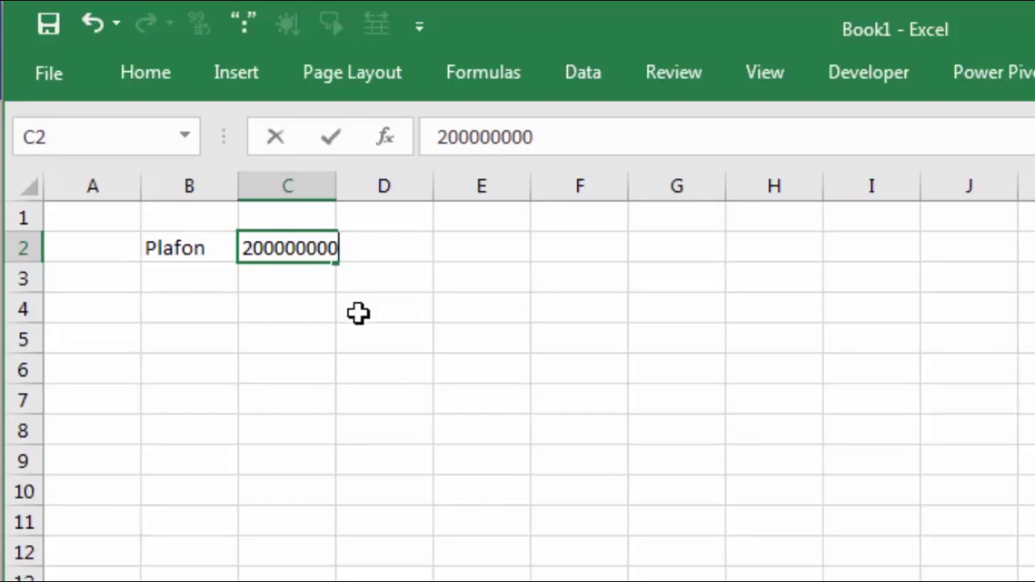
{"action": "key", "text": "Return"}
{"action": "left_click", "coordinate": [303, 250]}
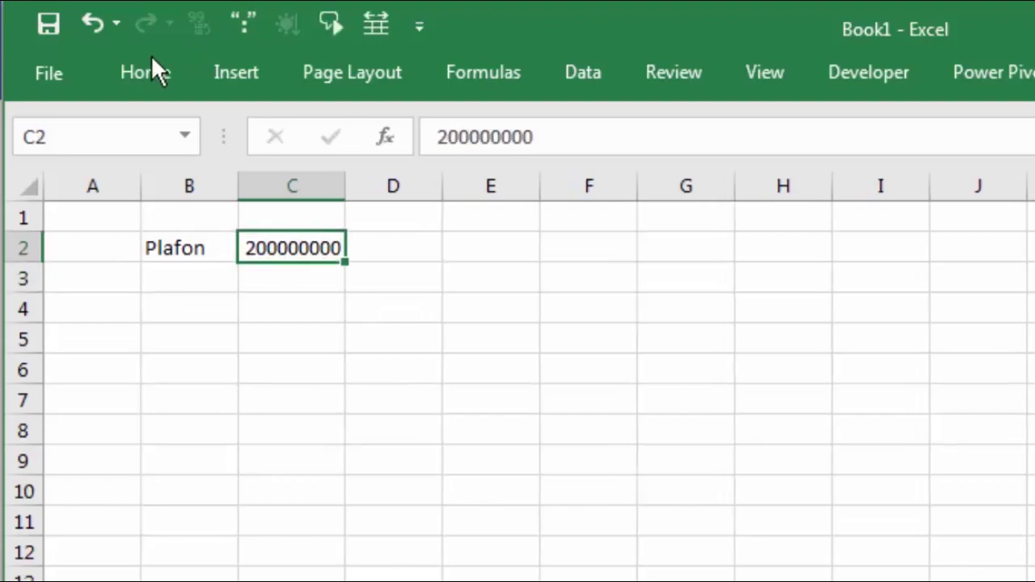
{"action": "left_click", "coordinate": [150, 60]}
{"action": "left_click", "coordinate": [961, 172]}
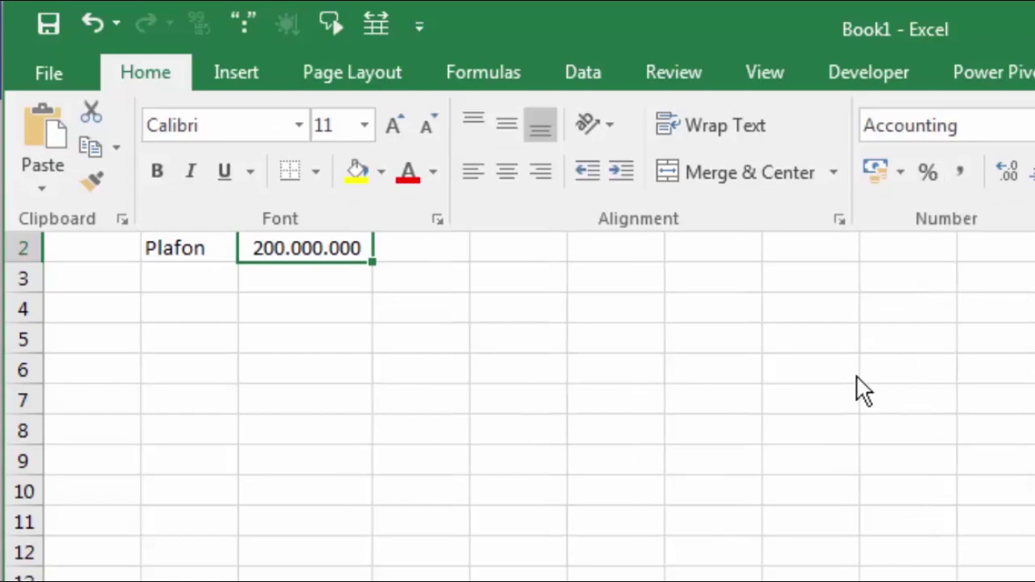
Enter the label "Suku Bunga" in B3 and fit column B's width to its contents.
{"action": "left_click", "coordinate": [185, 273]}
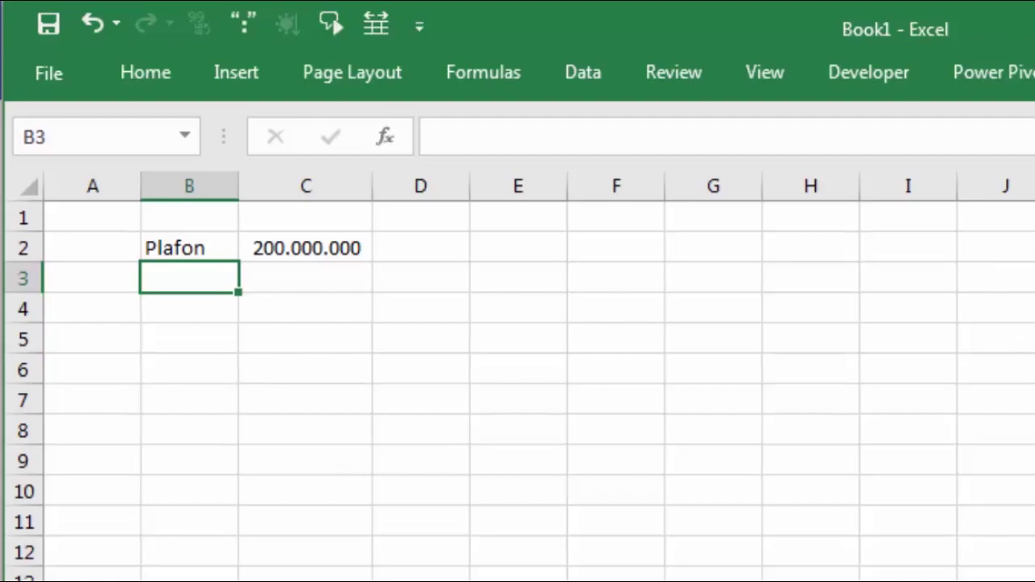
{"action": "type", "text": "Suku B"}
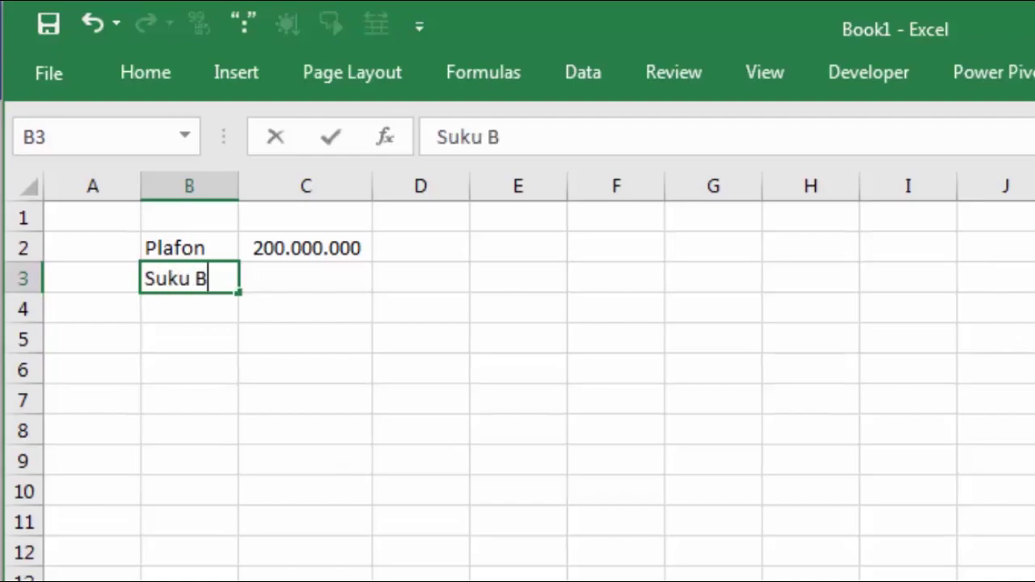
{"action": "type", "text": "unga"}
{"action": "key", "text": "Return"}
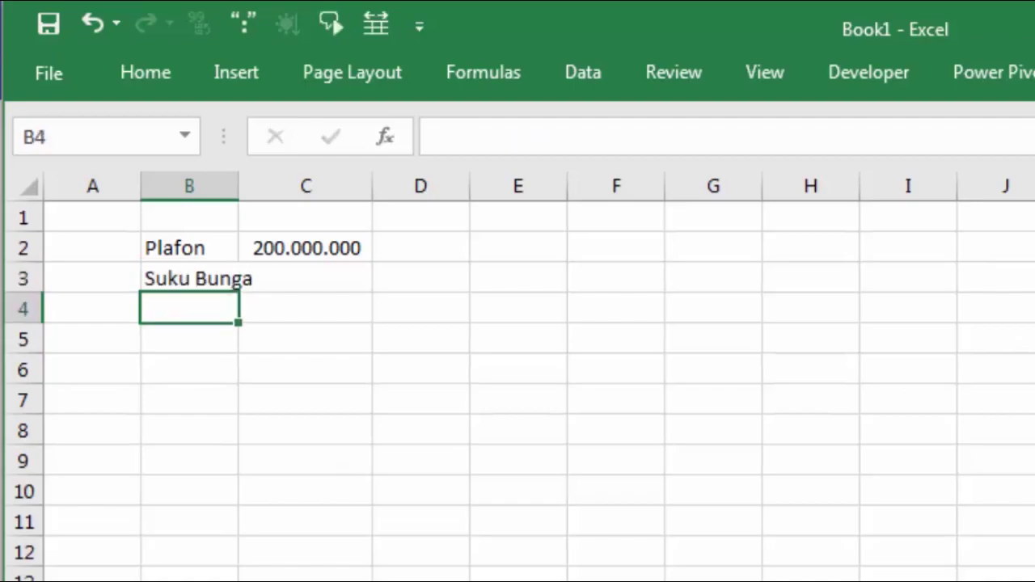
{"action": "left_click", "coordinate": [306, 277]}
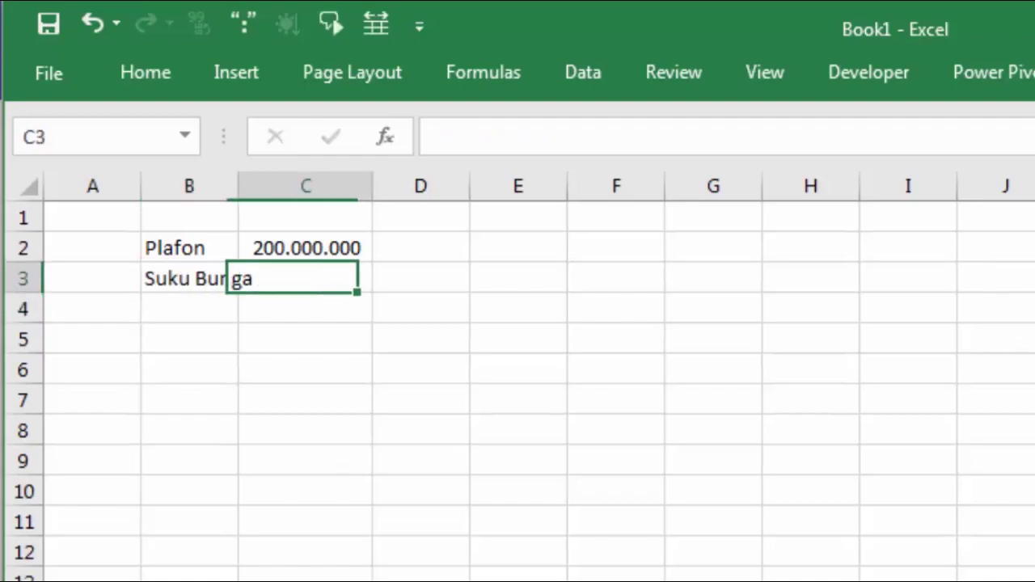
{"action": "double_click", "coordinate": [239, 188]}
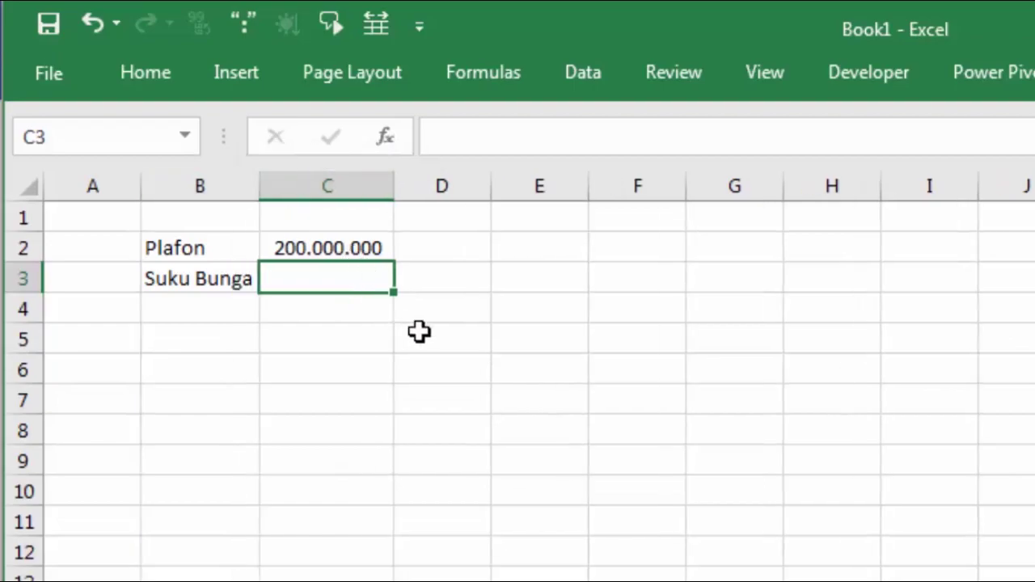
Enter the interest rate 10% in C3 with the unit "Per Tahun" in D3.
{"action": "type", "text": "10%"}
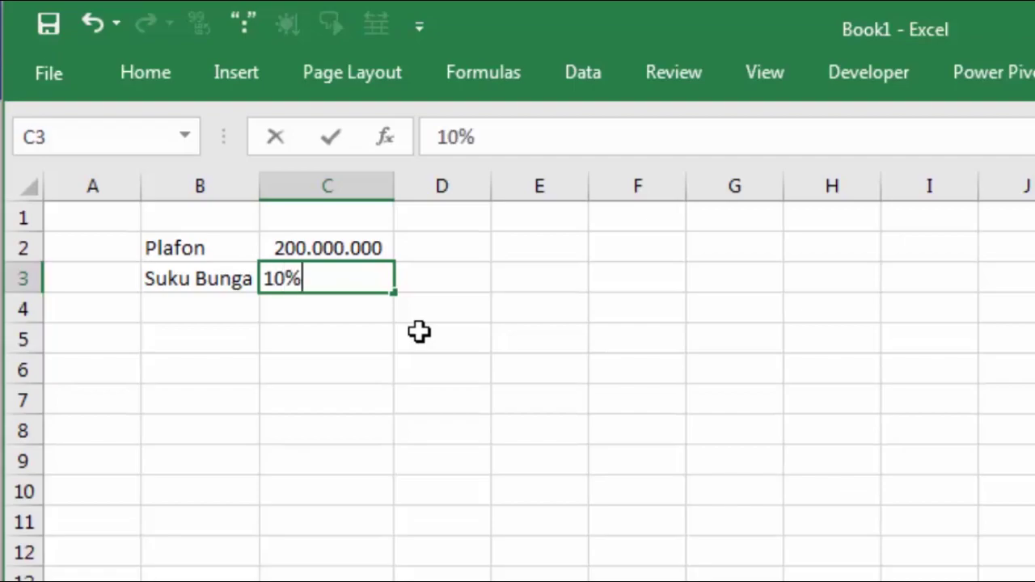
{"action": "key", "text": "Return"}
{"action": "key", "text": "Up"}
{"action": "key", "text": "Right"}
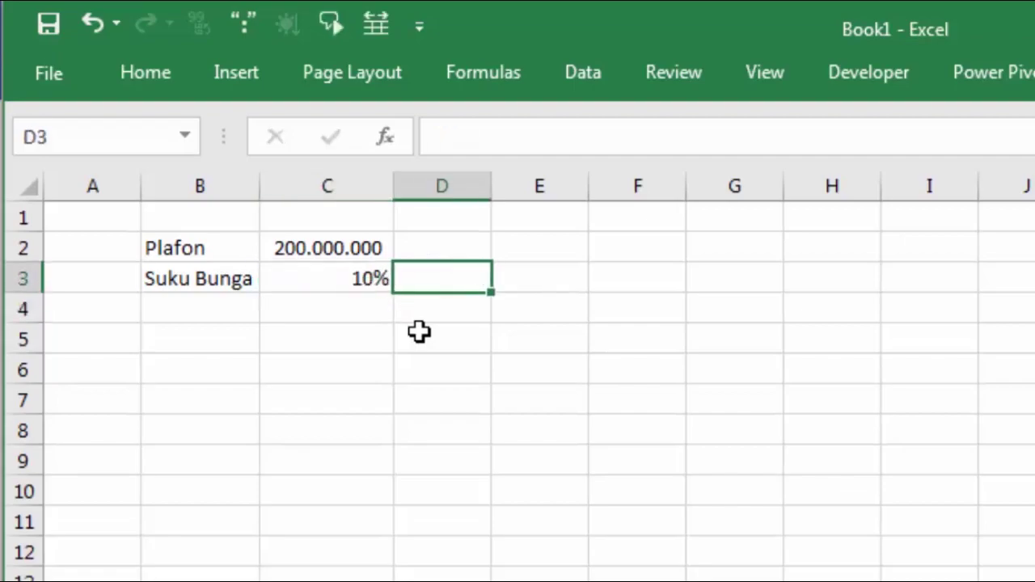
{"action": "type", "text": "Per Tahun"}
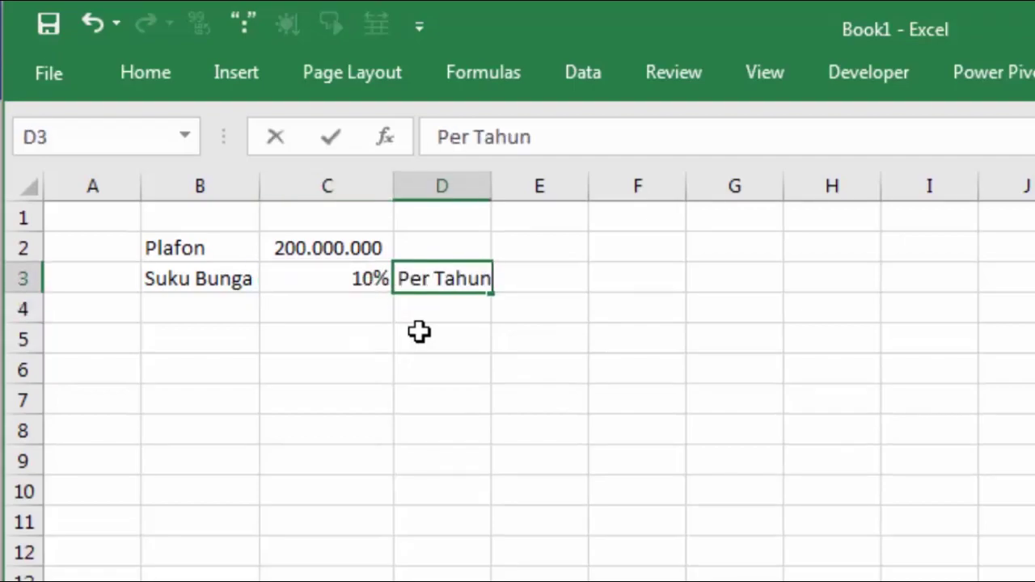
{"action": "key", "text": "Return"}
Fill row 4 with the loan term: "Lama" in B4, 24 in C4 and "Bulan" in D4.
{"action": "left_click", "coordinate": [176, 319]}
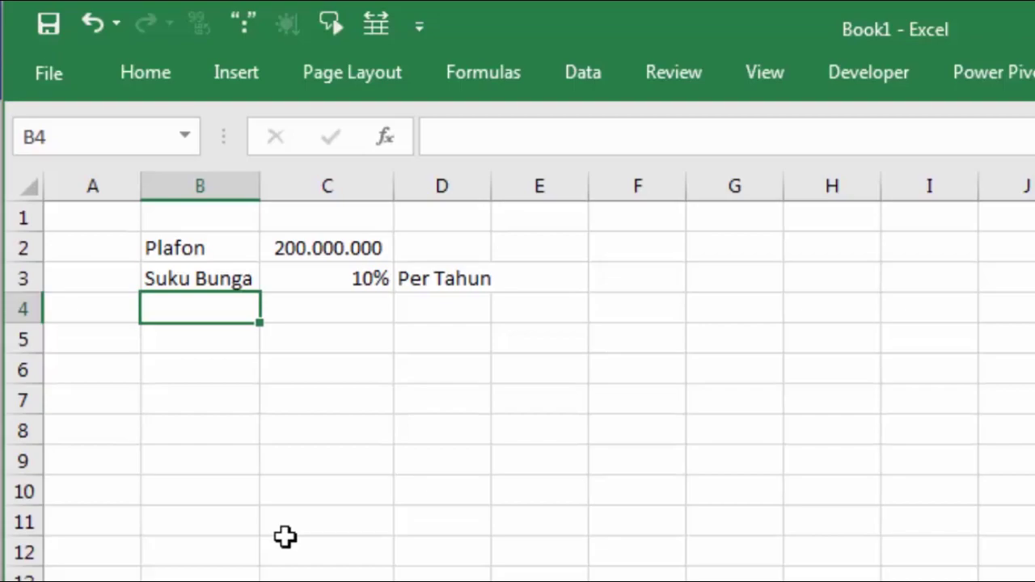
{"action": "type", "text": "Lama"}
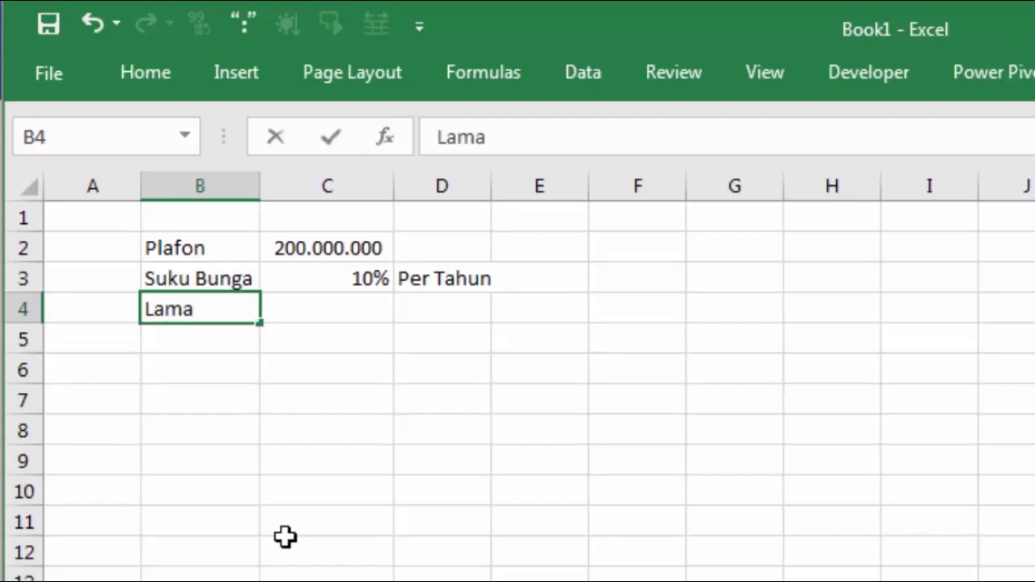
{"action": "key", "text": "Return"}
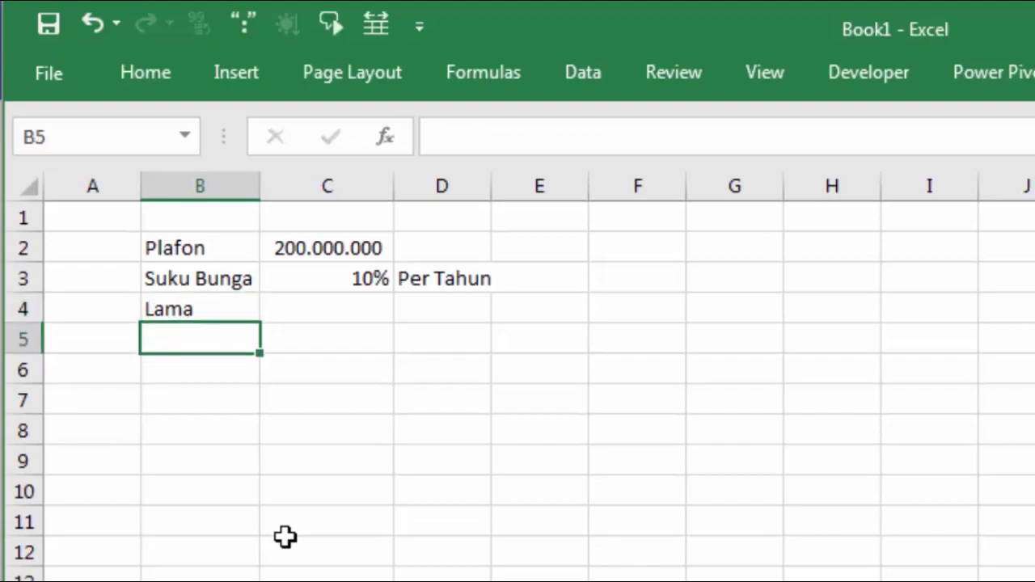
{"action": "key", "text": "Up"}
{"action": "key", "text": "Right"}
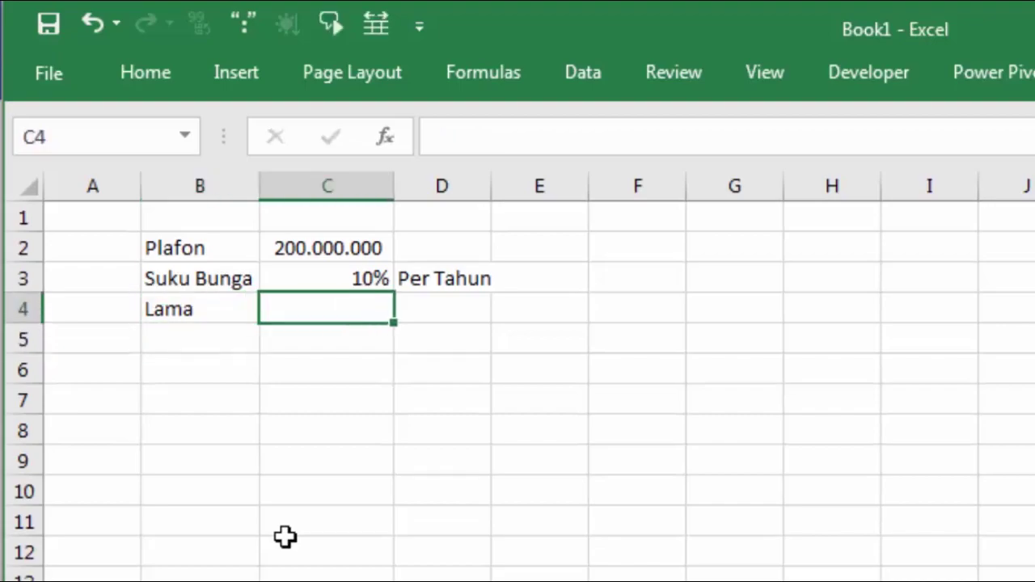
{"action": "type", "text": "24"}
{"action": "key", "text": "Tab"}
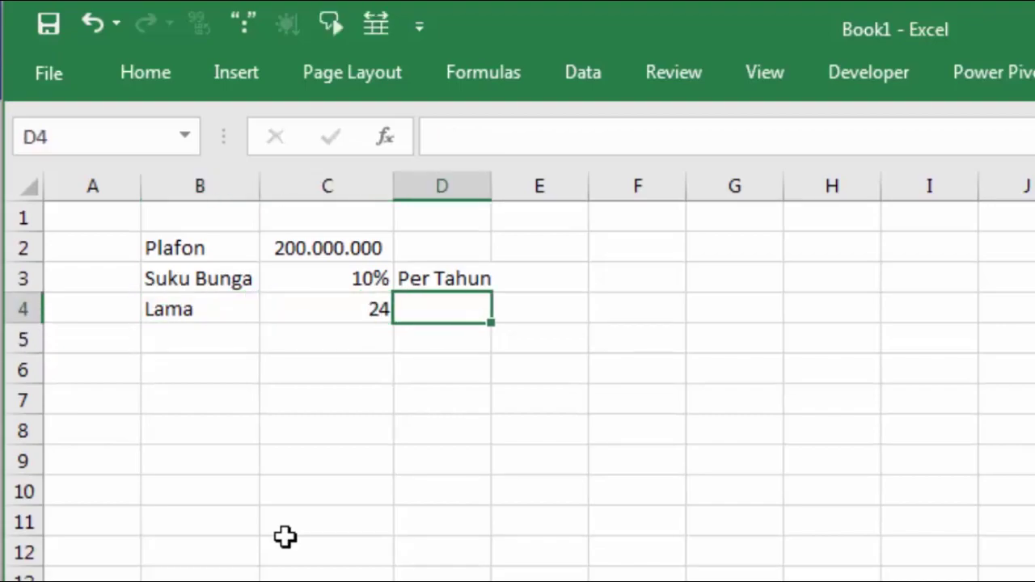
{"action": "type", "text": "Bulan"}
{"action": "key", "text": "Return"}
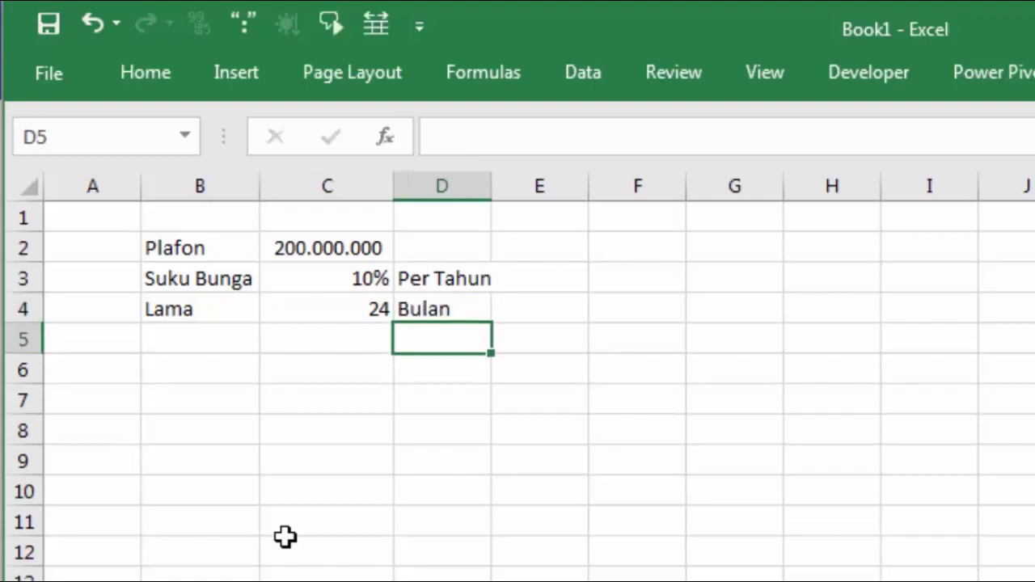
Enter the term in years on row 5, with 2 in C5 and "Tahun" in D5.
{"action": "key", "text": "Left"}
{"action": "type", "text": "2"}
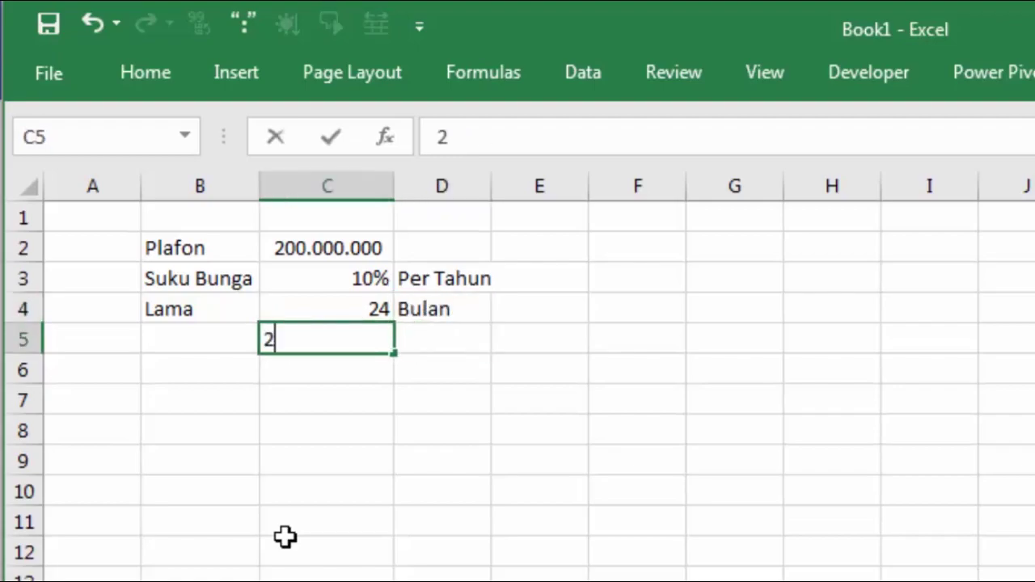
{"action": "key", "text": "Tab"}
{"action": "type", "text": "Tahun"}
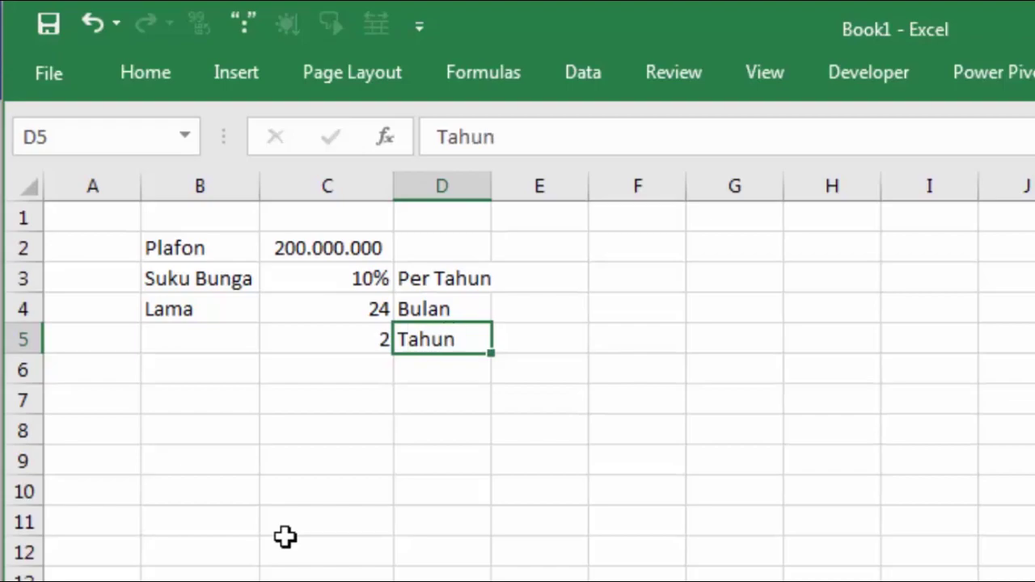
{"action": "key", "text": "Return"}
{"action": "left_click", "coordinate": [446, 340]}
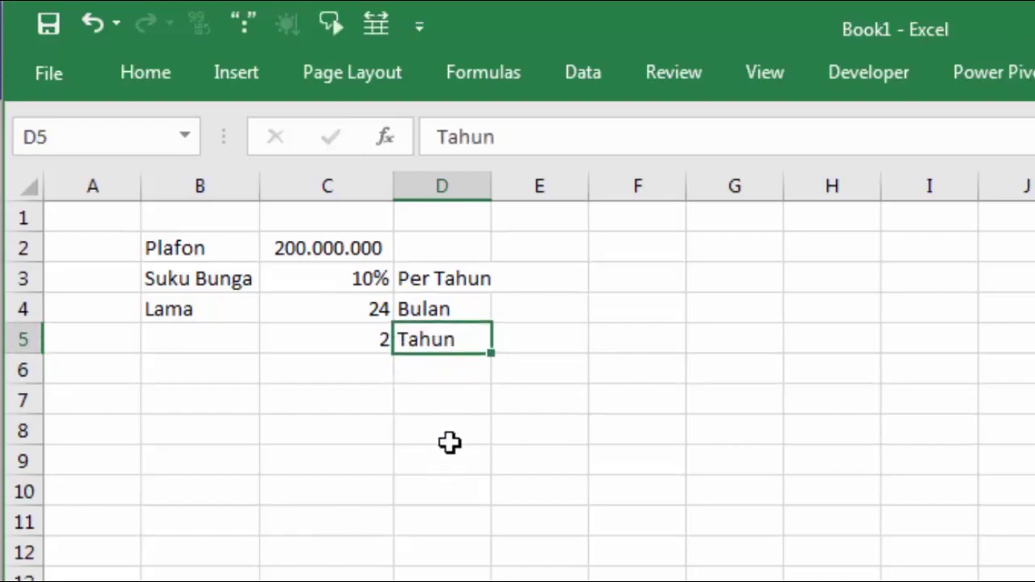
Review the loan inputs in B2:D5, including the term in months and years and the Plafon amount.
{"action": "left_click", "coordinate": [231, 302]}
{"action": "left_click", "coordinate": [353, 302]}
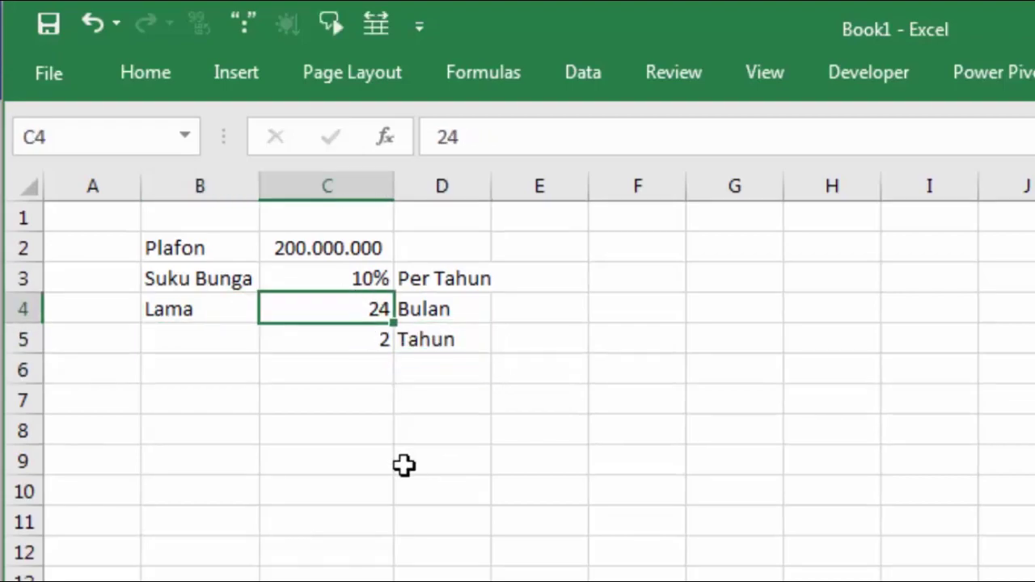
{"action": "left_click", "coordinate": [297, 351]}
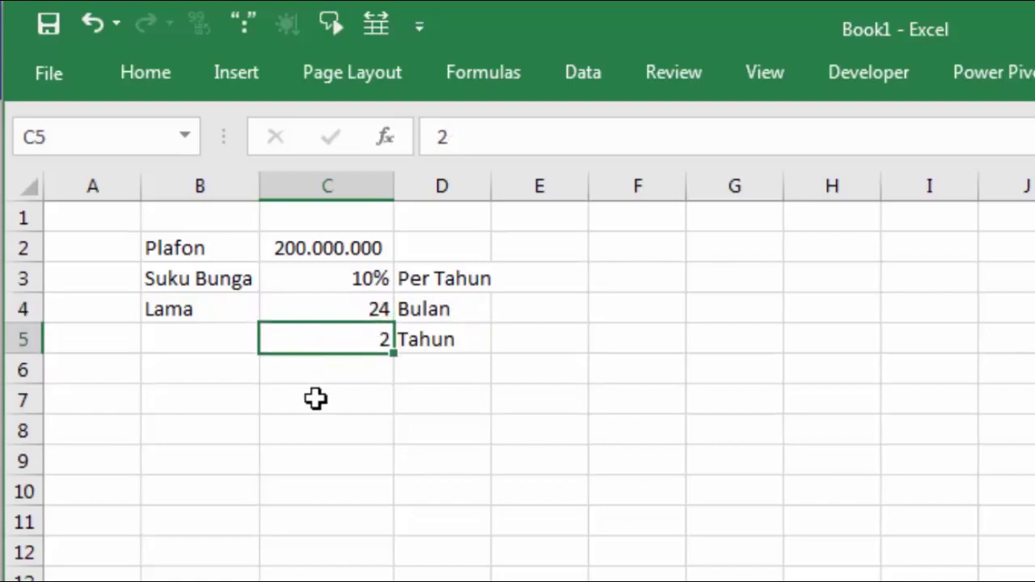
{"action": "left_click", "coordinate": [221, 375]}
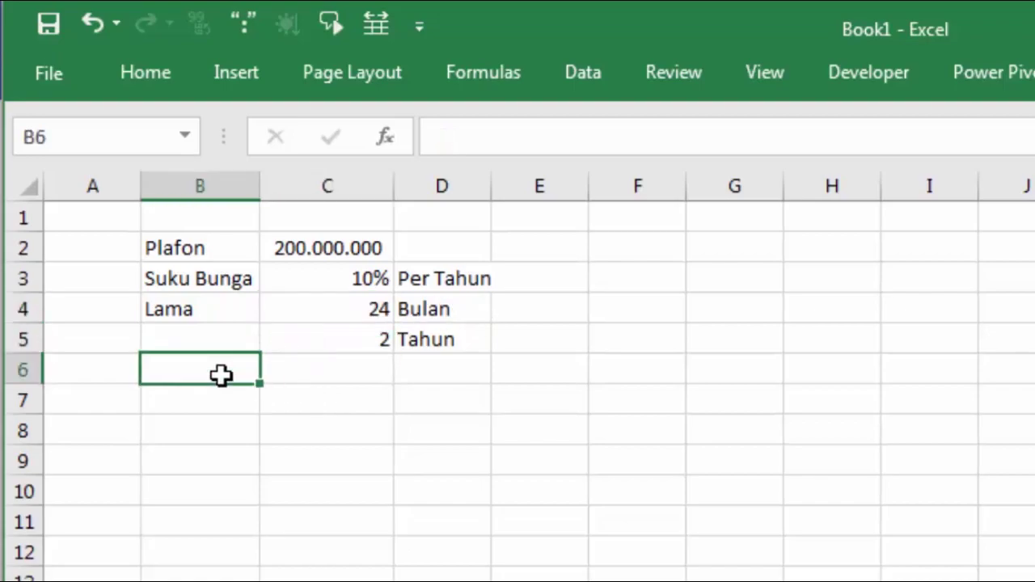
{"action": "left_click", "coordinate": [351, 241]}
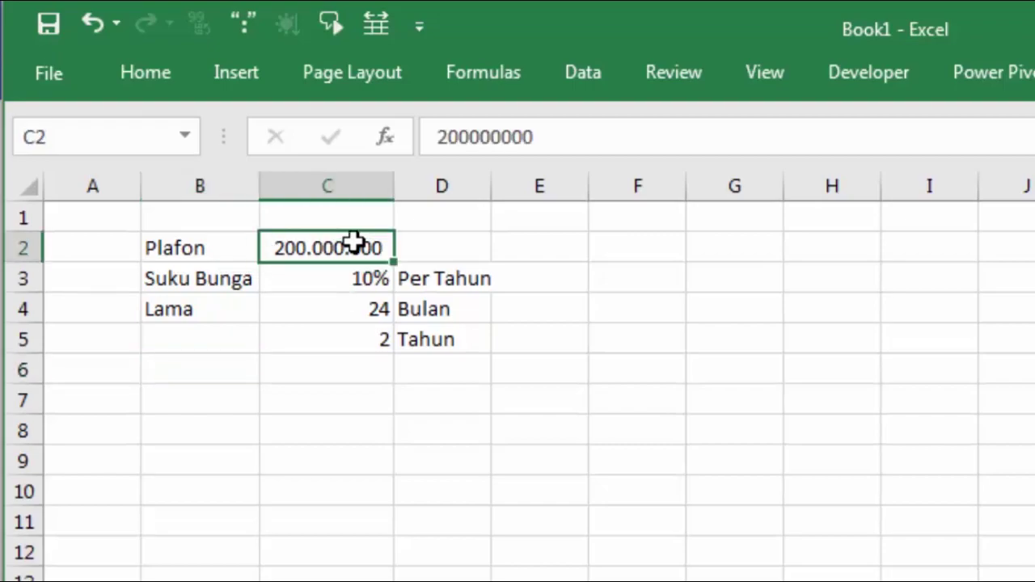
{"action": "left_click_drag", "start_coordinate": [205, 247], "coordinate": [435, 353]}
{"action": "left_click", "coordinate": [212, 391]}
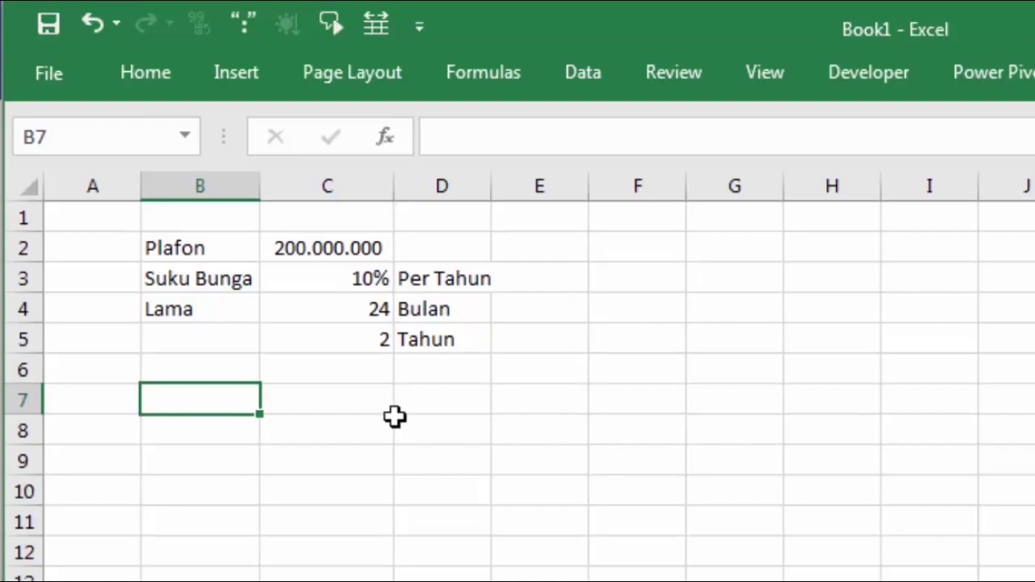
{"action": "left_click", "coordinate": [231, 367]}
Enter the label "Cicilan Pokok" in B7 for the principal installment.
{"action": "left_click", "coordinate": [226, 397]}
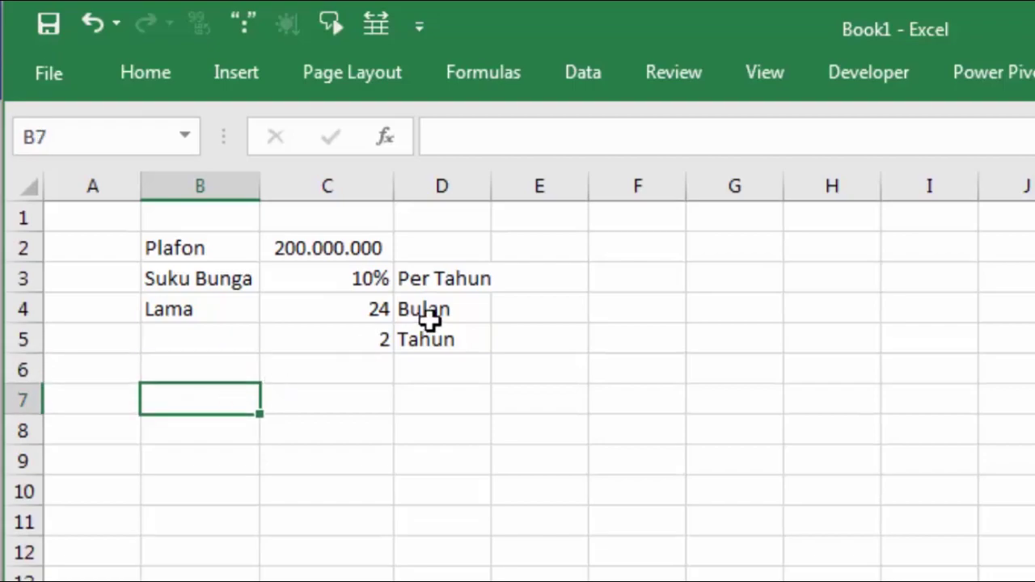
{"action": "type", "text": "Cicil"}
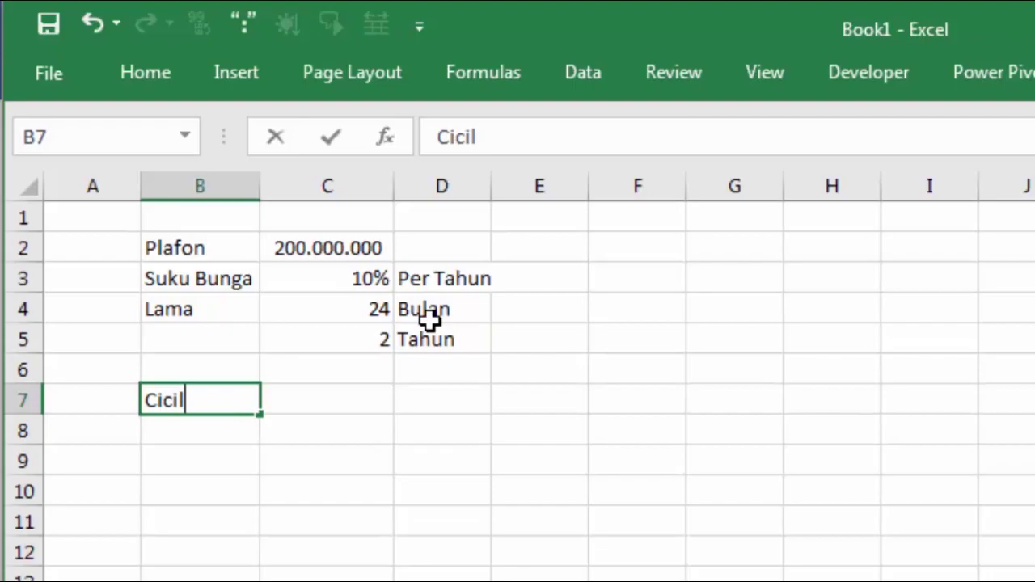
{"action": "type", "text": "an Pokok"}
{"action": "key", "text": "Return"}
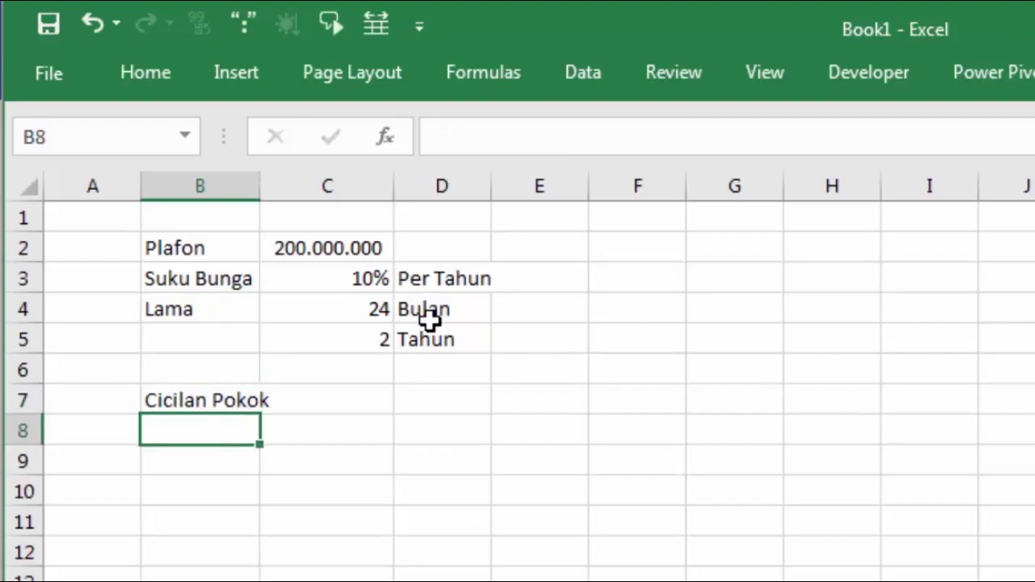
Insert a row above the "Cicilan Pokok" label and enter the heading "CARA 1" in B7.
{"action": "key", "text": "Up"}
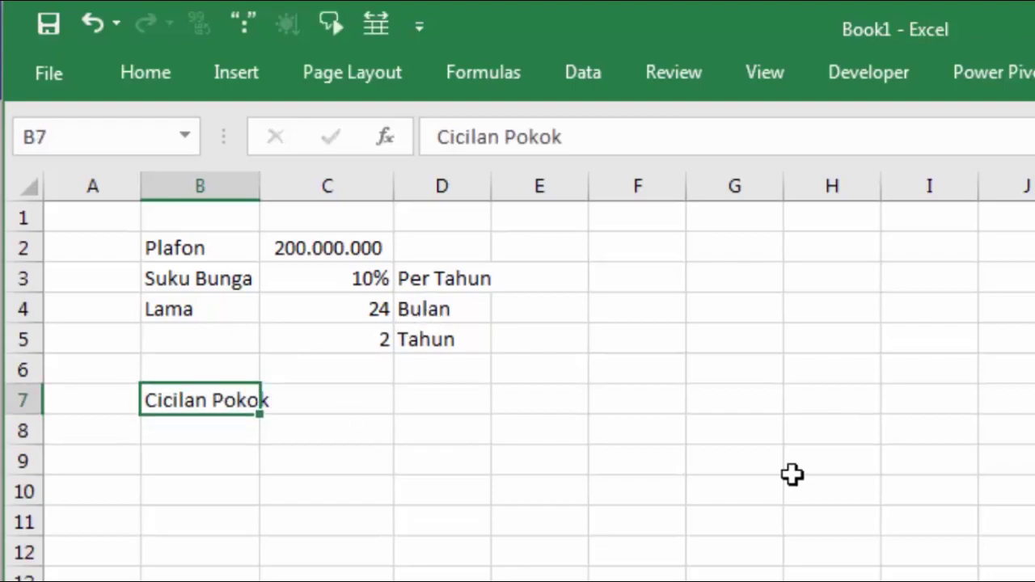
{"action": "left_click", "coordinate": [11, 397]}
{"action": "right_click", "coordinate": [16, 397]}
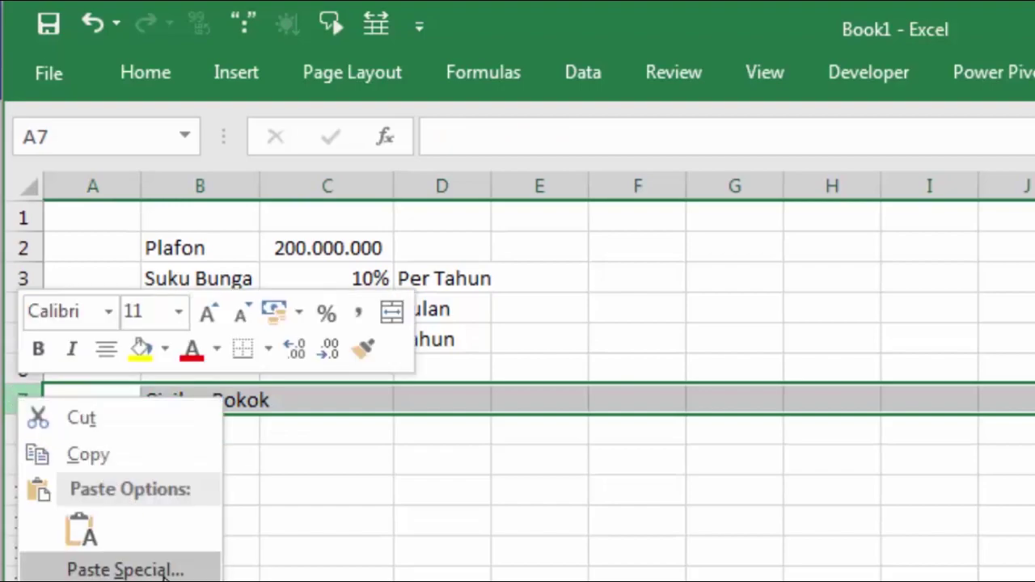
{"action": "left_click", "coordinate": [81, 580]}
{"action": "left_click", "coordinate": [191, 407]}
{"action": "type", "text": "CARA 1"}
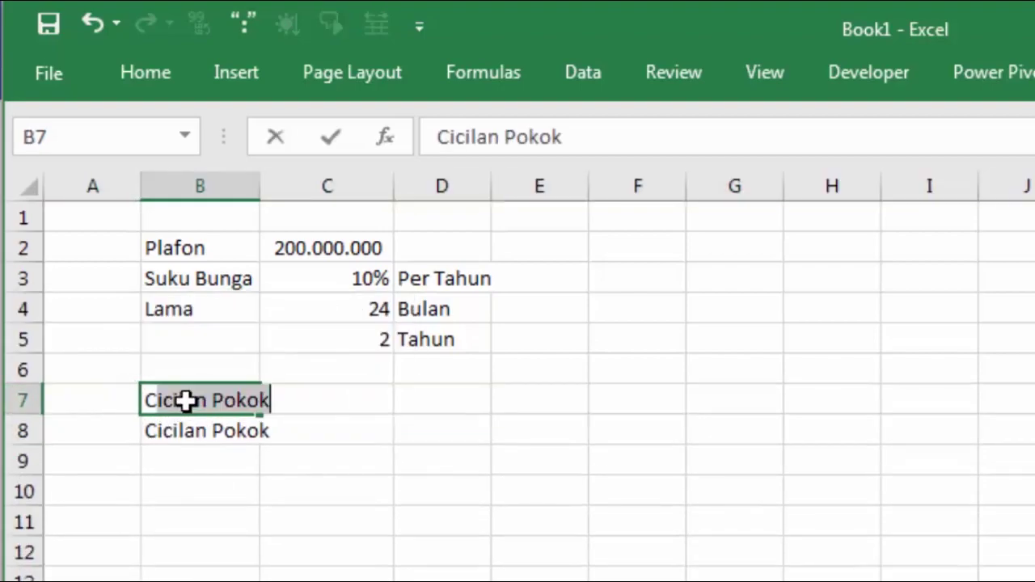
{"action": "key", "text": "Return"}
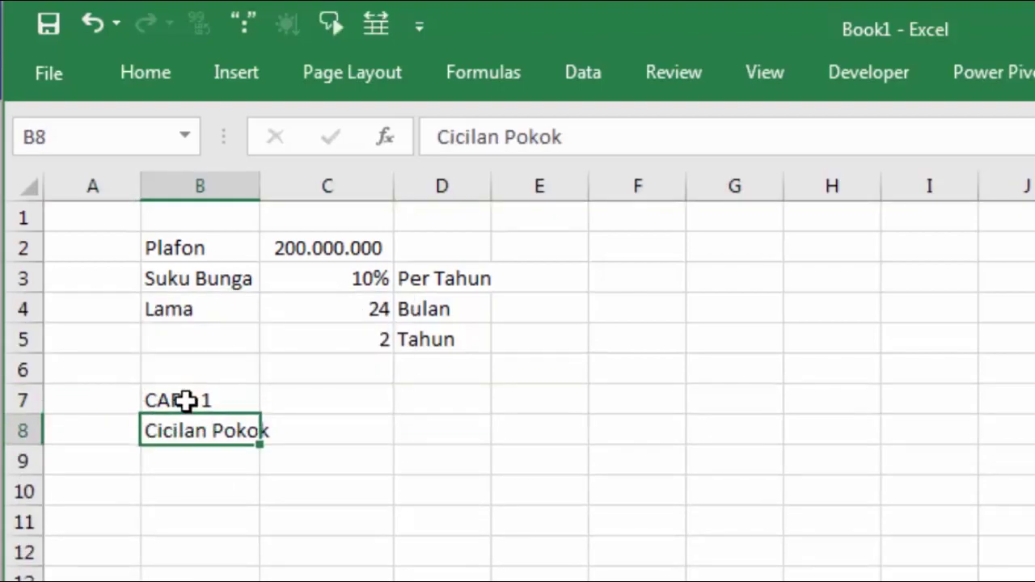
Fit column B's width to the "Cicilan Pokok" label and check the Plafon amount in C2.
{"action": "double_click", "coordinate": [261, 186]}
{"action": "left_click", "coordinate": [384, 426]}
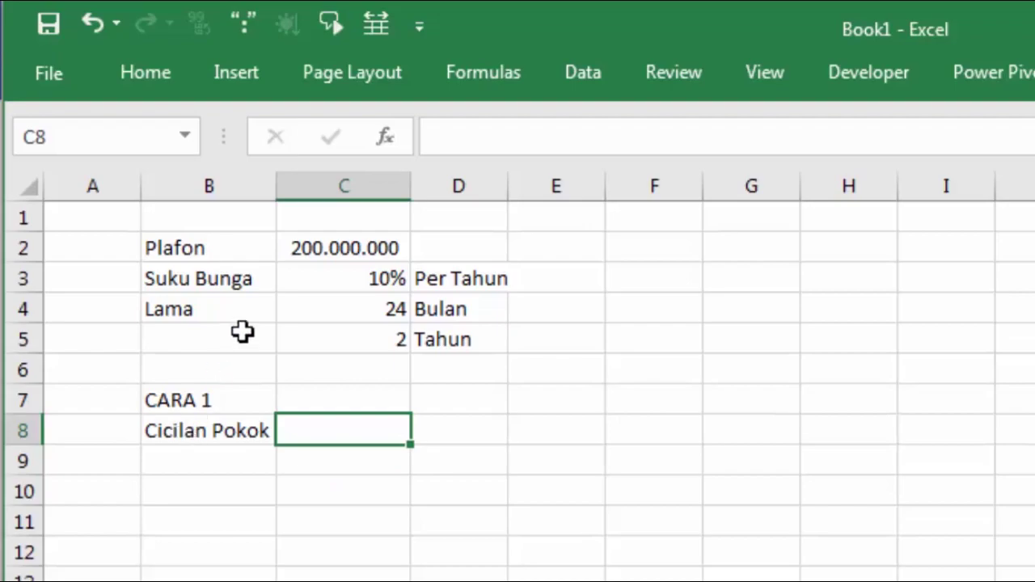
{"action": "left_click", "coordinate": [304, 247]}
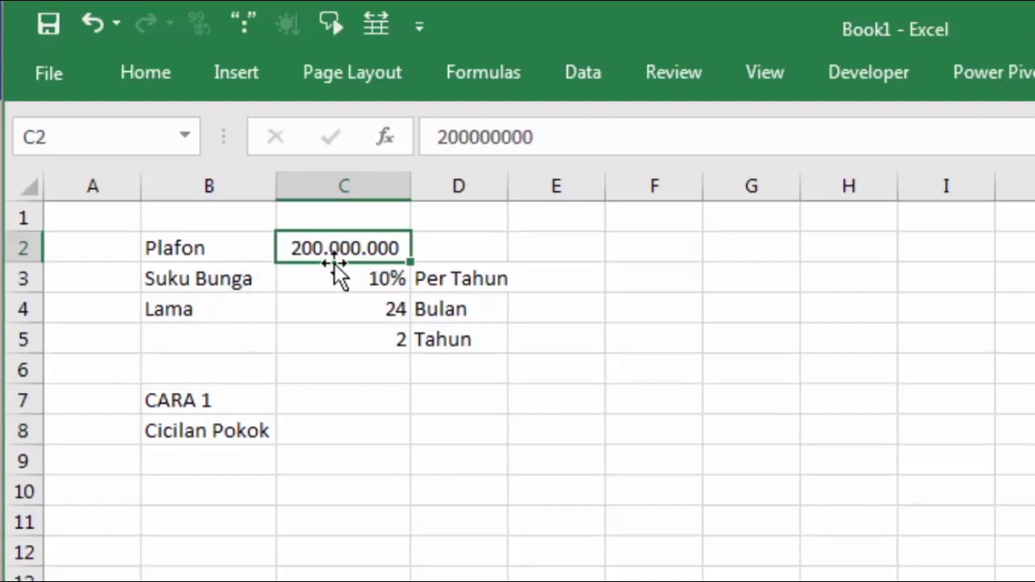
Calculate the monthly principal installment in C8 with the formula =C2/C4, dividing the Plafon by the term in months.
{"action": "left_click", "coordinate": [325, 304]}
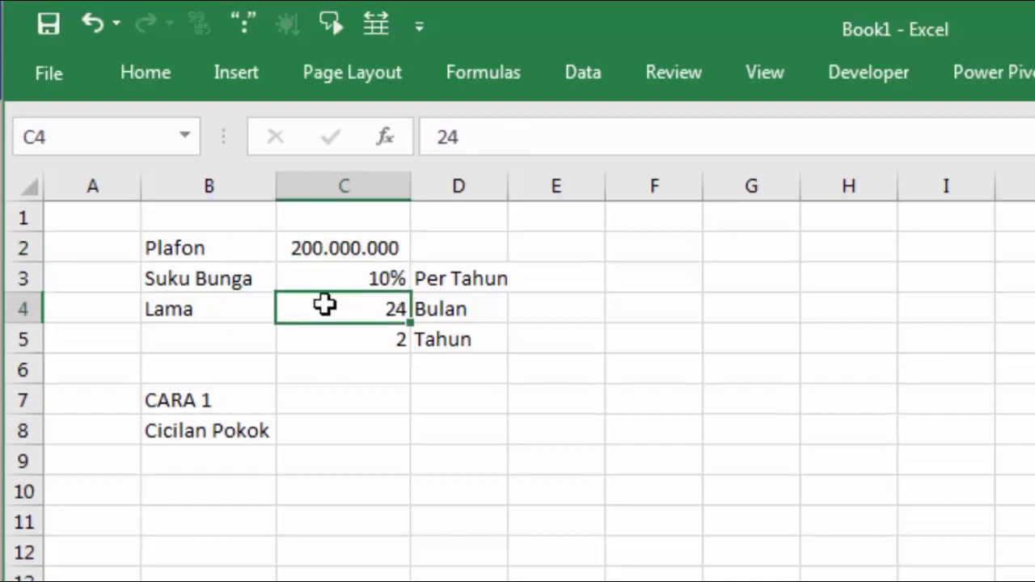
{"action": "left_click", "coordinate": [328, 435]}
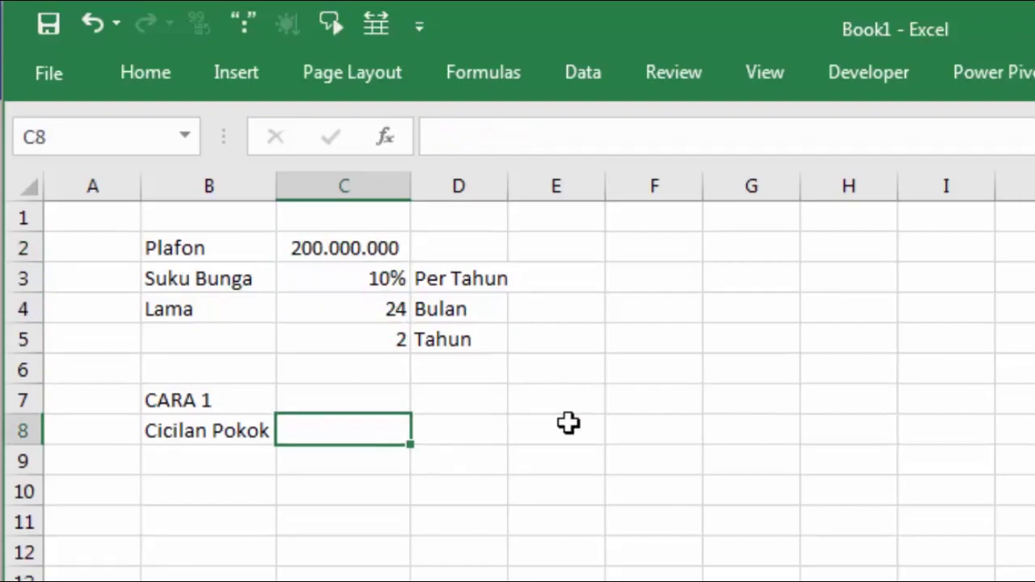
{"action": "type", "text": "="}
{"action": "left_click", "coordinate": [348, 252]}
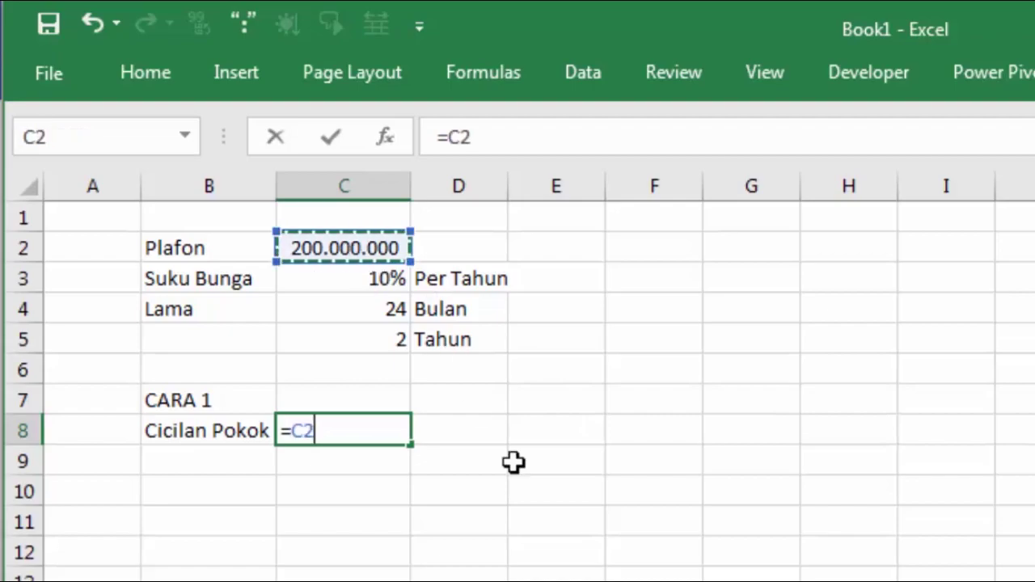
{"action": "type", "text": "/"}
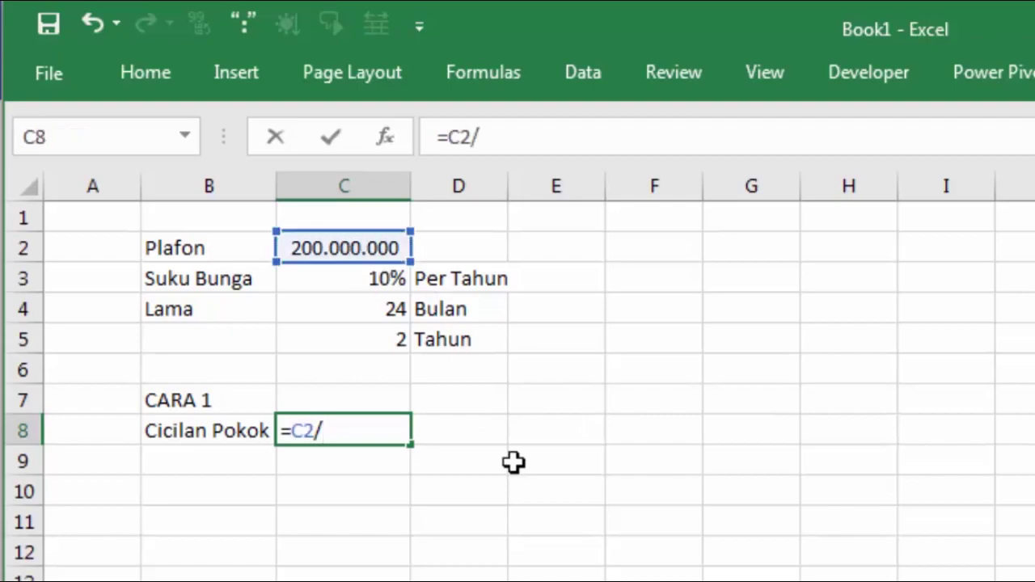
{"action": "left_click", "coordinate": [384, 305]}
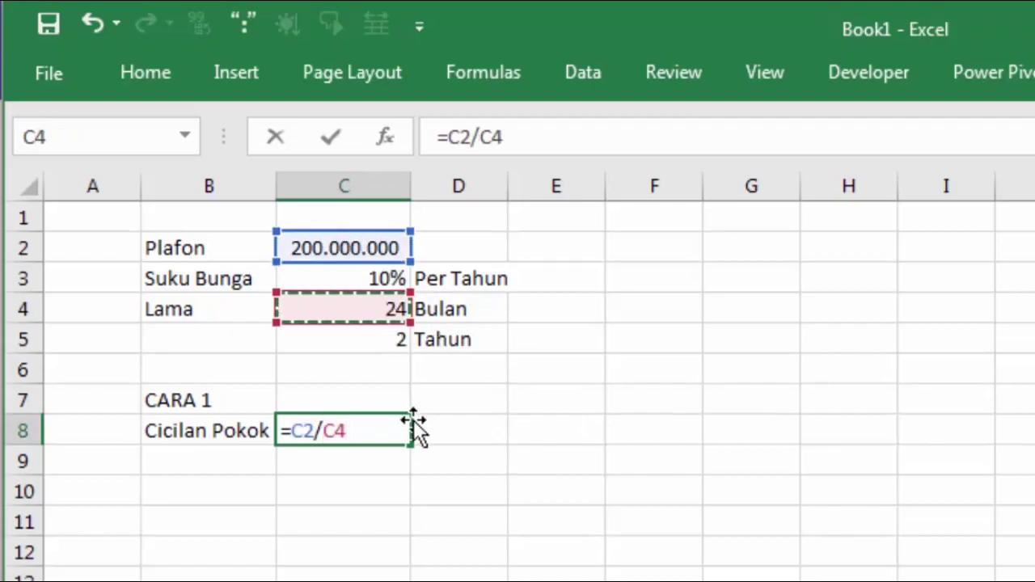
{"action": "key", "text": "Return"}
{"action": "key", "text": "Up"}
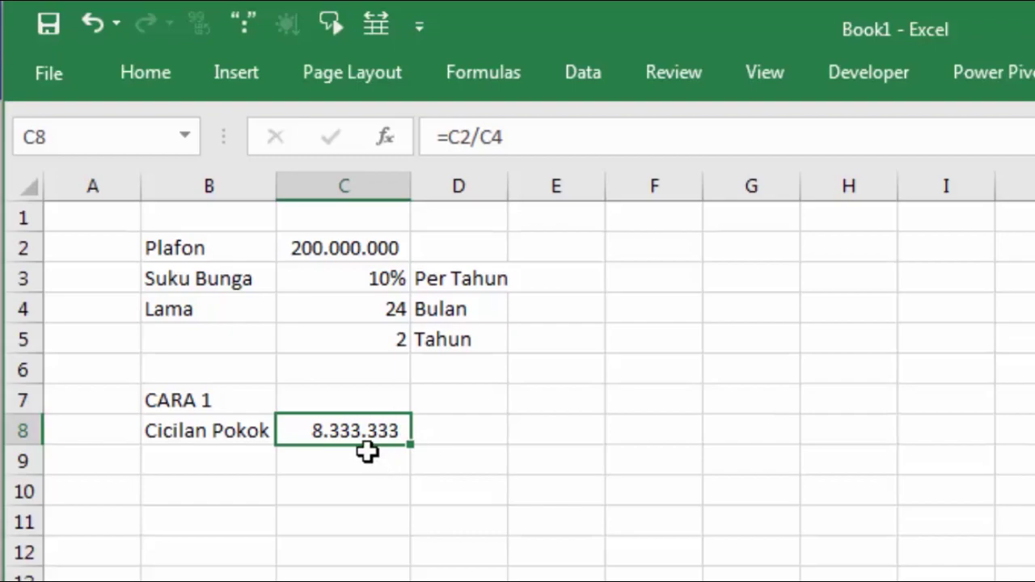
Enter the label "Bunga" in B9 for the interest portion of the installment.
{"action": "left_click", "coordinate": [224, 456]}
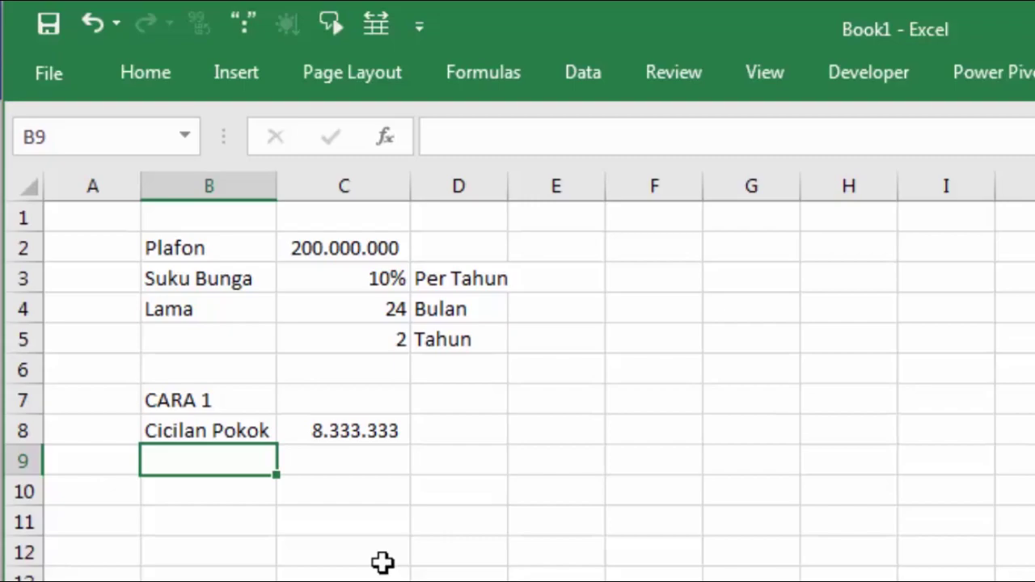
{"action": "type", "text": "Bunga"}
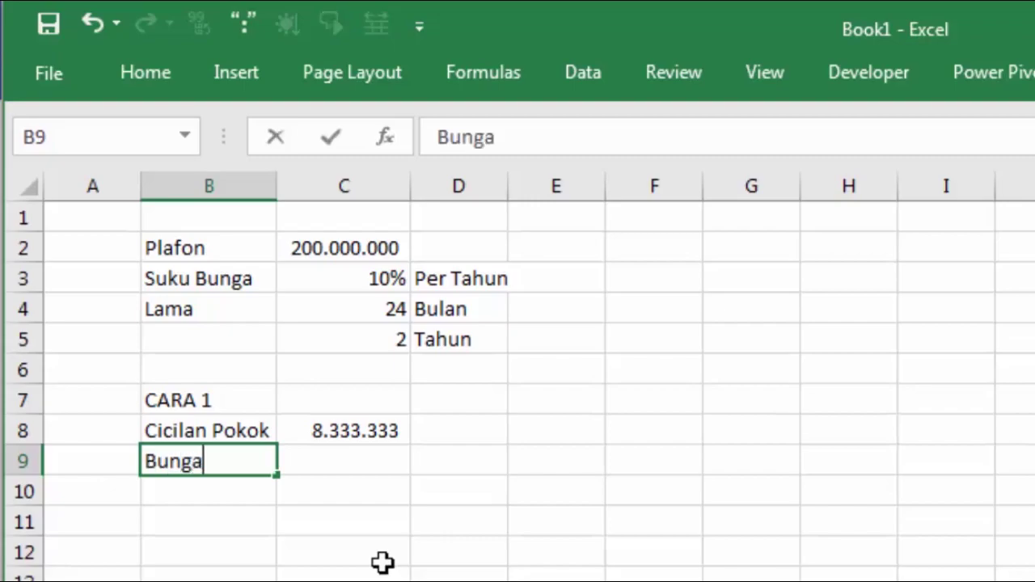
{"action": "key", "text": "Return"}
Calculate the monthly interest in C9 with the formula =(C2*C3*C5)/C4, using the Plafon, annual rate and loan term.
{"action": "left_click", "coordinate": [344, 434]}
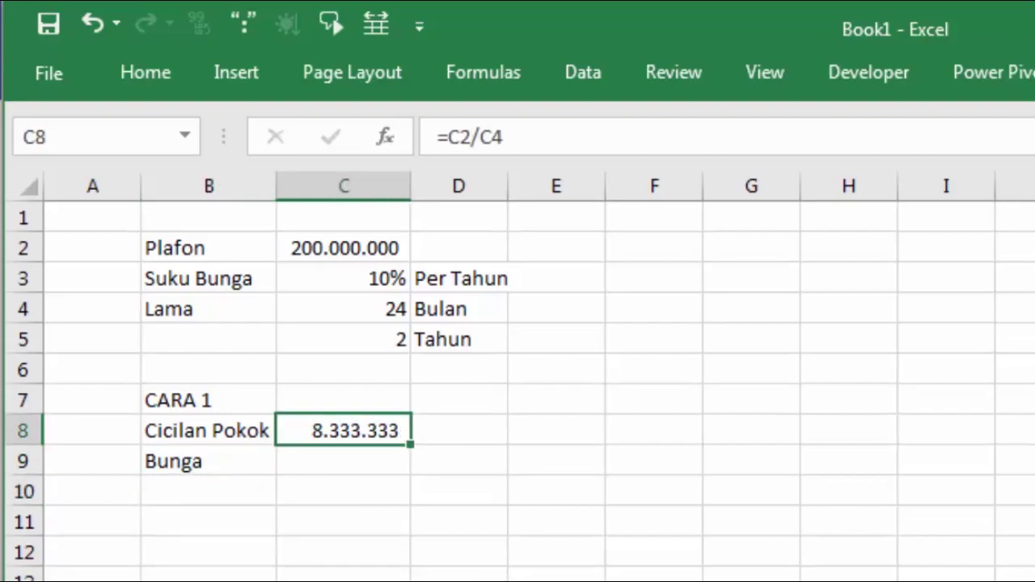
{"action": "left_click", "coordinate": [337, 460]}
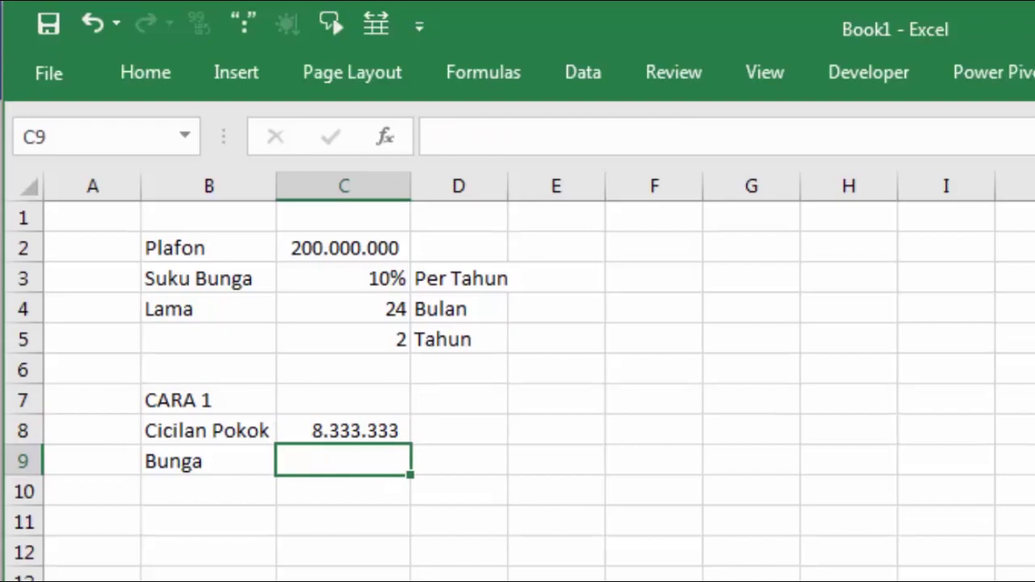
{"action": "left_click", "coordinate": [369, 277]}
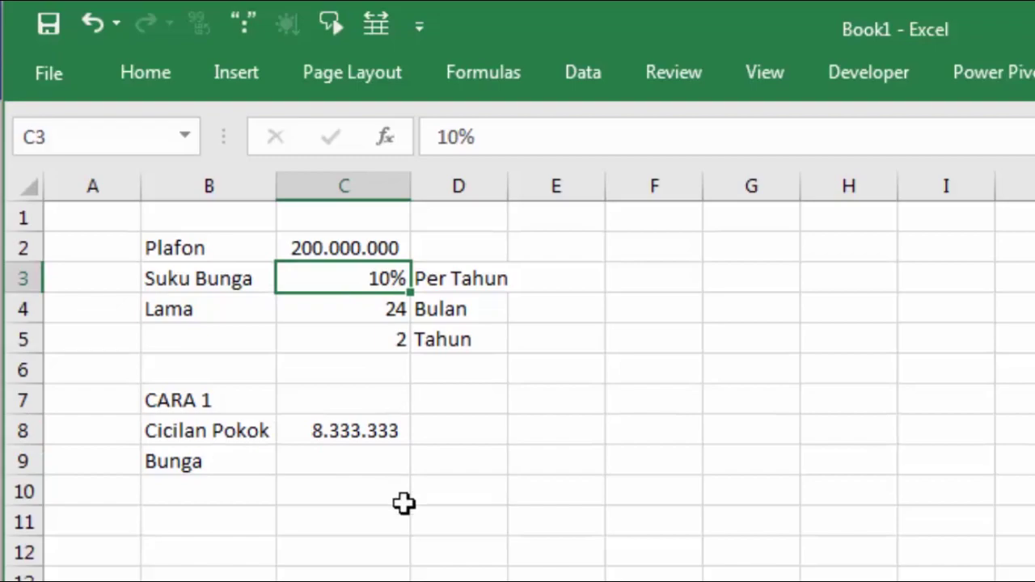
{"action": "left_click", "coordinate": [317, 461]}
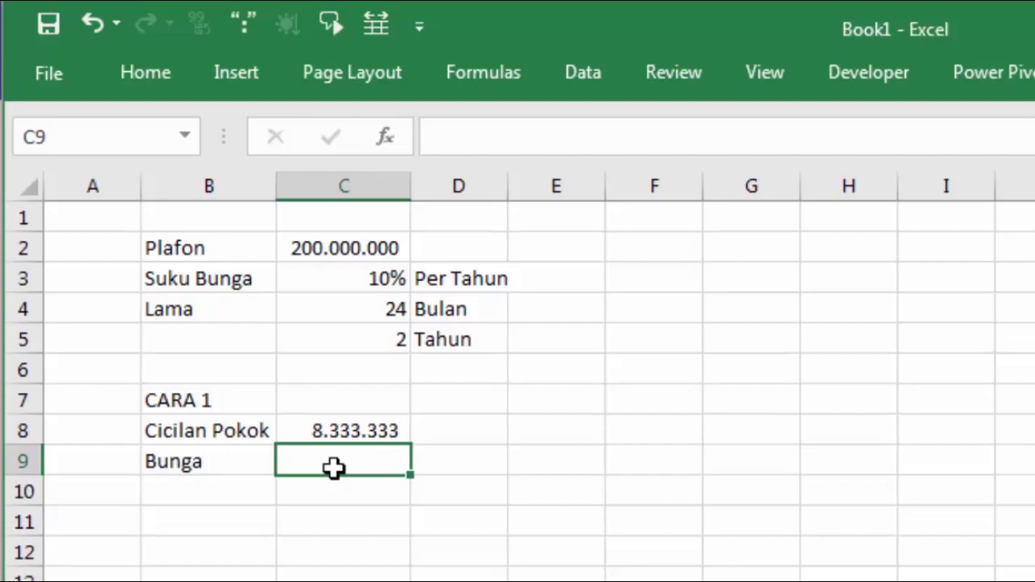
{"action": "type", "text": "=("}
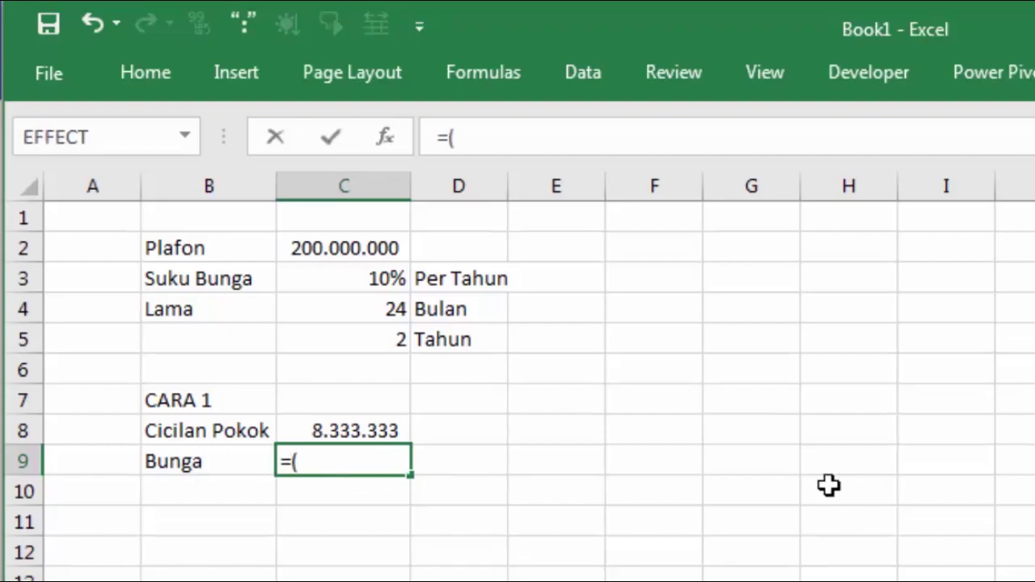
{"action": "left_click", "coordinate": [338, 244]}
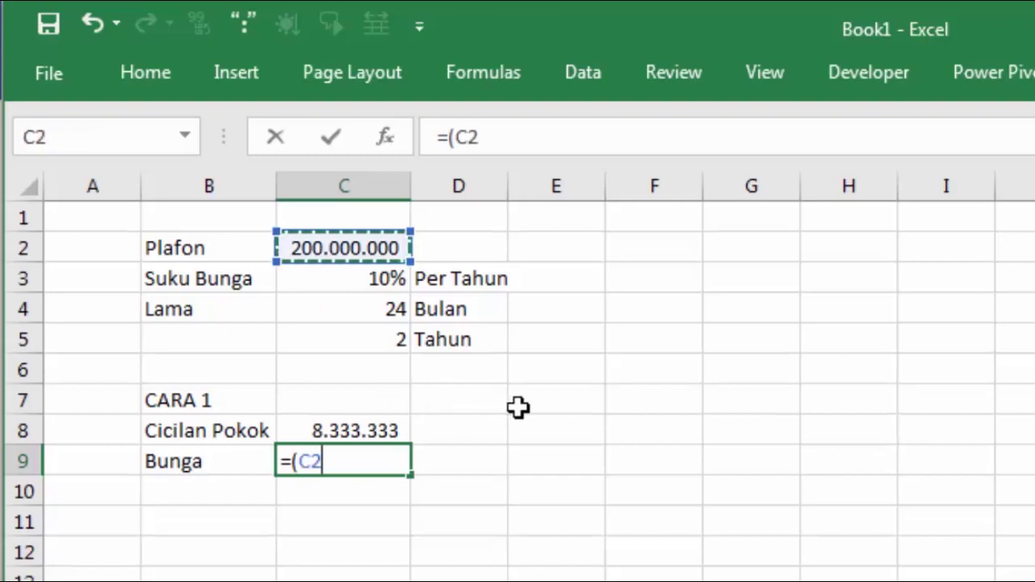
{"action": "type", "text": "*"}
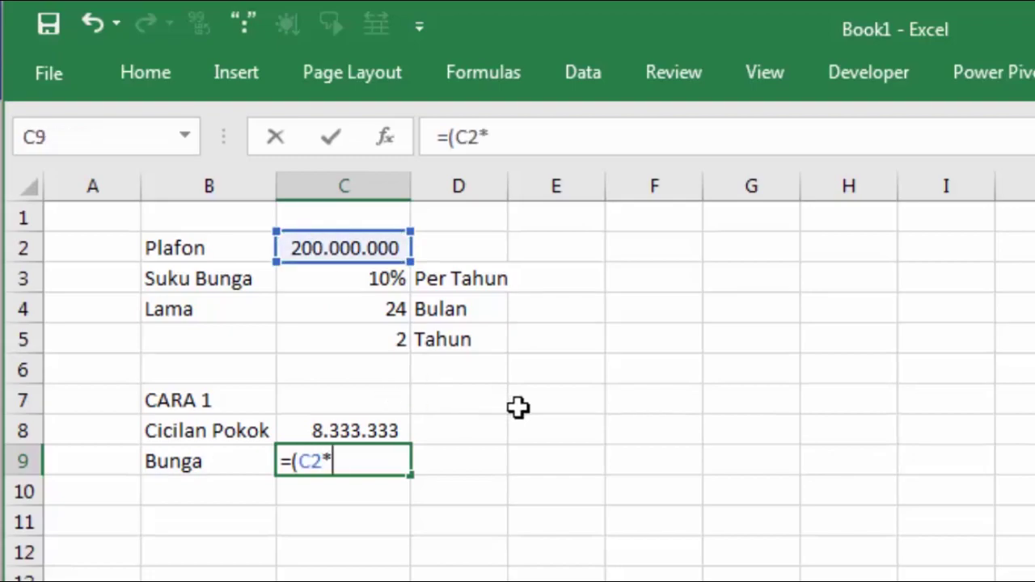
{"action": "left_click", "coordinate": [368, 283]}
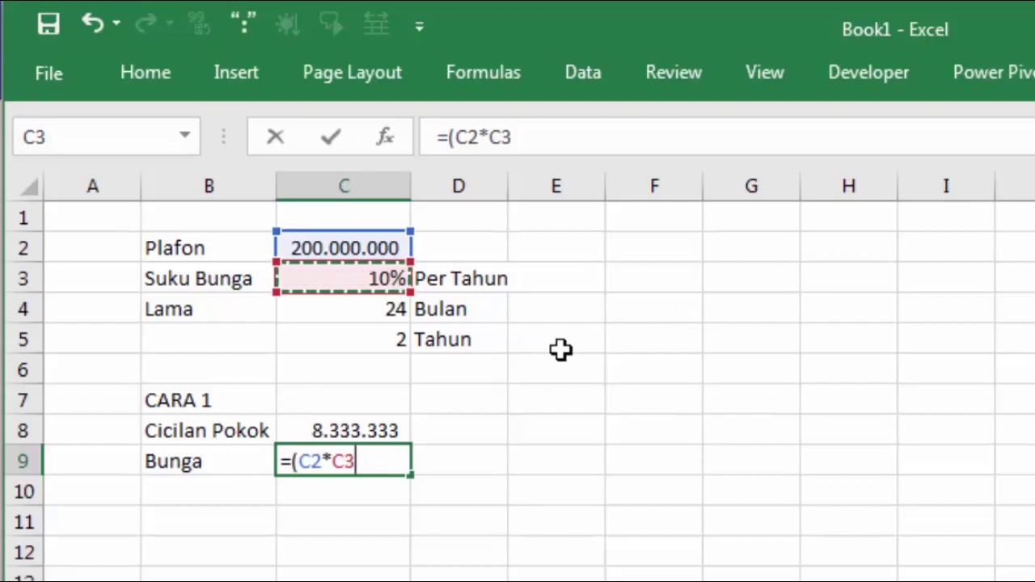
{"action": "type", "text": "*"}
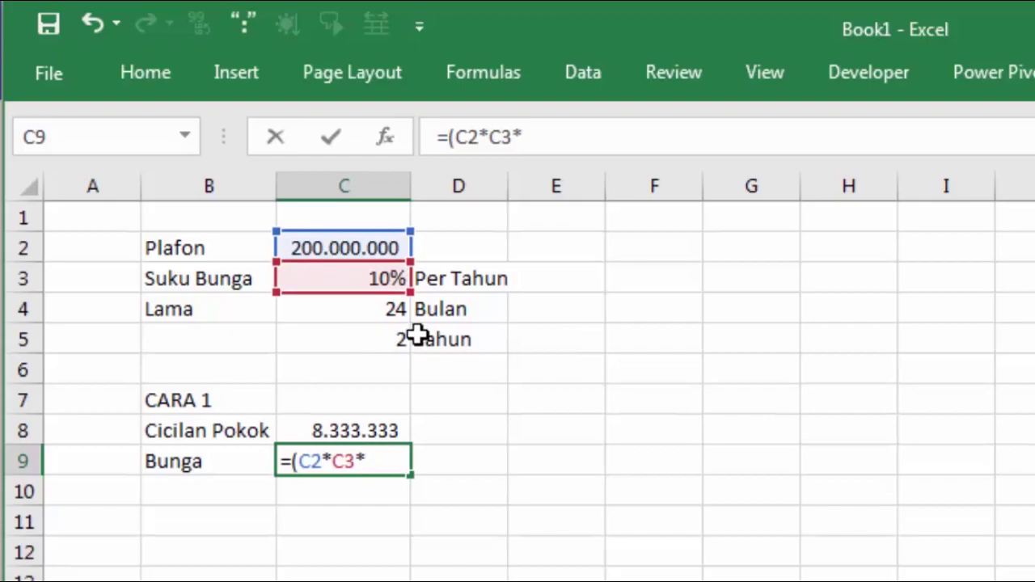
{"action": "left_click", "coordinate": [365, 338]}
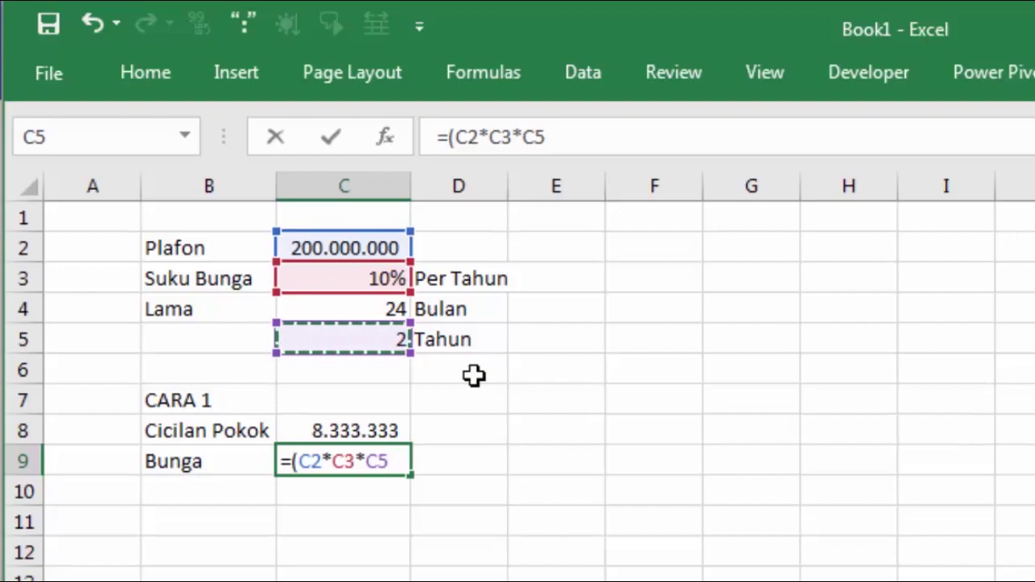
{"action": "type", "text": ")"}
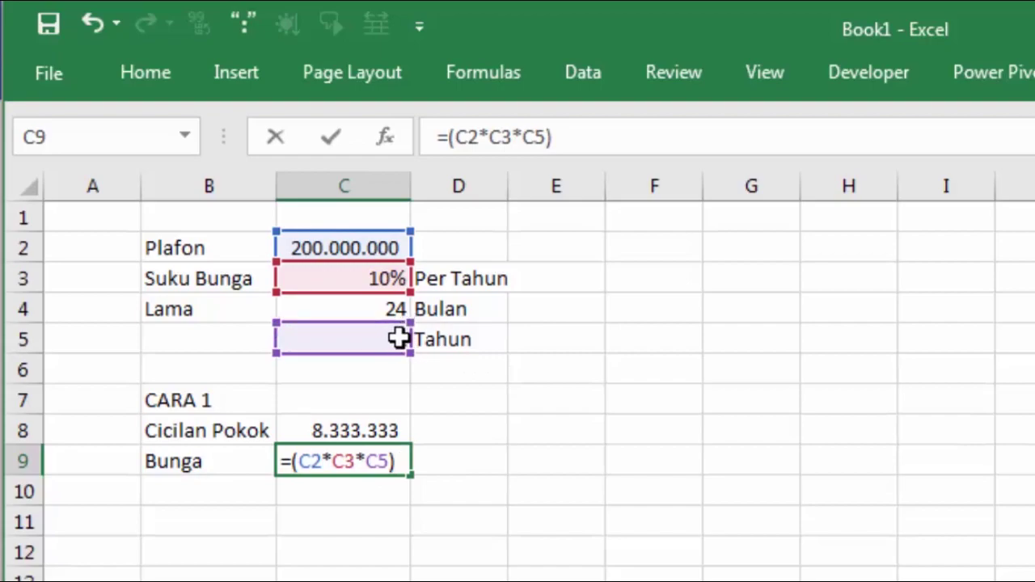
{"action": "type", "text": "/"}
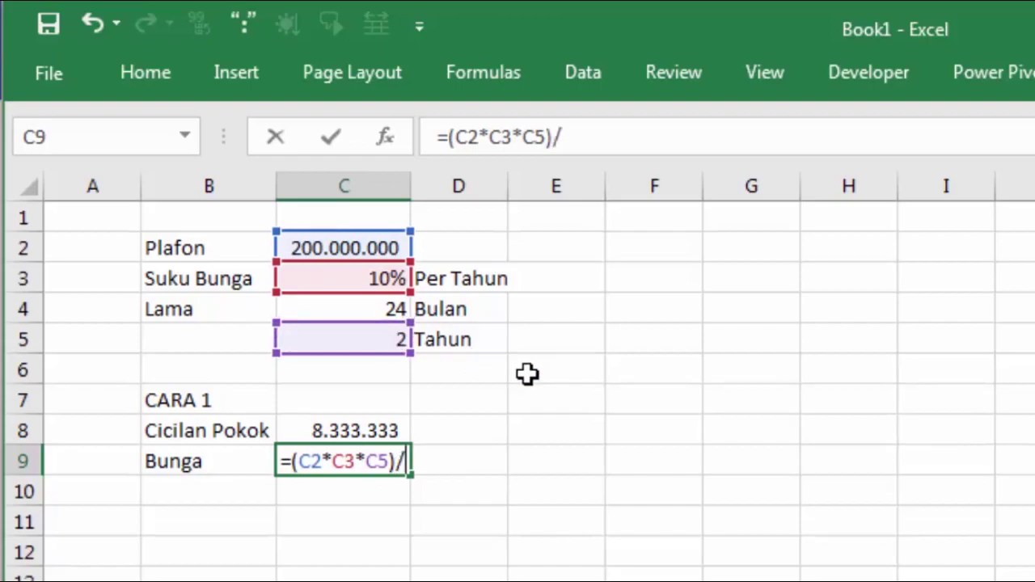
{"action": "left_click", "coordinate": [360, 308]}
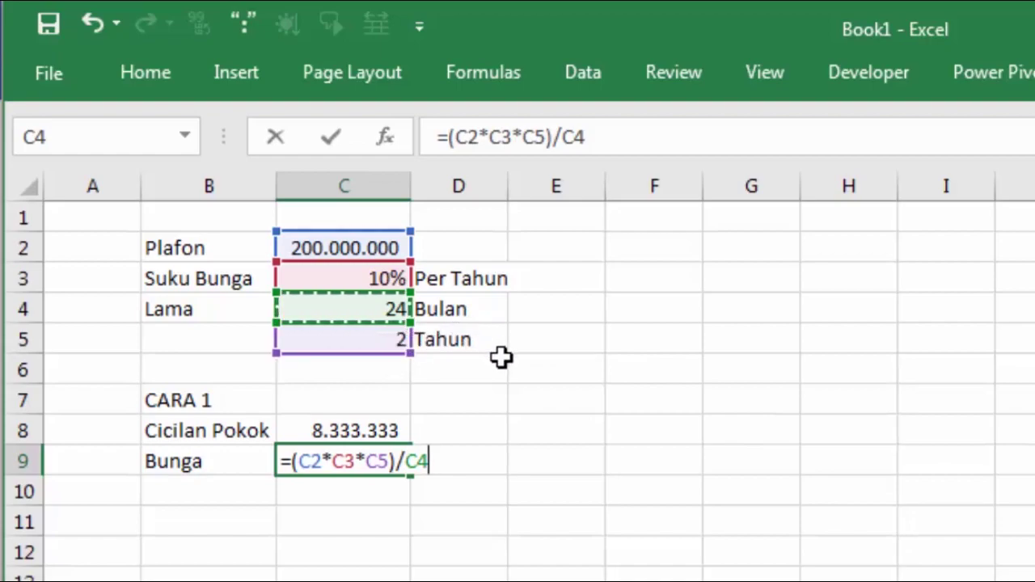
{"action": "key", "text": "Return"}
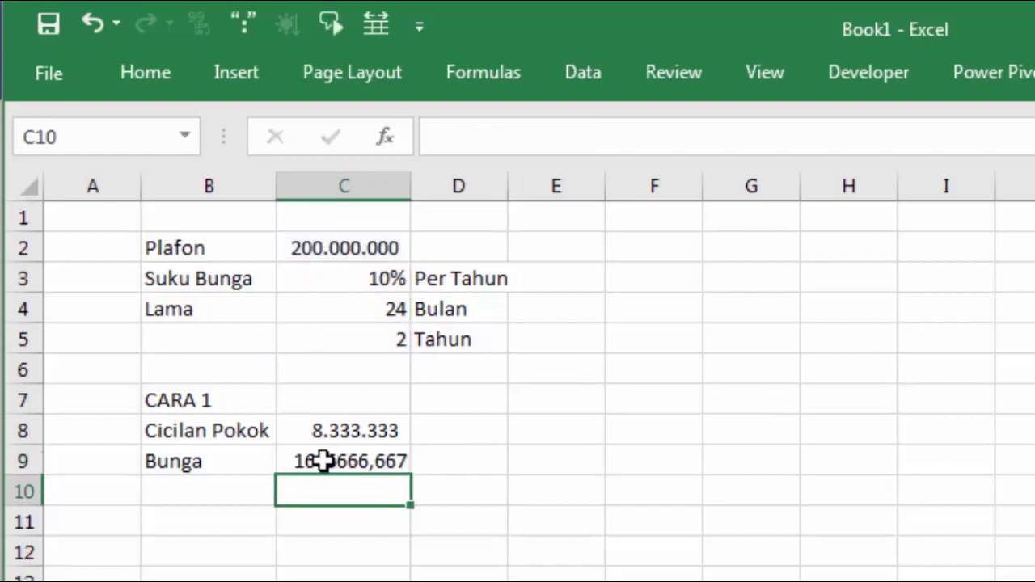
Format the interest amount in C9 with thousands separators and no decimals.
{"action": "left_click", "coordinate": [323, 460]}
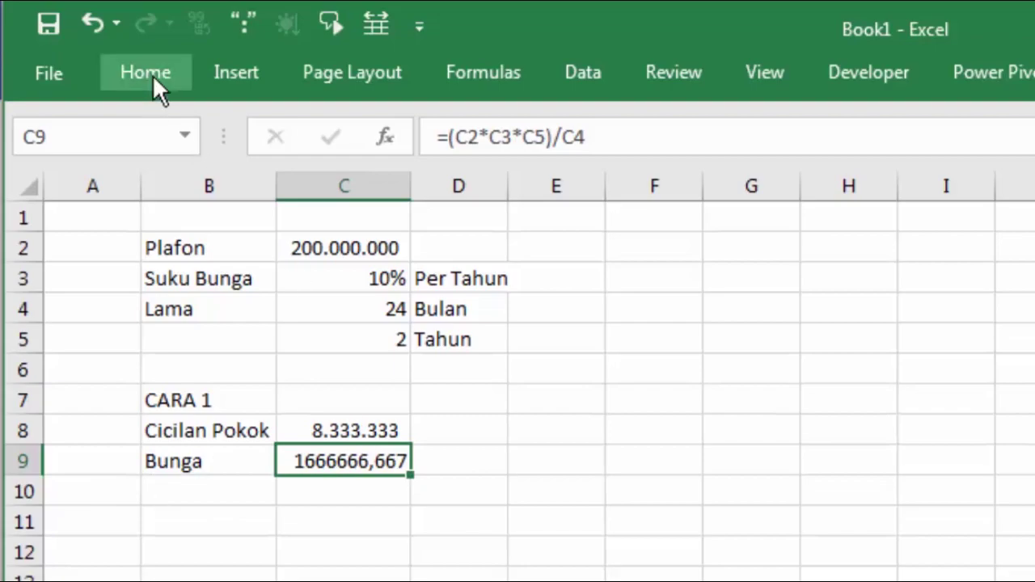
{"action": "left_click", "coordinate": [148, 77]}
{"action": "left_click", "coordinate": [966, 170]}
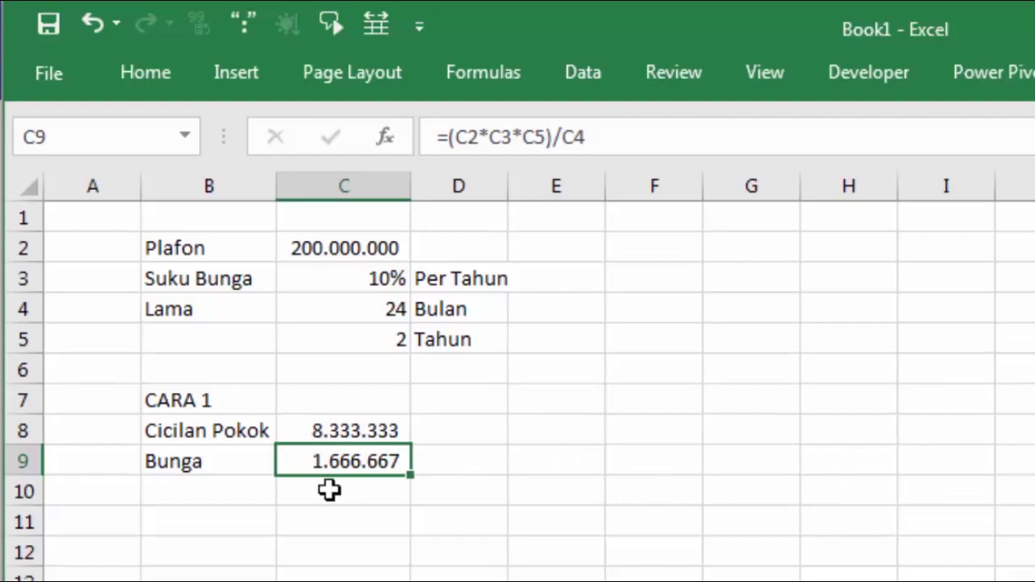
Enter the label "Pokok+Bunga" in B10 for the combined principal and interest installment.
{"action": "left_click", "coordinate": [210, 489]}
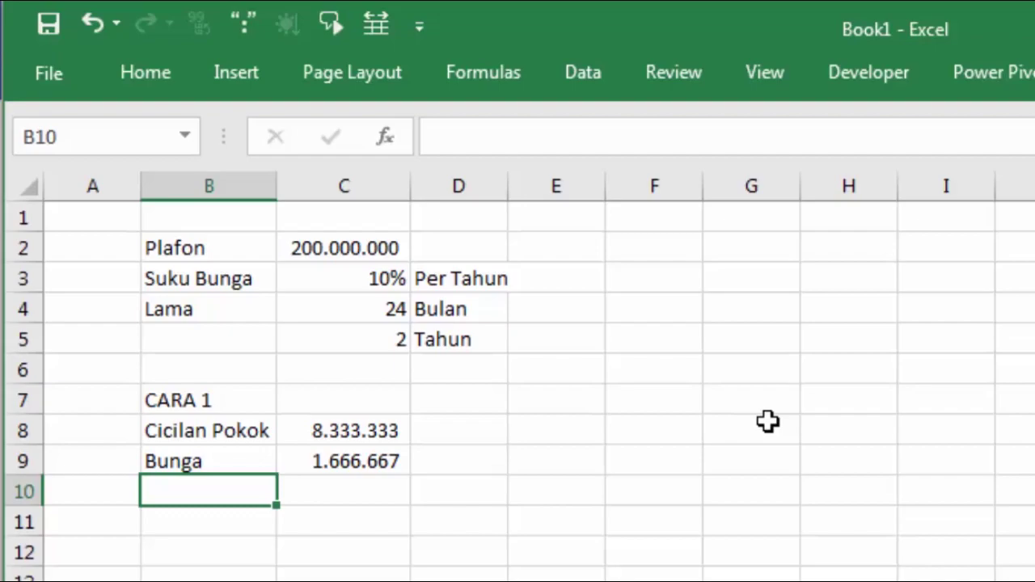
{"action": "left_click", "coordinate": [381, 429]}
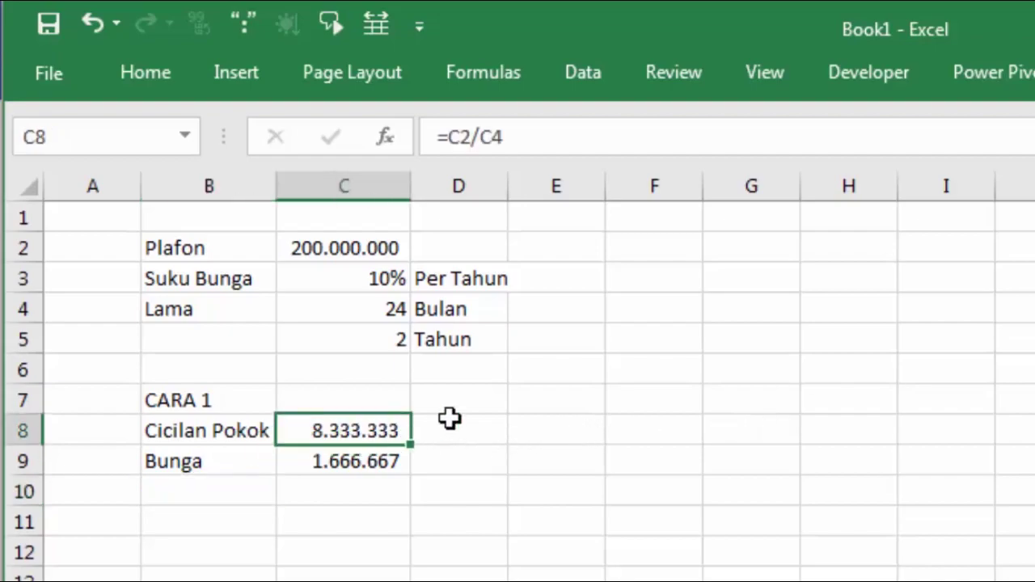
{"action": "left_click", "coordinate": [388, 462]}
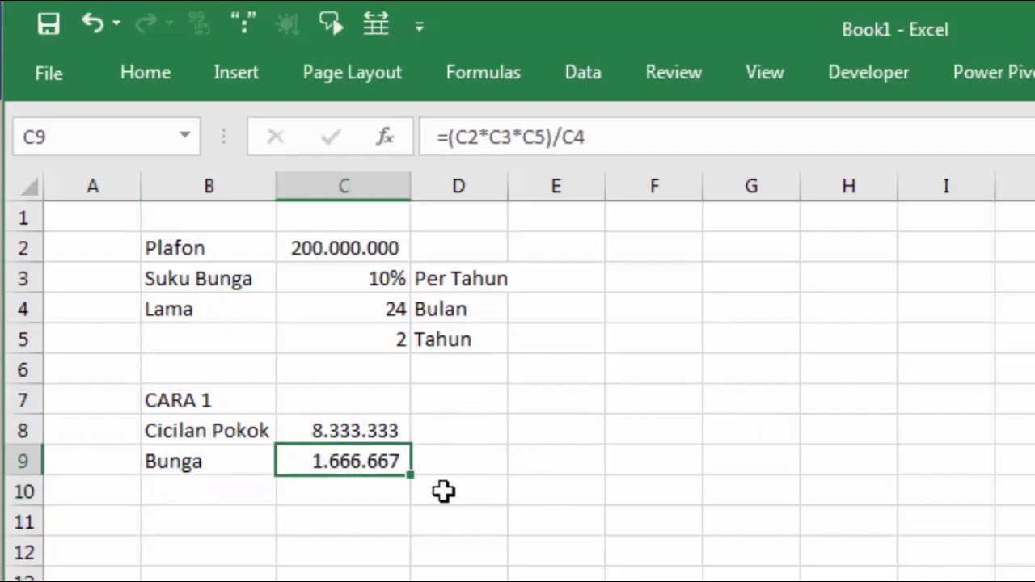
{"action": "left_click", "coordinate": [376, 493]}
{"action": "left_click", "coordinate": [265, 482]}
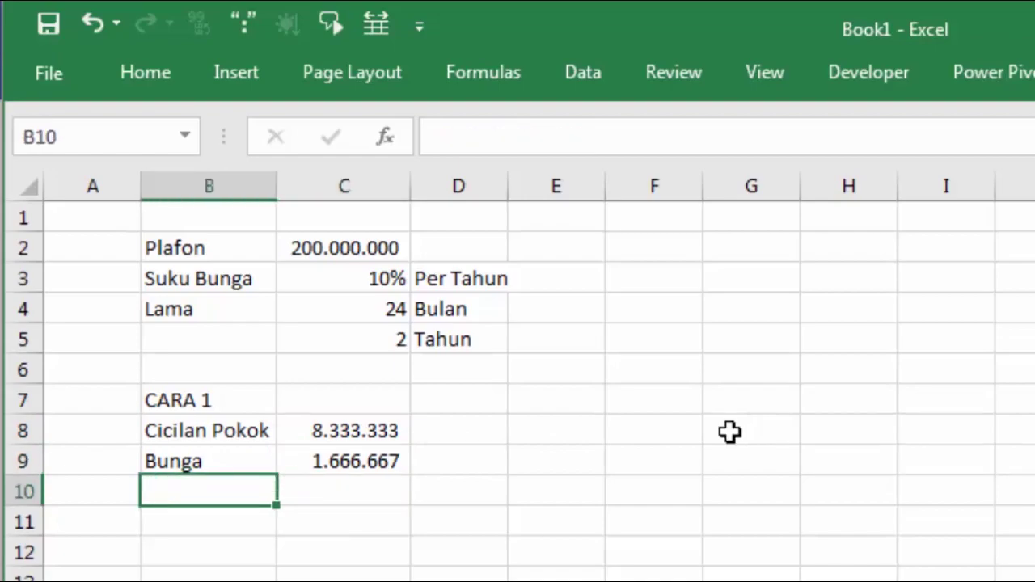
{"action": "type", "text": "Pokok"}
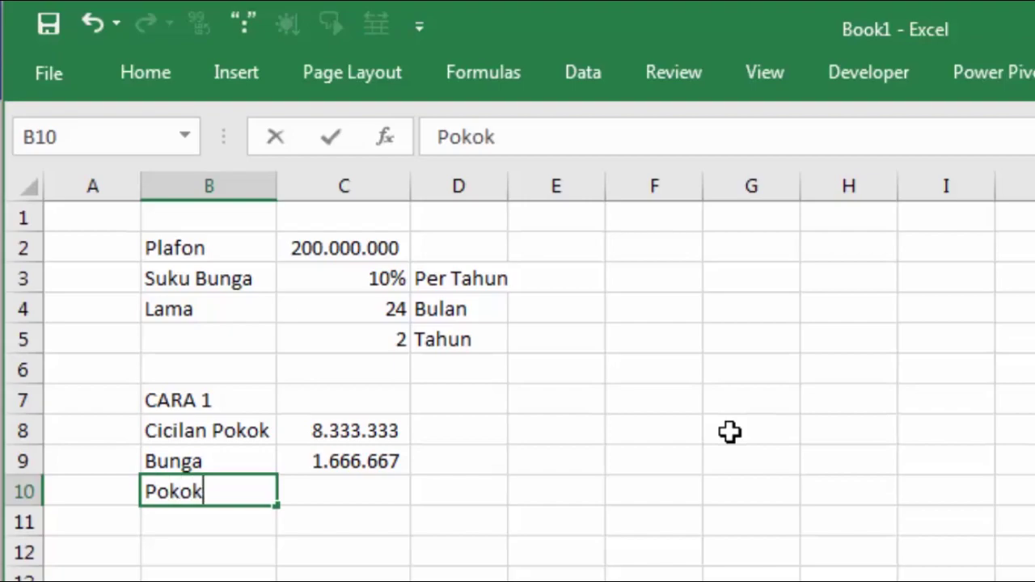
{"action": "type", "text": "+Bun"}
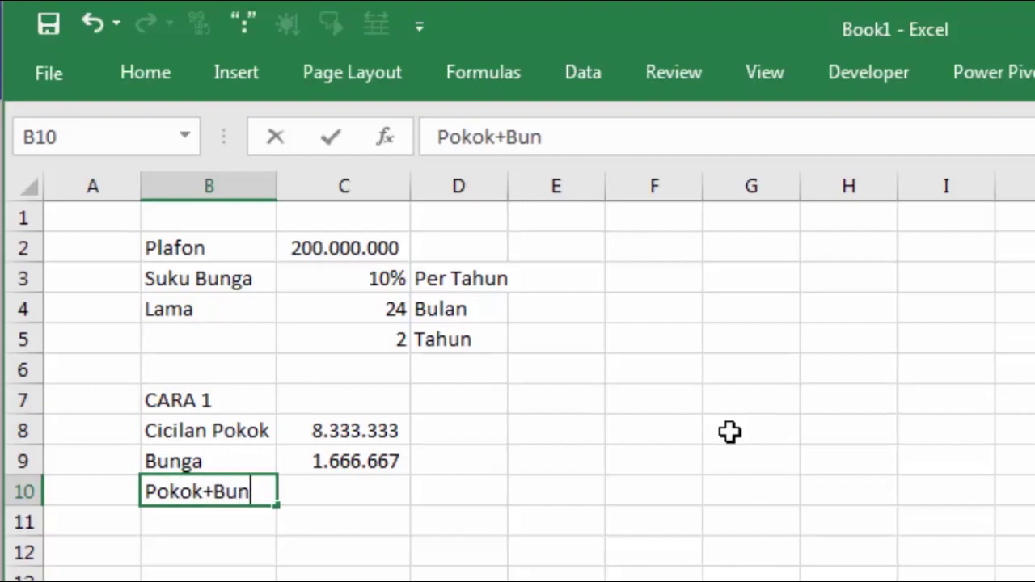
{"action": "type", "text": "ga"}
{"action": "key", "text": "Return"}
Total the principal installment and interest in C10 with the formula =SUM(C8:C9).
{"action": "key", "text": "Up"}
{"action": "key", "text": "Right"}
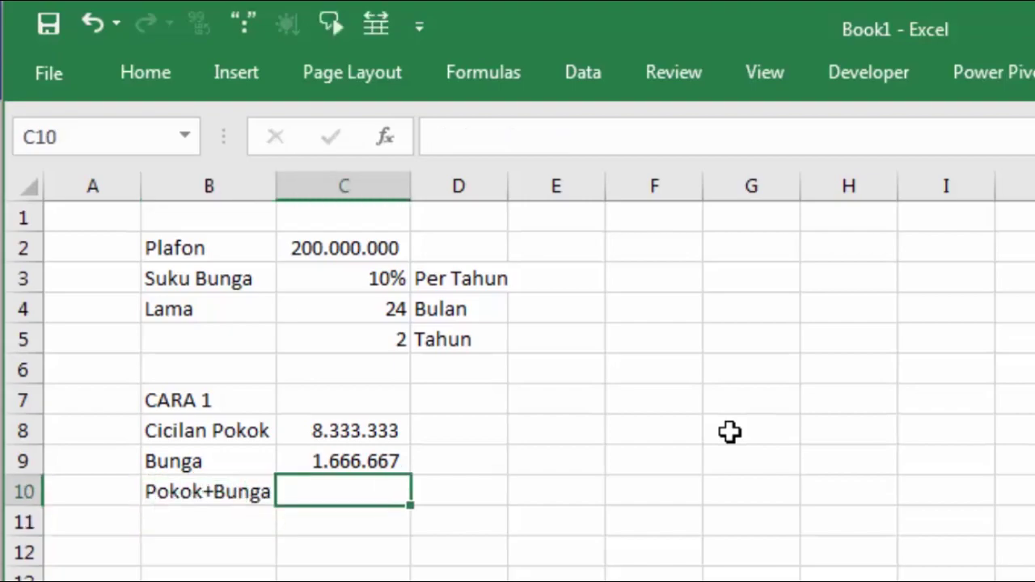
{"action": "type", "text": "=sum"}
{"action": "key", "text": "Tab"}
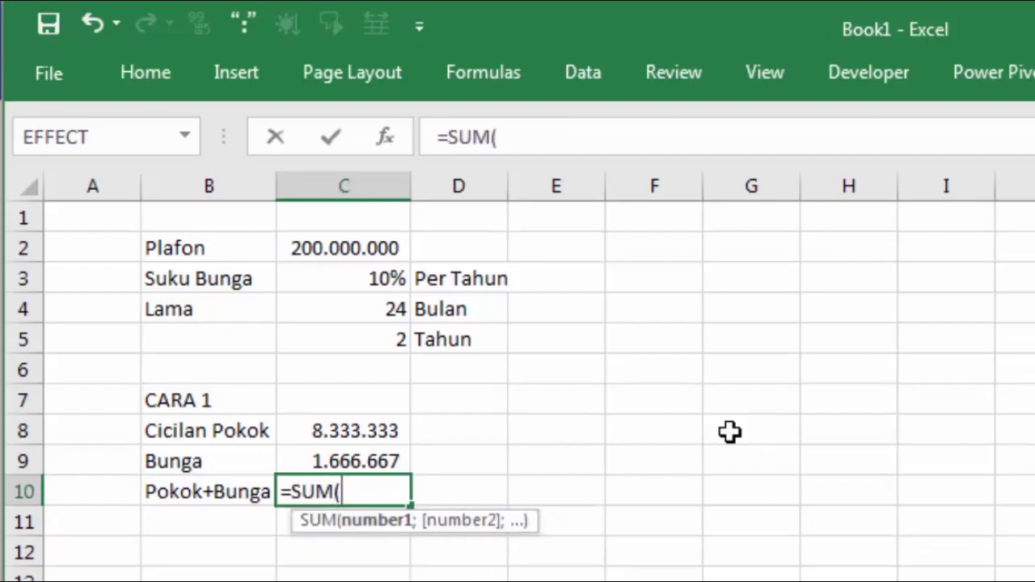
{"action": "key", "text": "Up"}
{"action": "key", "text": "shift+Up"}
{"action": "key", "text": "Return"}
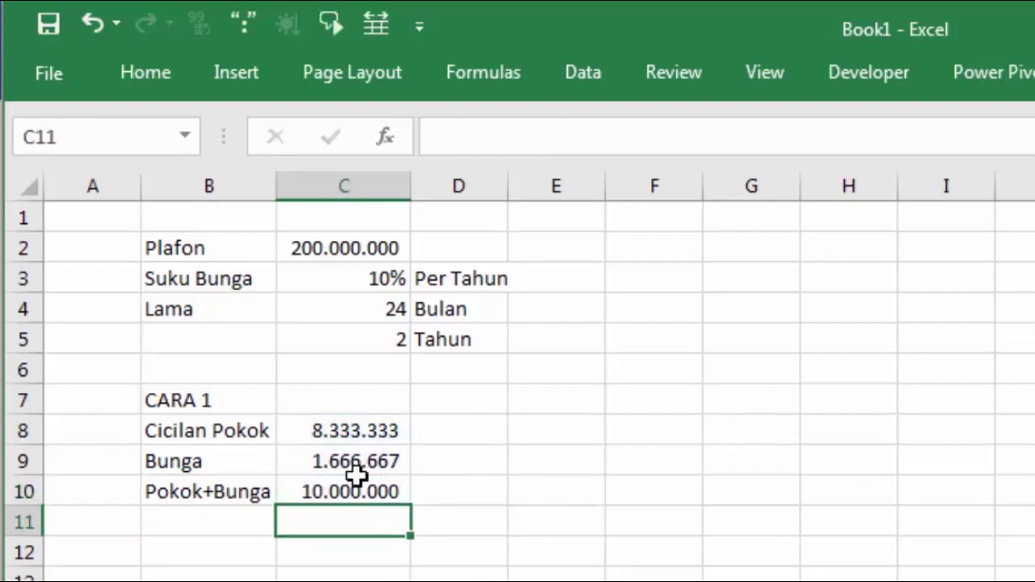
{"action": "left_click", "coordinate": [327, 483]}
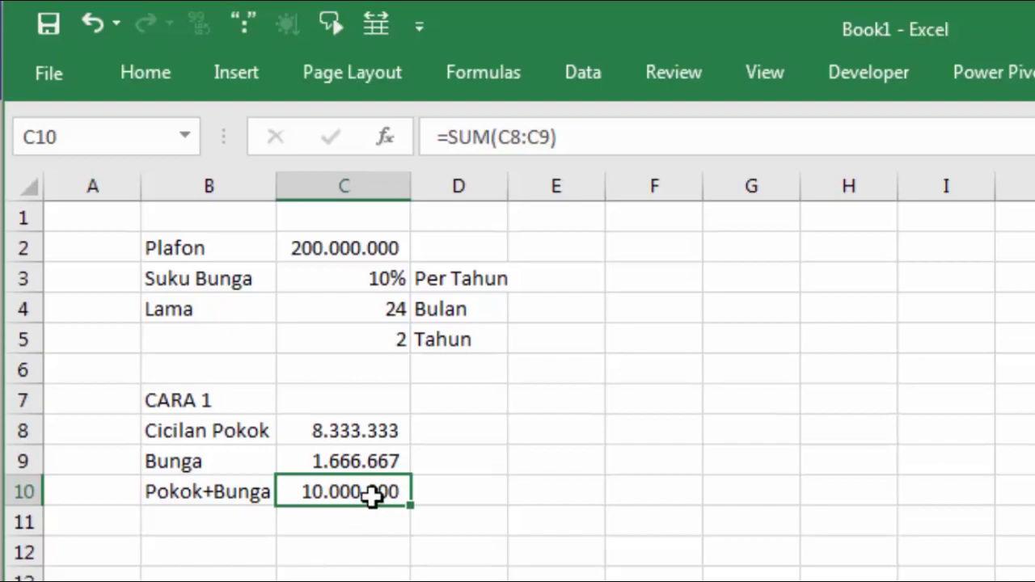
{"action": "left_click", "coordinate": [180, 517]}
{"action": "left_click", "coordinate": [337, 490]}
{"action": "left_click", "coordinate": [245, 509]}
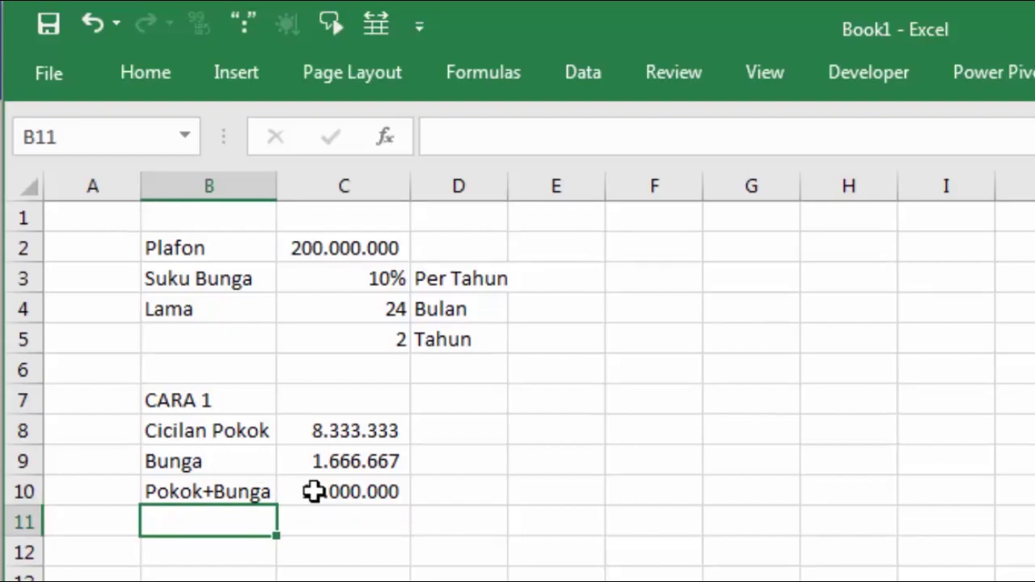
Calculate the total repayment in C11 by multiplying the combined installment by the term in months, using =C10*C4.
{"action": "left_click", "coordinate": [317, 517]}
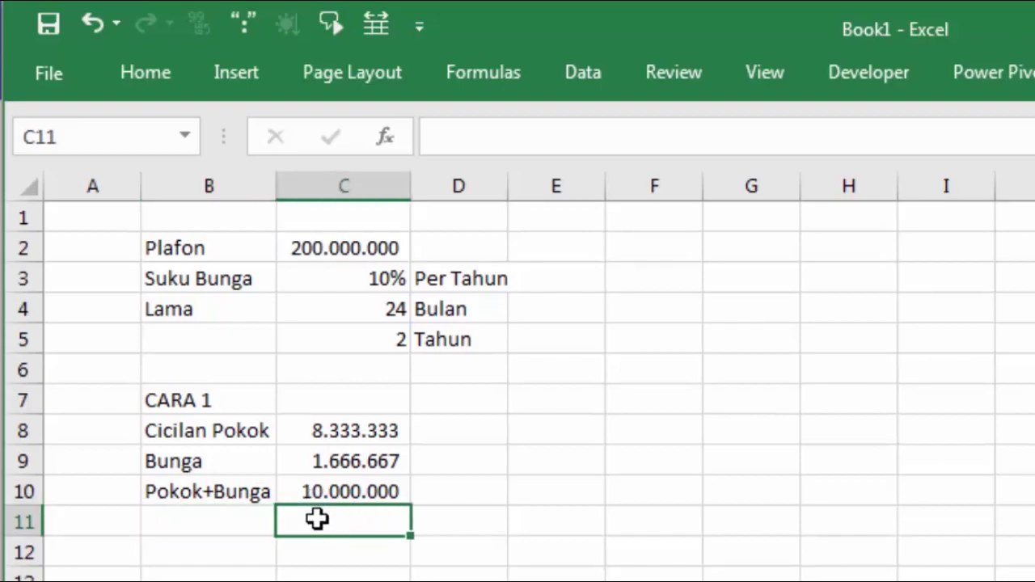
{"action": "left_click", "coordinate": [240, 490]}
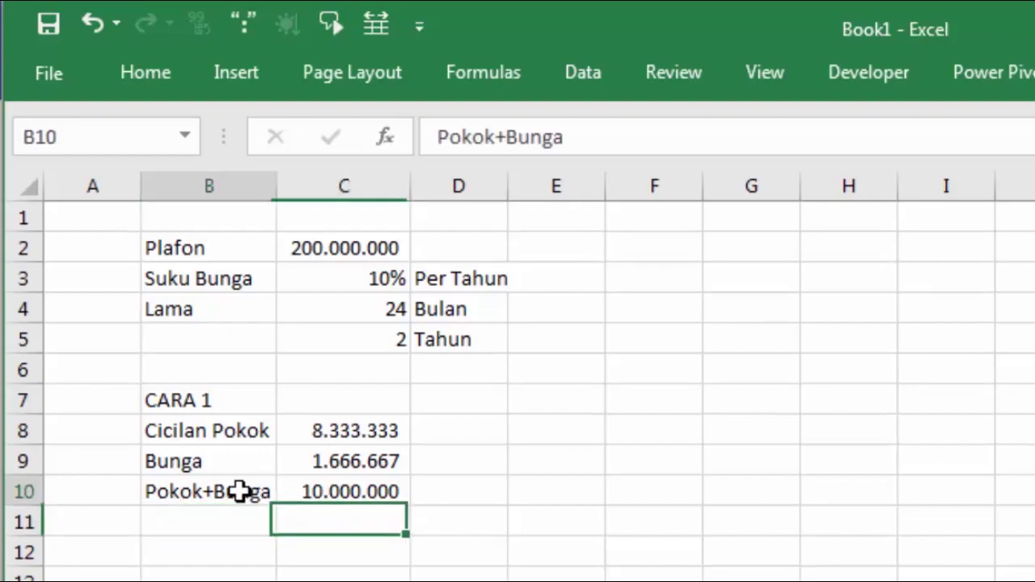
{"action": "left_click", "coordinate": [347, 491]}
{"action": "left_click", "coordinate": [346, 522]}
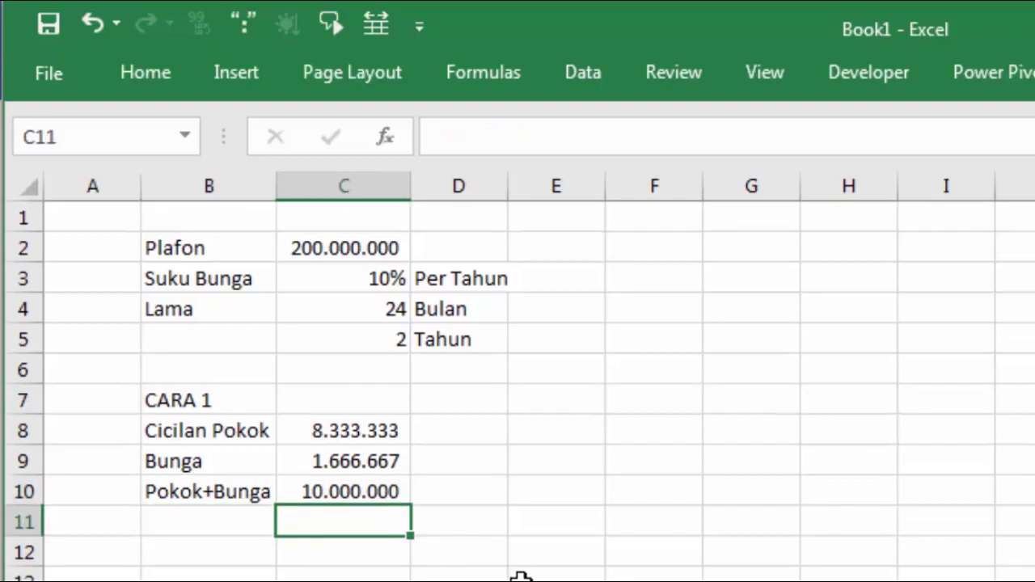
{"action": "type", "text": "="}
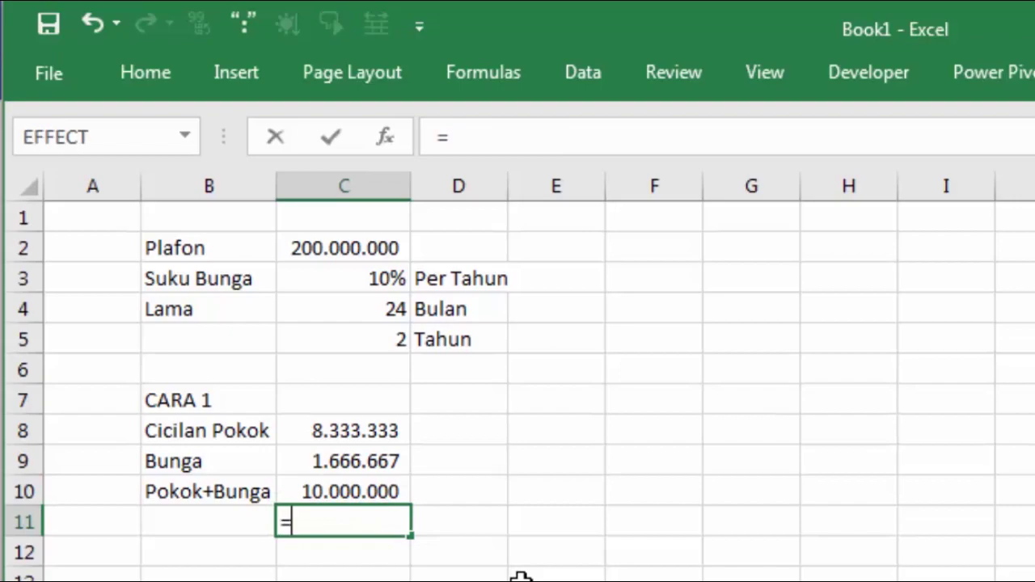
{"action": "left_click", "coordinate": [310, 487]}
{"action": "type", "text": "*"}
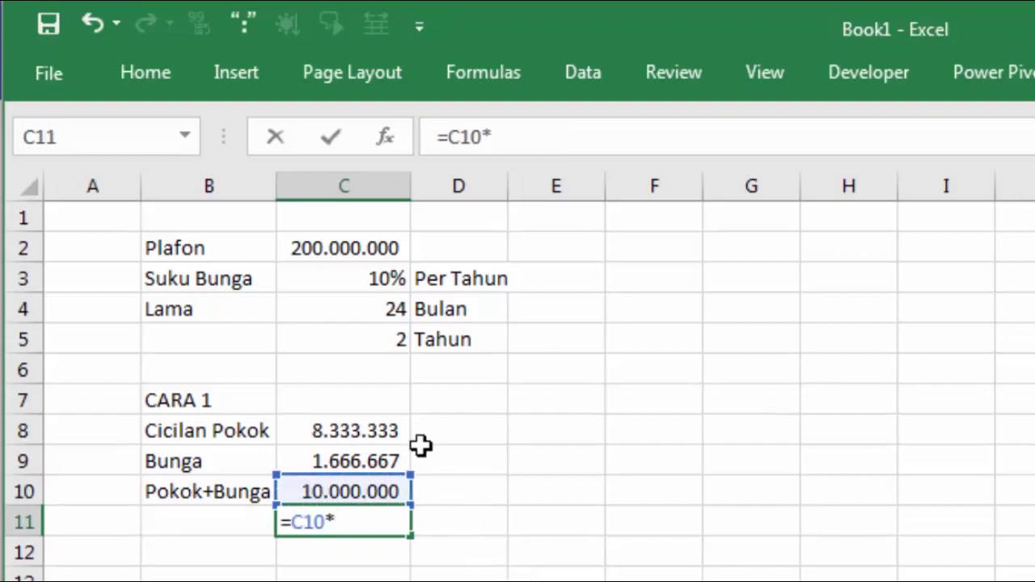
{"action": "left_click", "coordinate": [383, 308]}
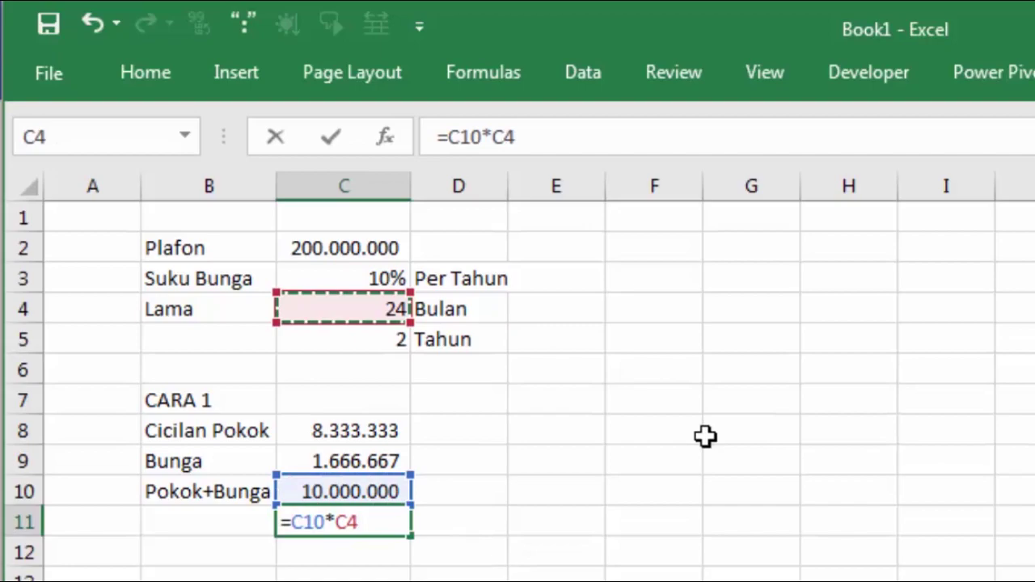
{"action": "key", "text": "Return"}
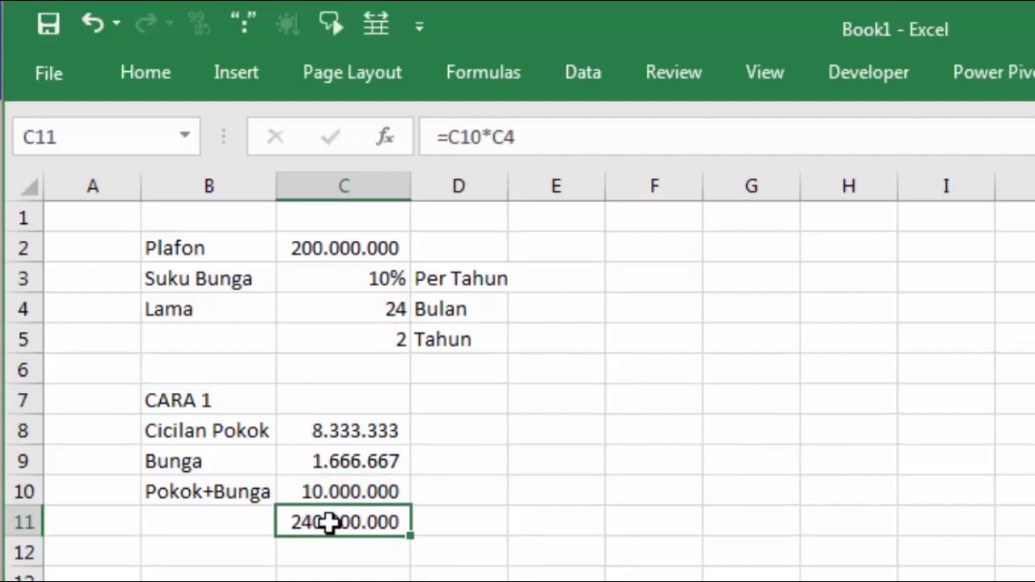
Review the total repayment in C11 against the loan term in C4 and C5 and the Plafon in C2.
{"action": "left_click", "coordinate": [328, 524]}
{"action": "left_click", "coordinate": [381, 304]}
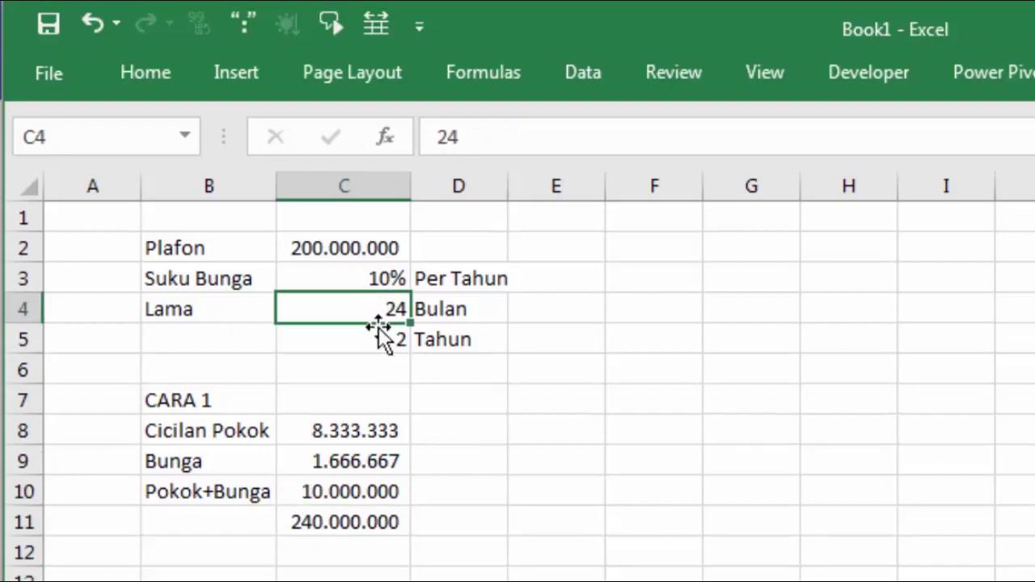
{"action": "left_click", "coordinate": [378, 335]}
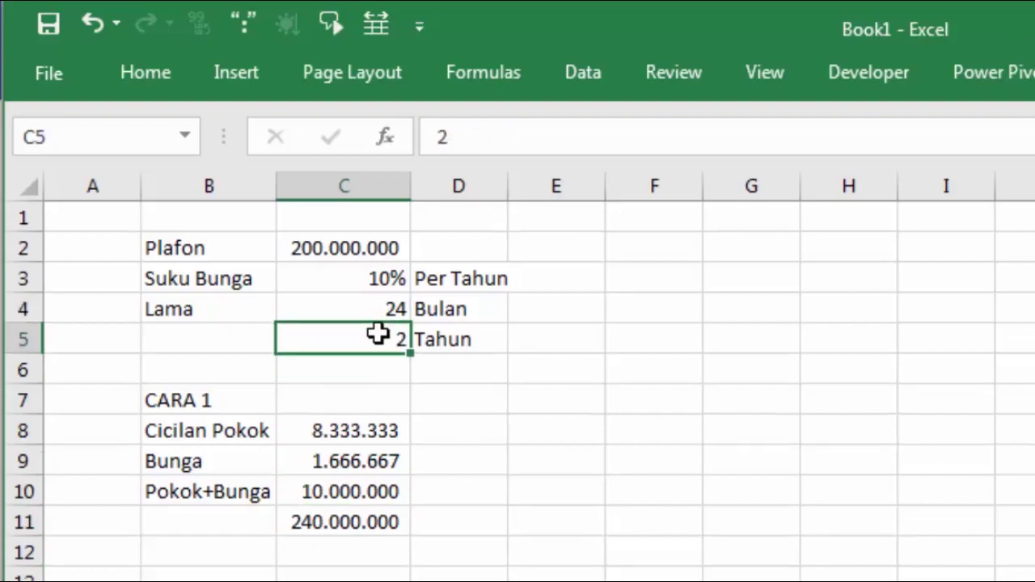
{"action": "left_click", "coordinate": [384, 310]}
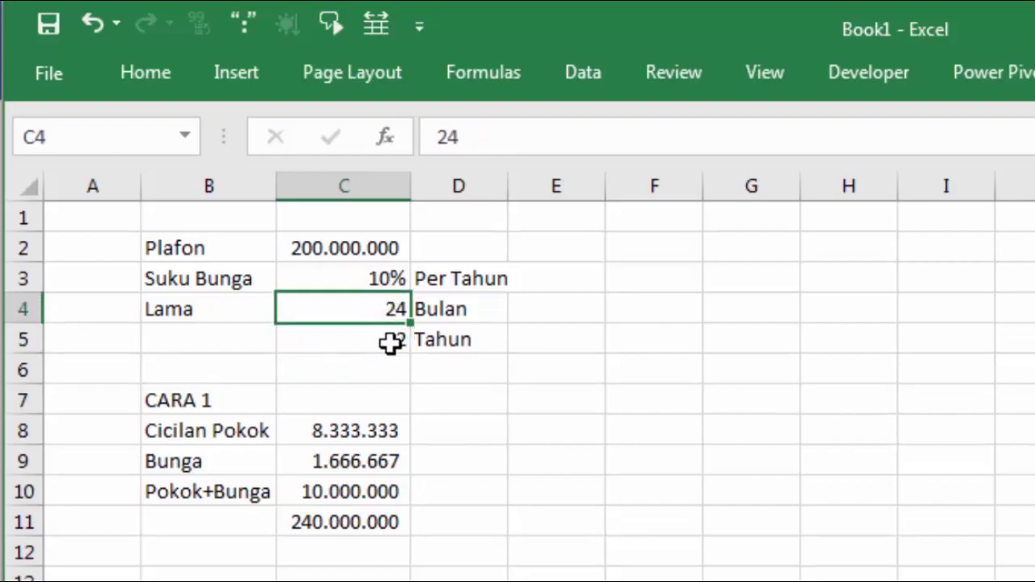
{"action": "left_click", "coordinate": [390, 340]}
{"action": "left_click", "coordinate": [354, 522]}
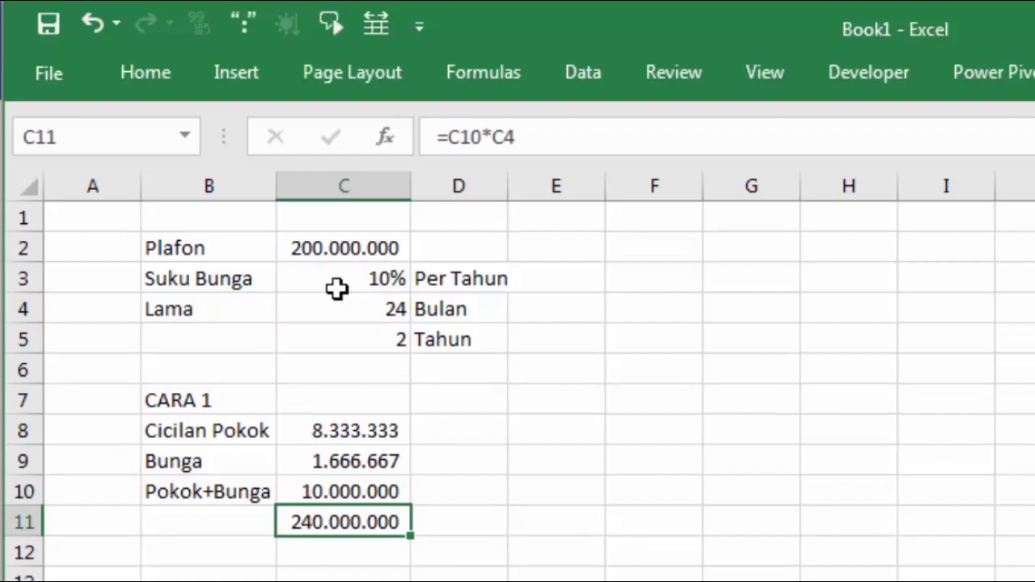
{"action": "left_click", "coordinate": [338, 249]}
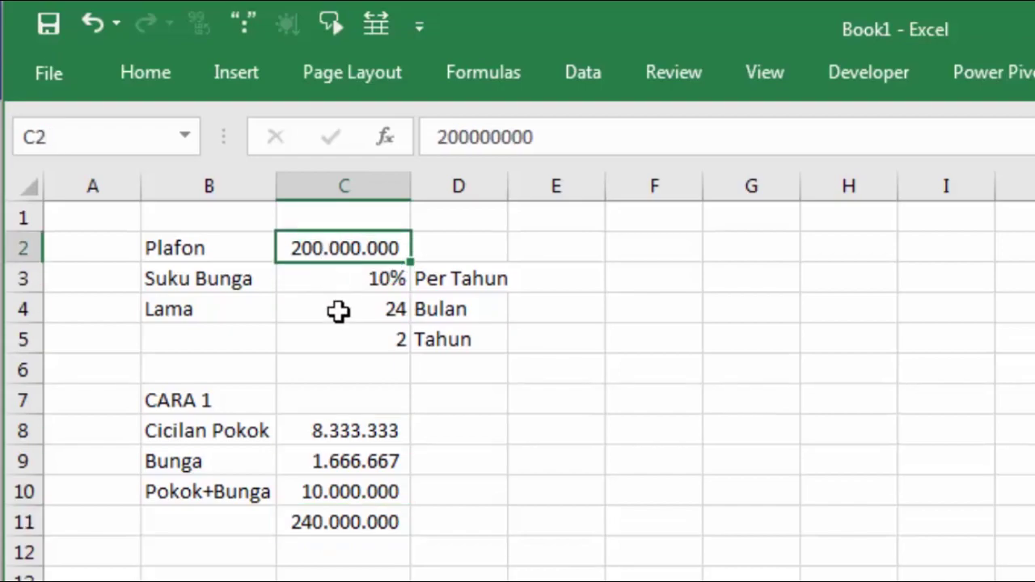
Enter the label "Yang Harus Dibayar" in B11 and widen column B to fit it.
{"action": "left_click", "coordinate": [236, 552]}
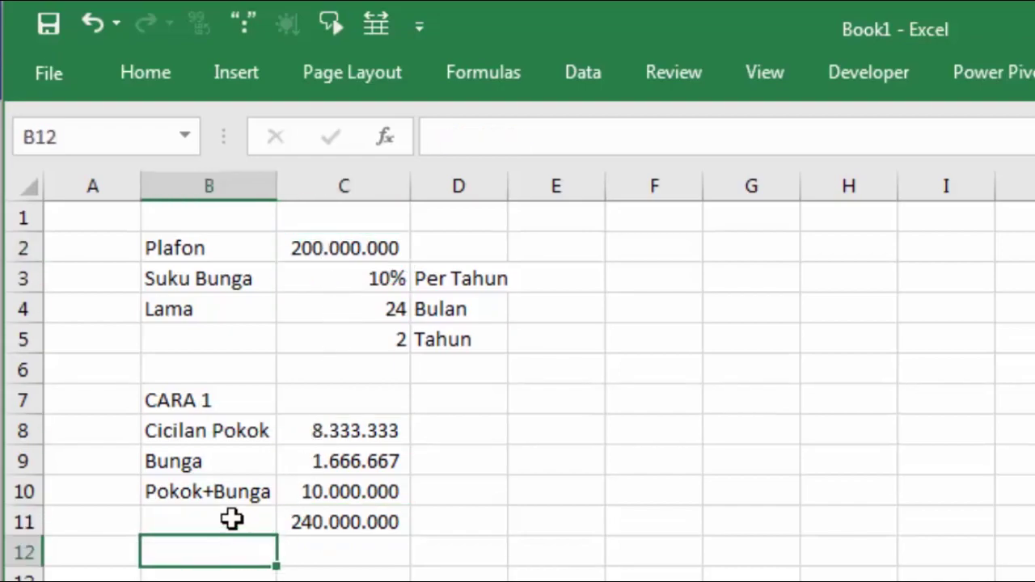
{"action": "left_click", "coordinate": [234, 518]}
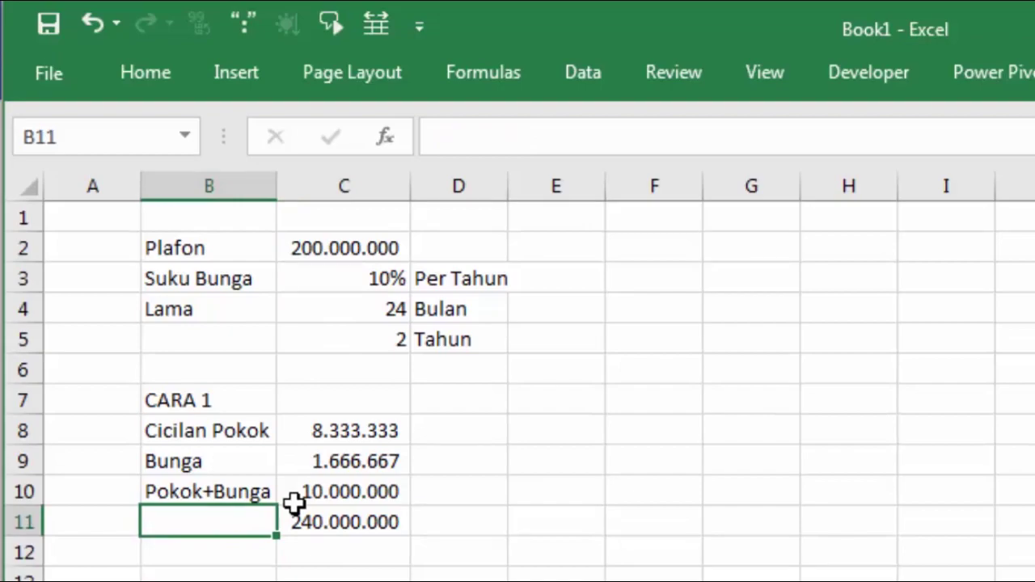
{"action": "type", "text": "Yang Harus "}
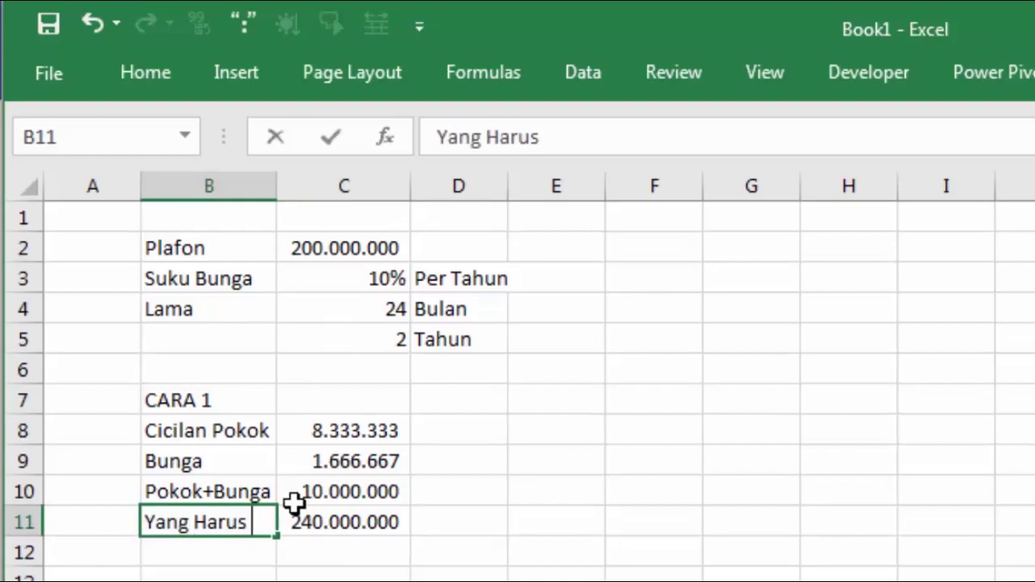
{"action": "type", "text": "Dibaa"}
{"action": "key", "text": "BackSpace"}
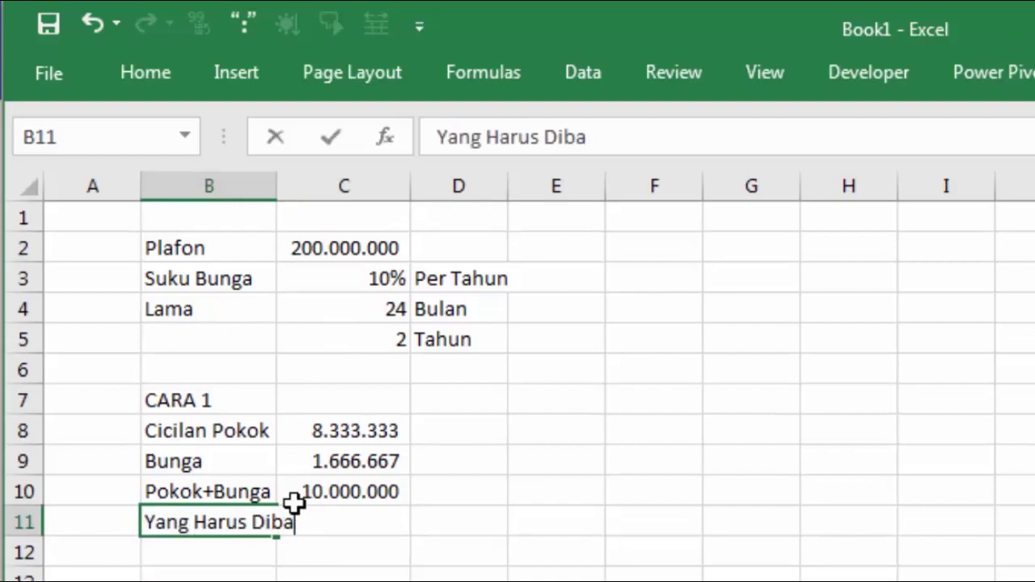
{"action": "type", "text": "yar"}
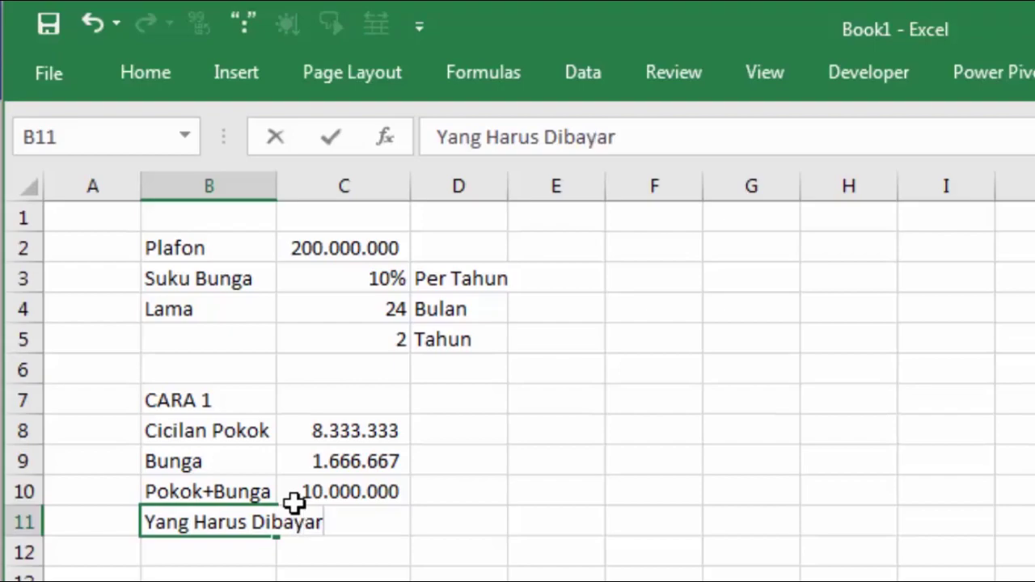
{"action": "key", "text": "Return"}
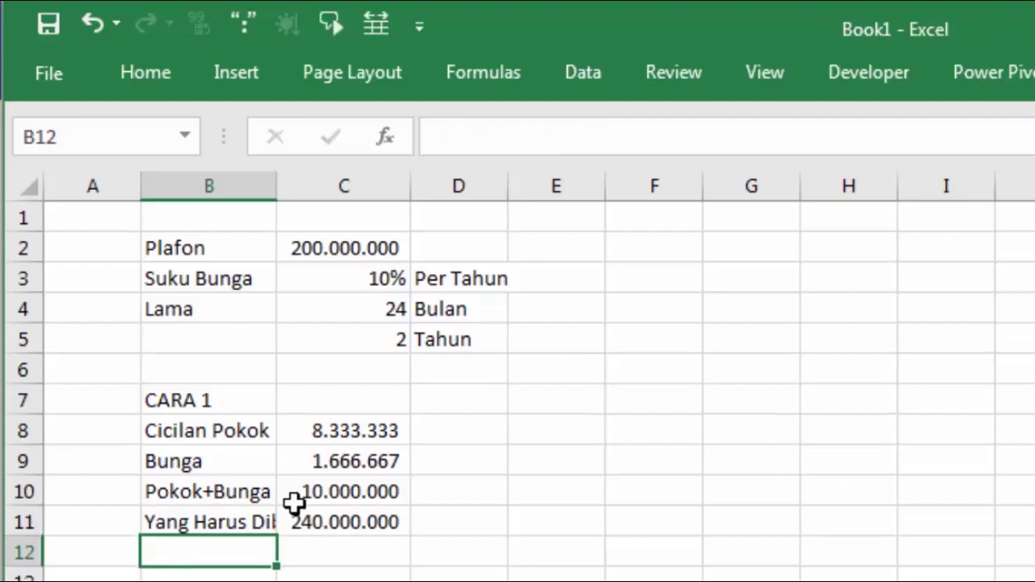
{"action": "double_click", "coordinate": [277, 191]}
{"action": "left_click", "coordinate": [407, 522]}
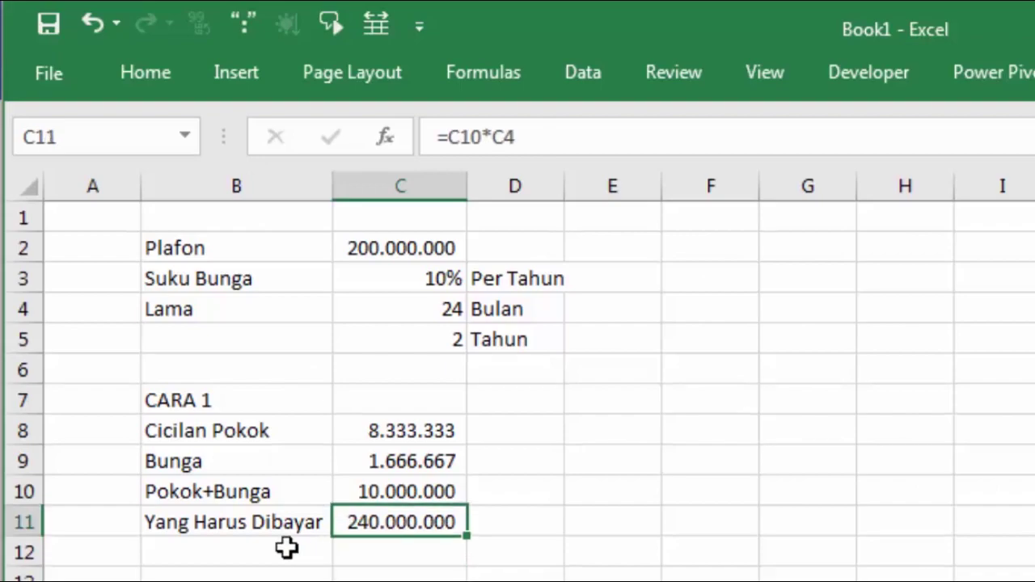
Enter the label "Bunga" in B12 for the total interest over the loan term.
{"action": "left_click", "coordinate": [251, 551]}
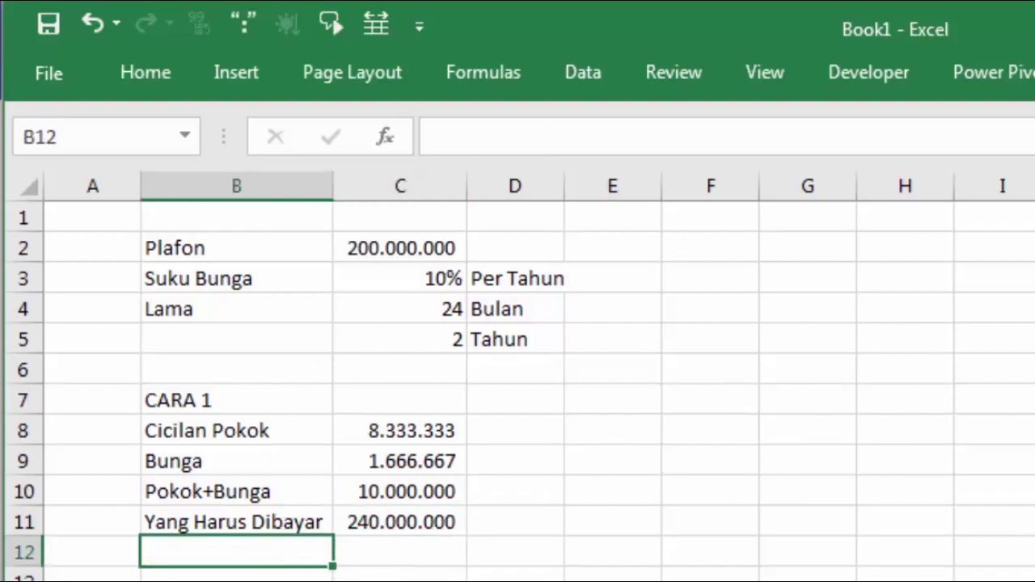
{"action": "type", "text": "Bunga"}
{"action": "key", "text": "Return"}
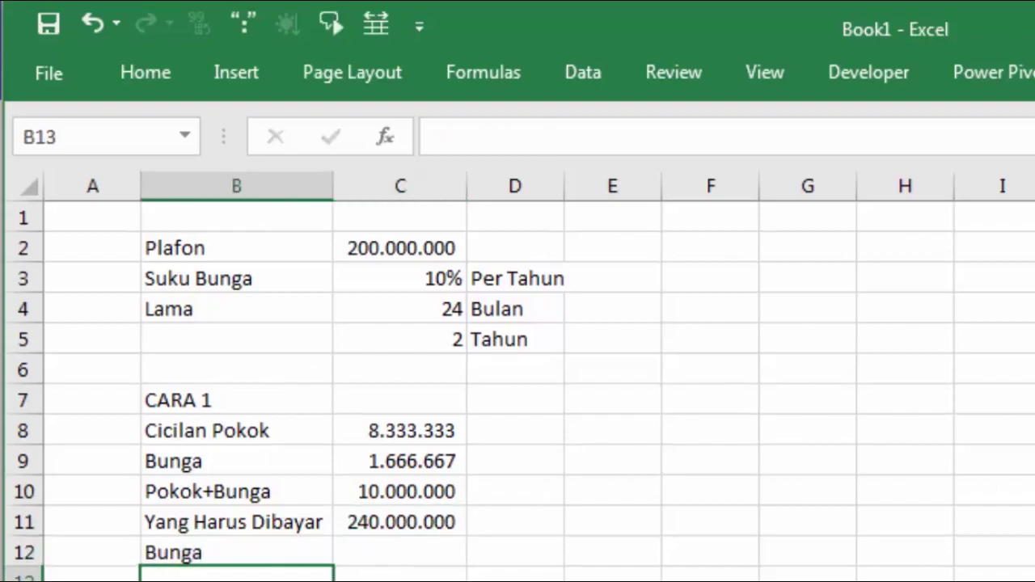
Calculate the total interest in C12 by subtracting the Plafon from the total repayment with the formula =C11-C2.
{"action": "left_click", "coordinate": [400, 551]}
{"action": "type", "text": "="}
{"action": "key", "text": "Up"}
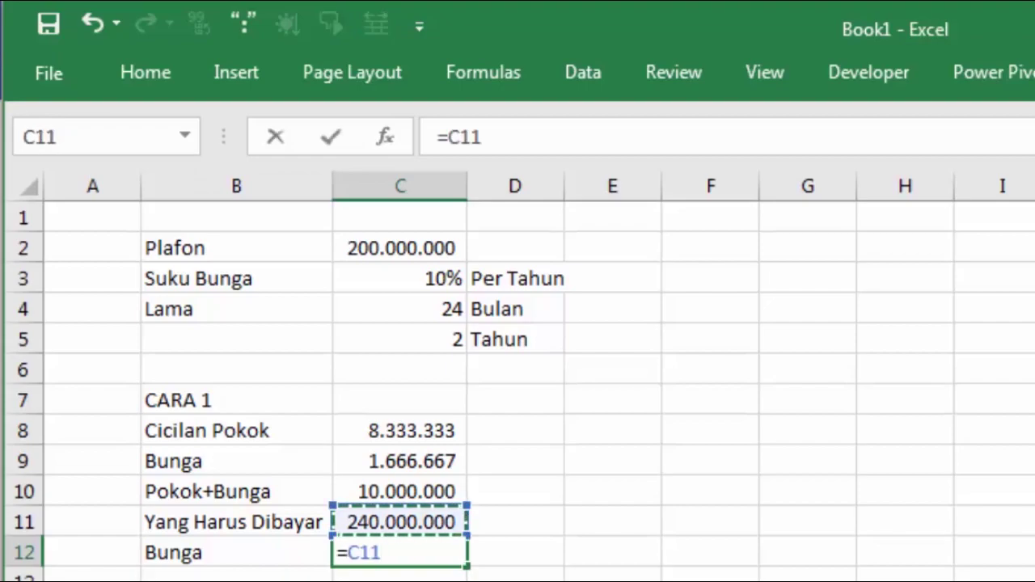
{"action": "type", "text": "-"}
{"action": "left_click", "coordinate": [425, 252]}
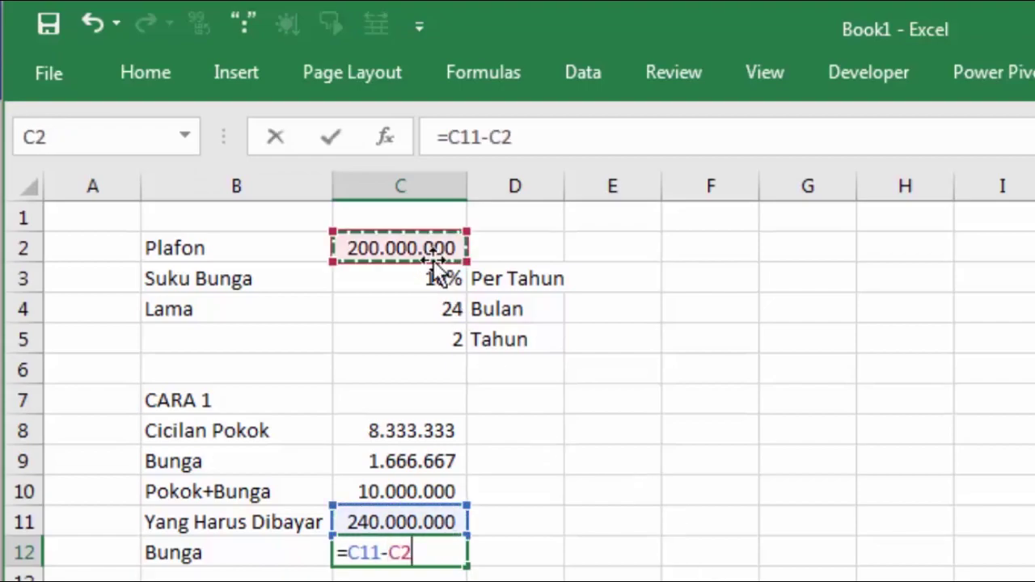
{"action": "key", "text": "Return"}
{"action": "left_click", "coordinate": [390, 554]}
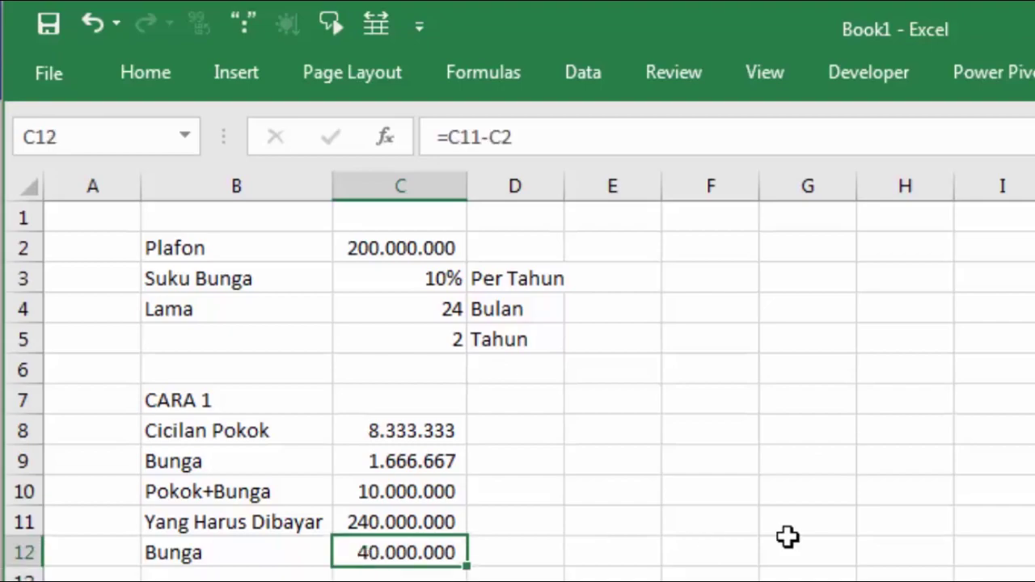
{"action": "left_click", "coordinate": [427, 288]}
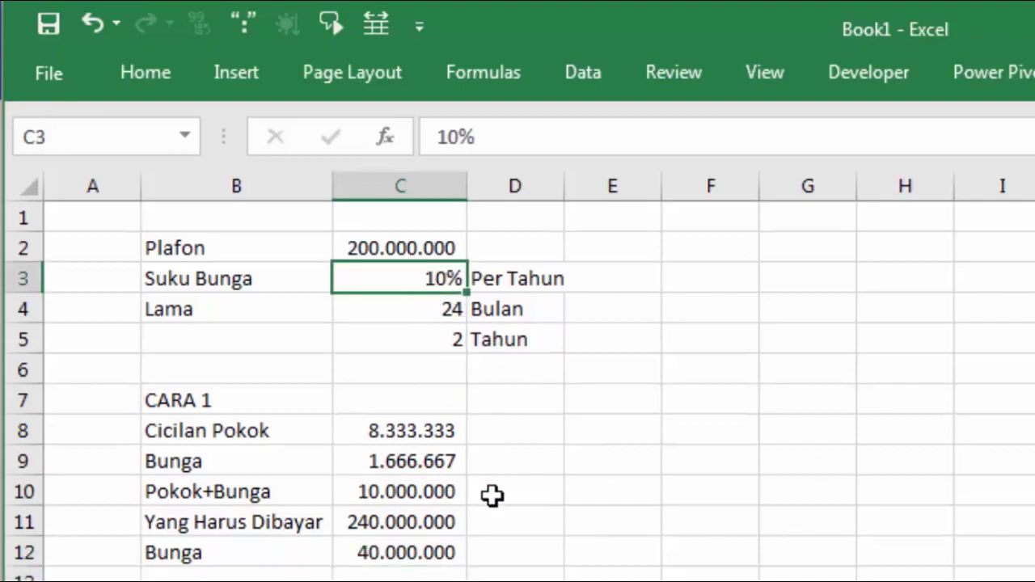
{"action": "left_click", "coordinate": [404, 555]}
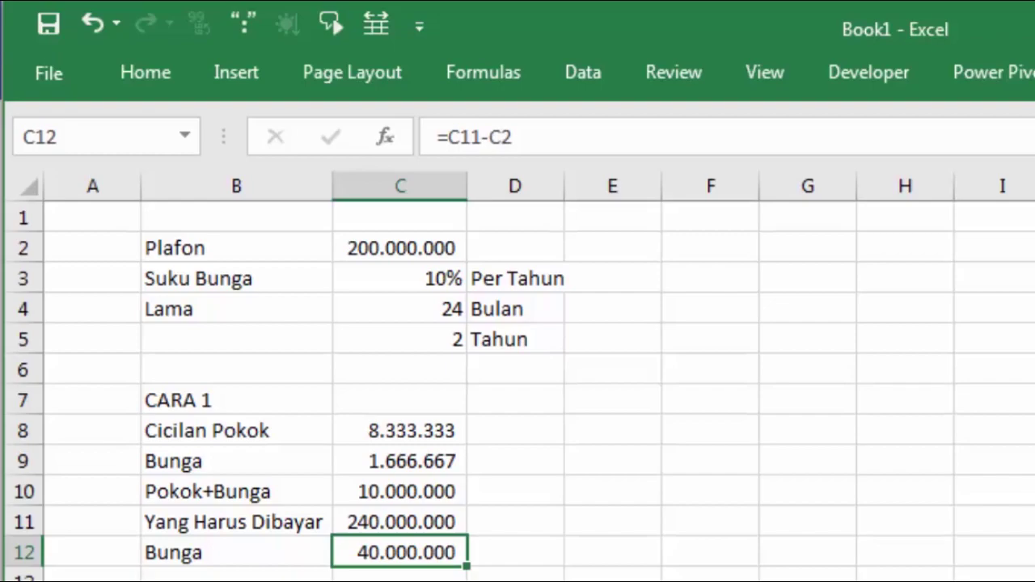
Enter the heading "CARA 2" in E7 for a second calculation method beside CARA 1.
{"action": "left_click", "coordinate": [538, 403]}
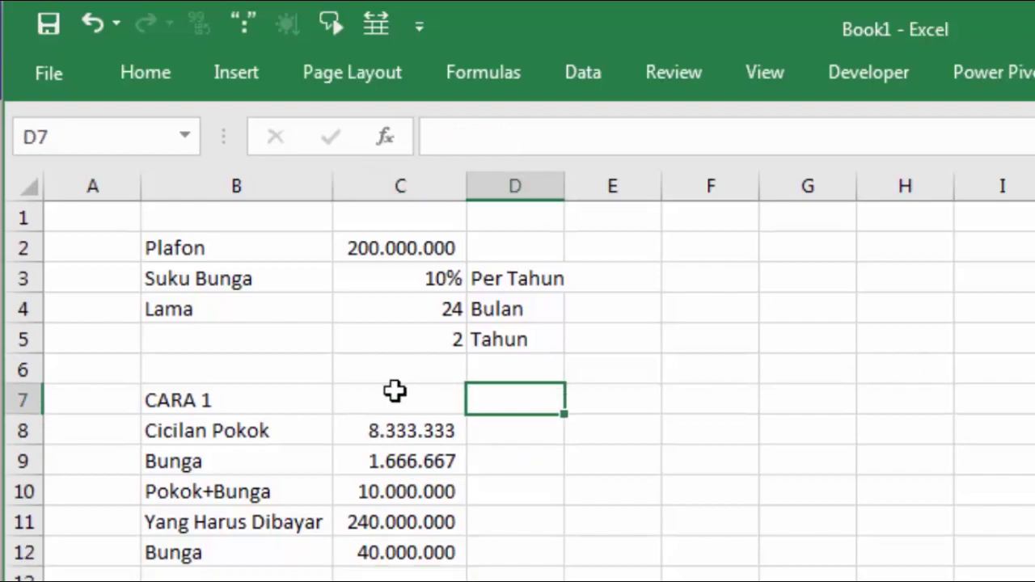
{"action": "left_click", "coordinate": [607, 401]}
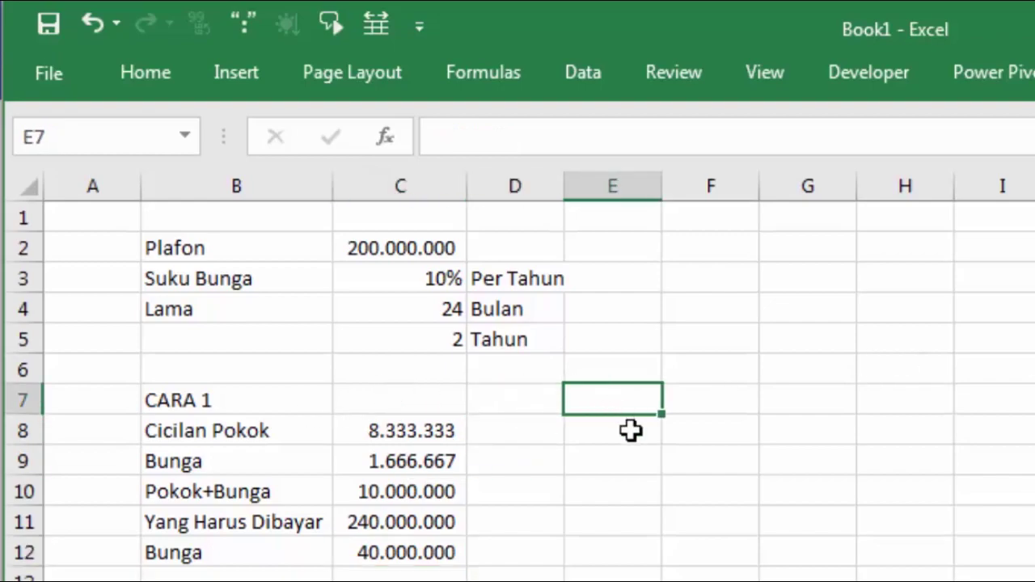
{"action": "type", "text": "CARA "}
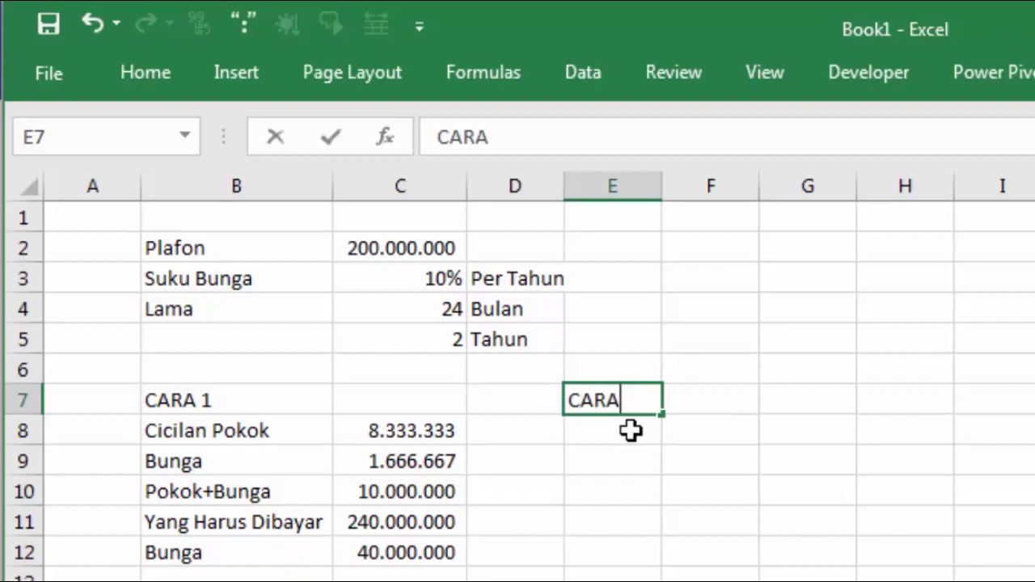
{"action": "type", "text": "2"}
{"action": "key", "text": "Return"}
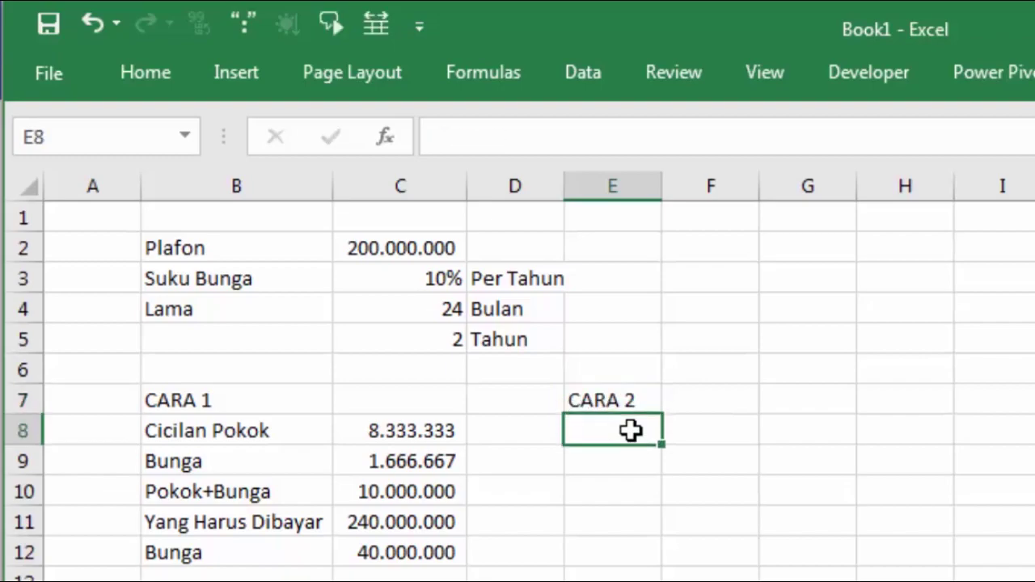
{"action": "left_click", "coordinate": [721, 435]}
{"action": "left_click", "coordinate": [575, 426]}
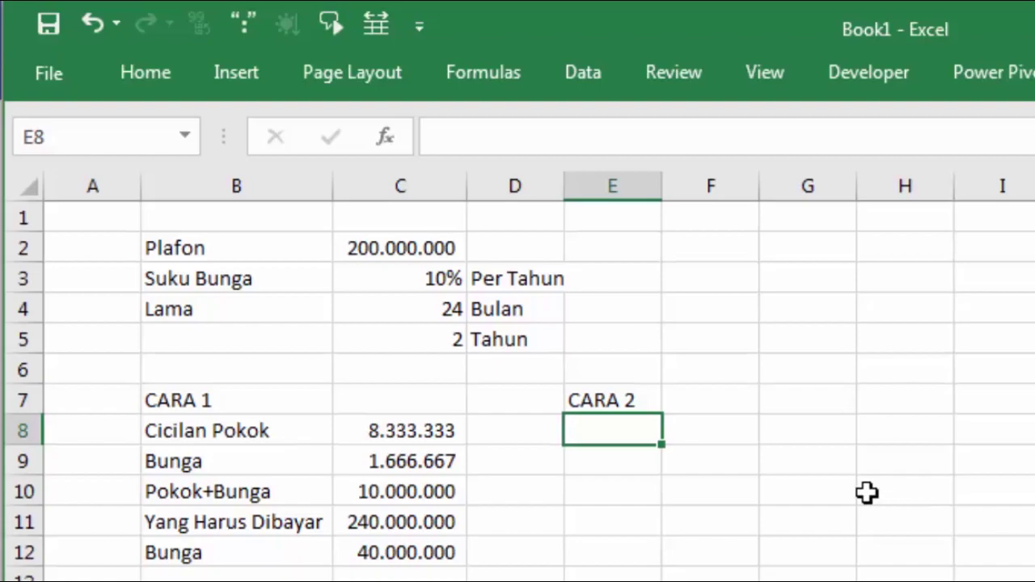
{"action": "key", "text": "ctrl+z"}
{"action": "left_click", "coordinate": [784, 449]}
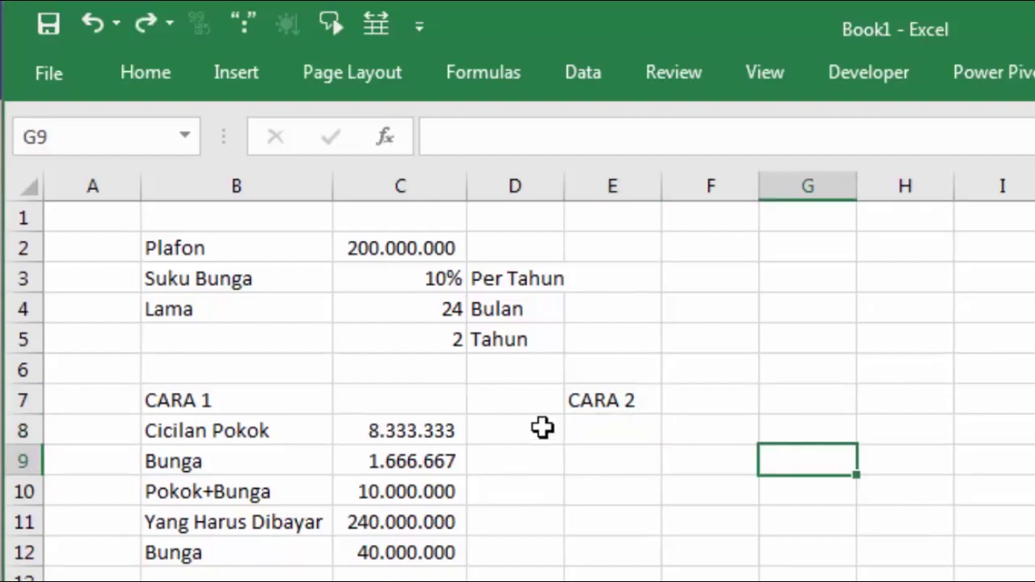
Calculate the CARA 2 principal installment in E8 by dividing the Plafon by the months with the formula =C2/C4.
{"action": "left_click", "coordinate": [594, 430]}
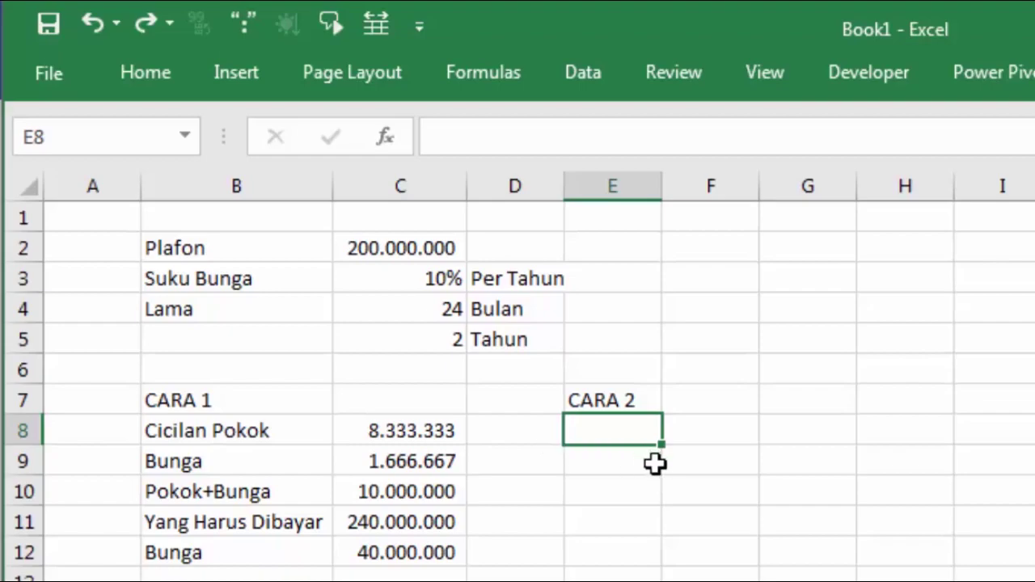
{"action": "type", "text": "="}
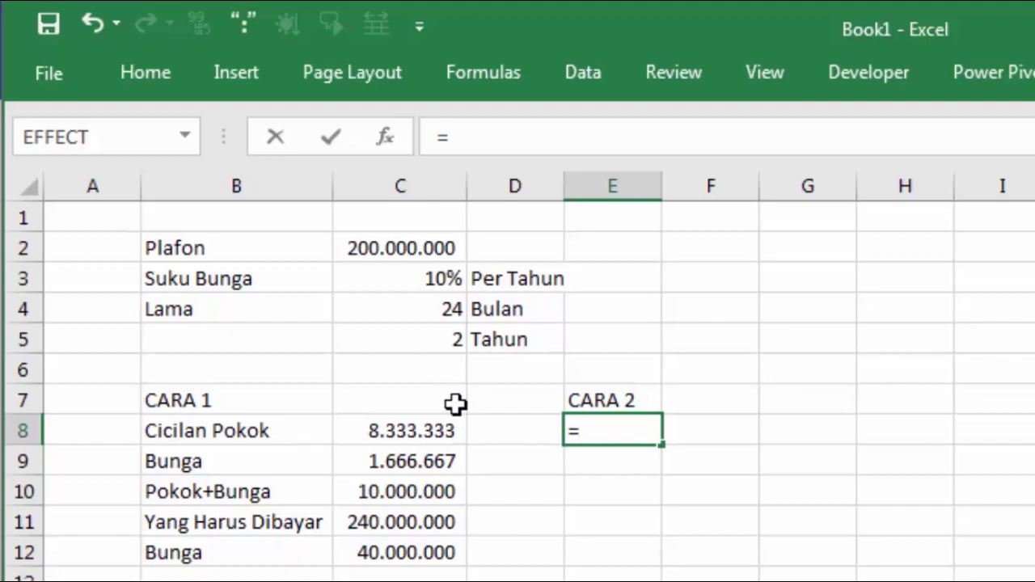
{"action": "left_click", "coordinate": [428, 244]}
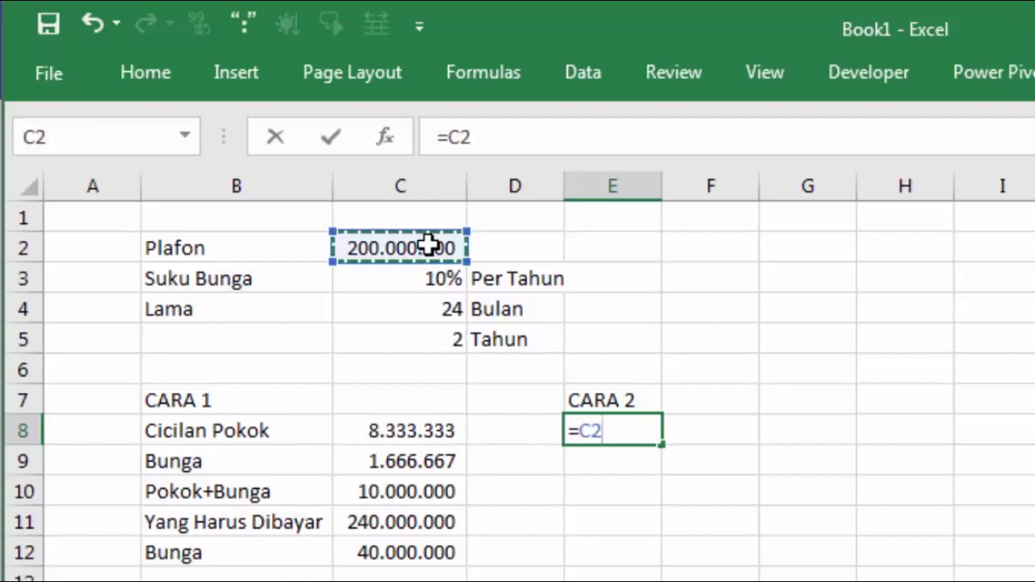
{"action": "type", "text": "/"}
{"action": "left_click", "coordinate": [428, 306]}
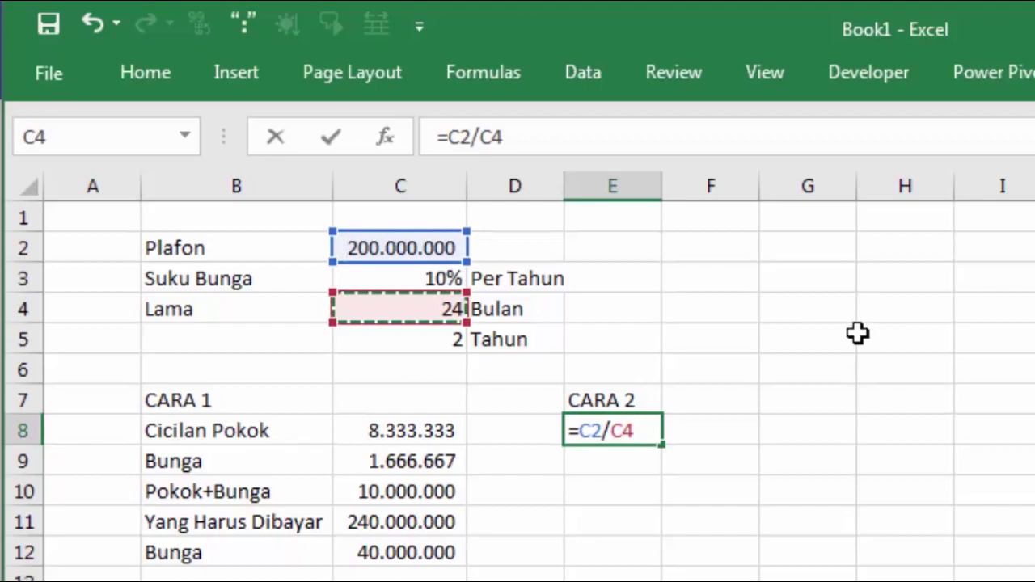
{"action": "key", "text": "Return"}
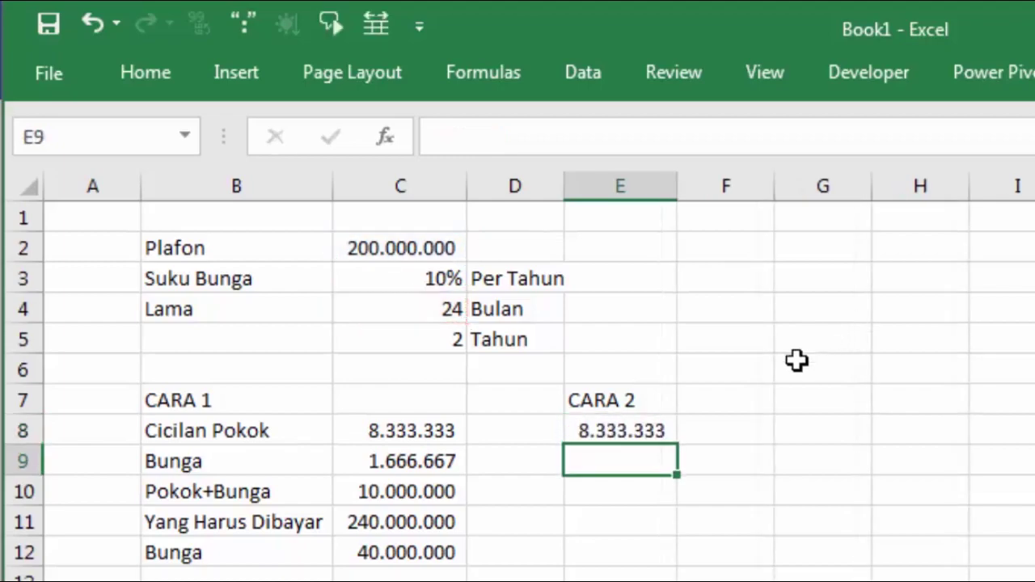
Compare the principal formulas in E8 and C8, and review the annual interest rate in row 3.
{"action": "left_click", "coordinate": [658, 425]}
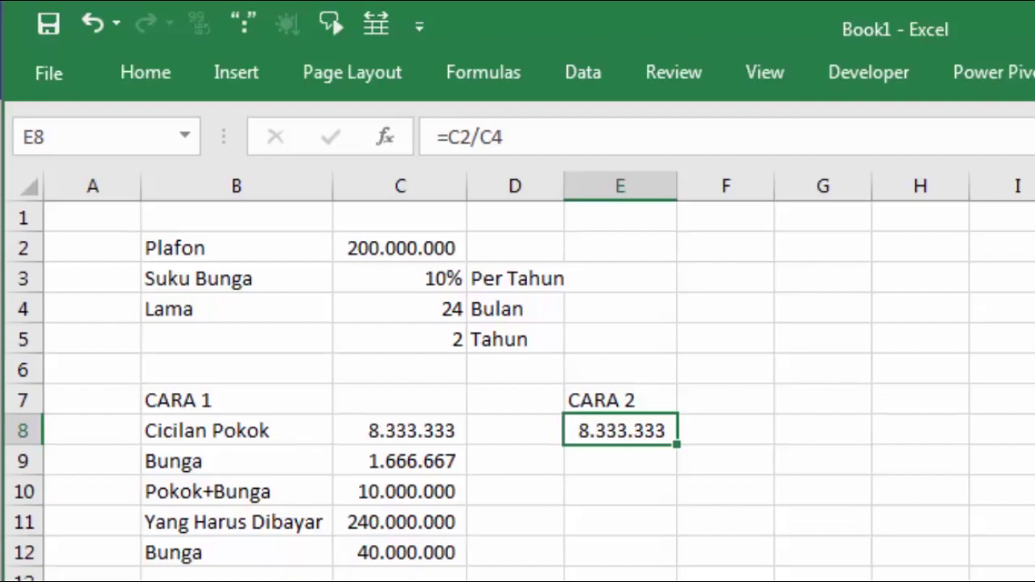
{"action": "left_click", "coordinate": [441, 427]}
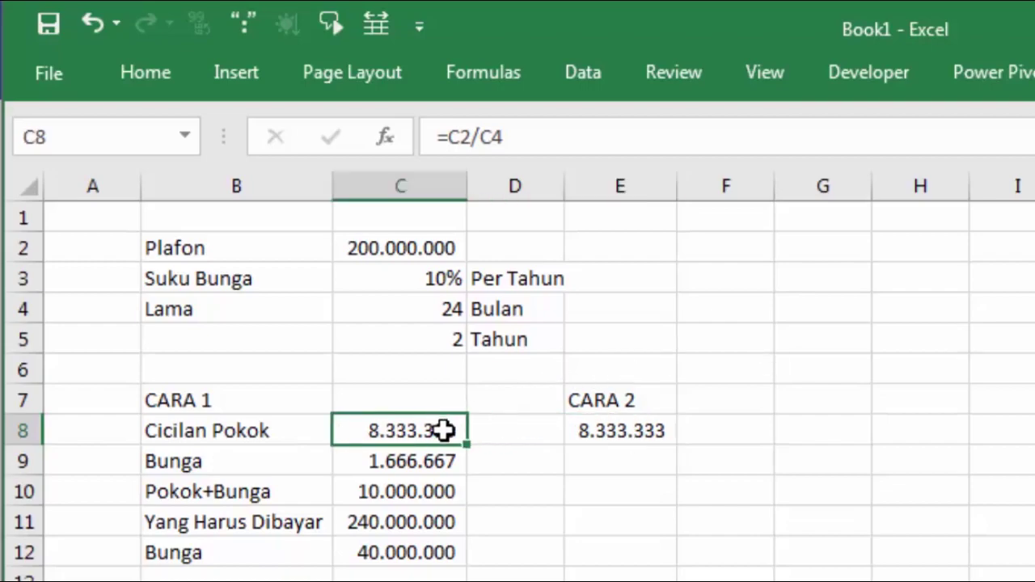
{"action": "left_click", "coordinate": [396, 460]}
{"action": "left_click", "coordinate": [610, 461]}
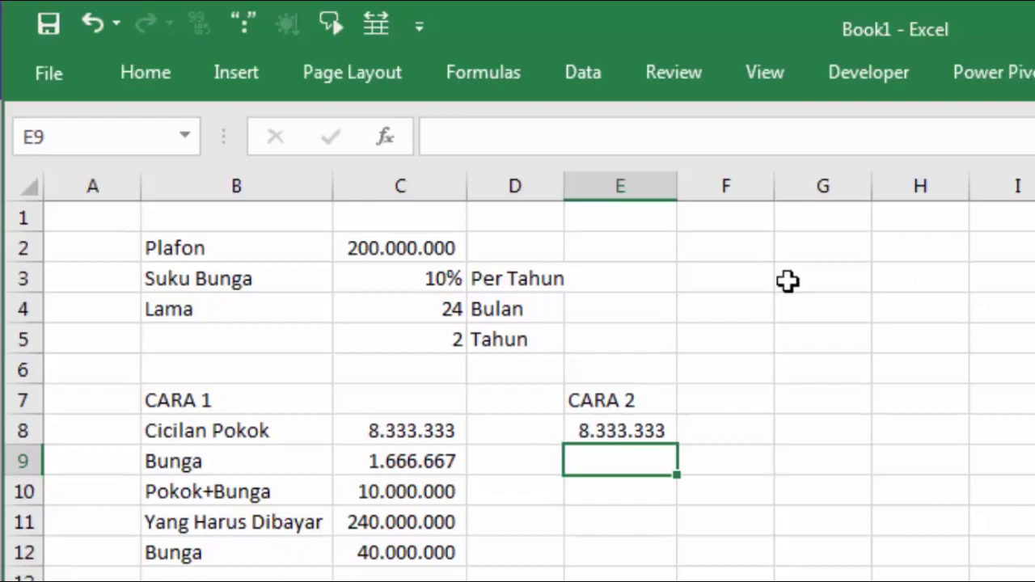
{"action": "left_click", "coordinate": [452, 274]}
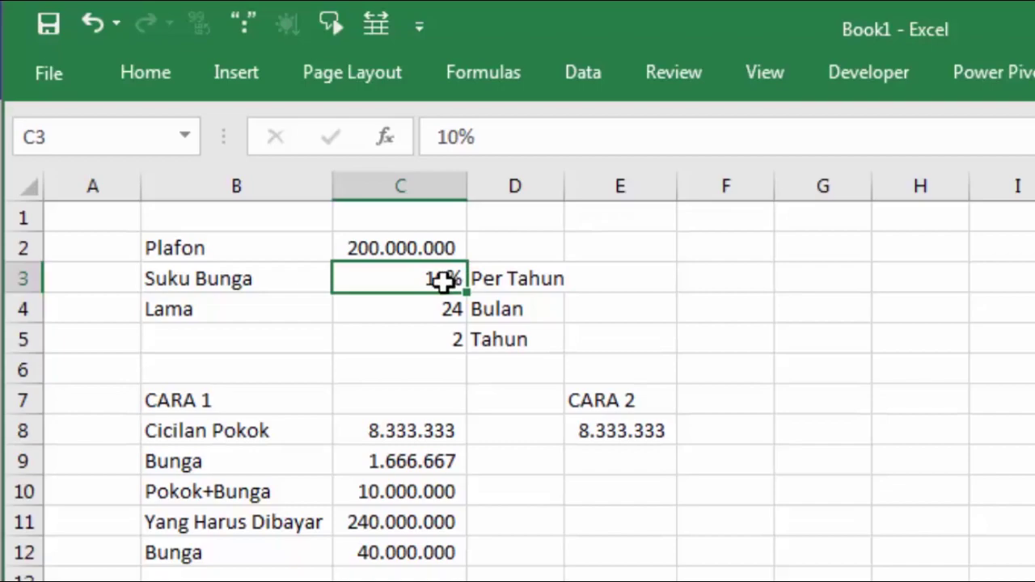
{"action": "left_click", "coordinate": [509, 280]}
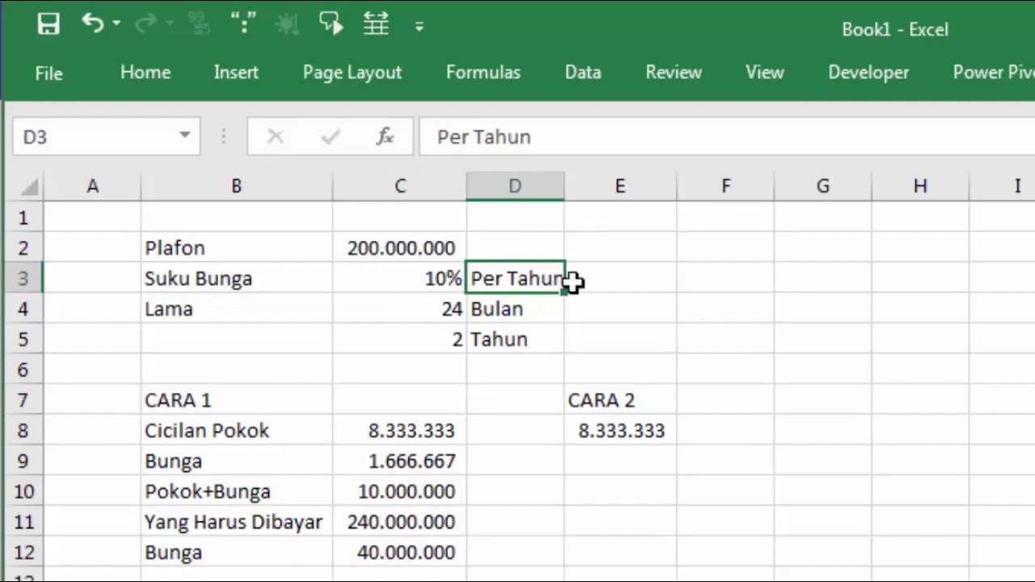
{"action": "left_click", "coordinate": [617, 281]}
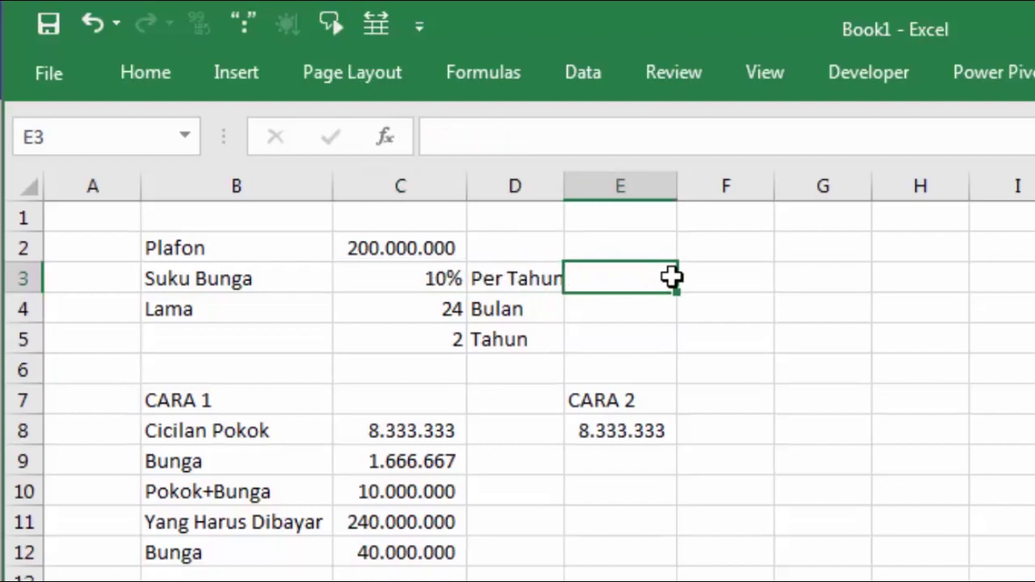
{"action": "left_click", "coordinate": [429, 274]}
{"action": "left_click", "coordinate": [517, 275]}
{"action": "left_click", "coordinate": [608, 271]}
Insert a blank row above the Lama row, directly below Suku Bunga.
{"action": "left_click", "coordinate": [23, 308]}
{"action": "right_click", "coordinate": [22, 308]}
{"action": "left_click", "coordinate": [148, 512]}
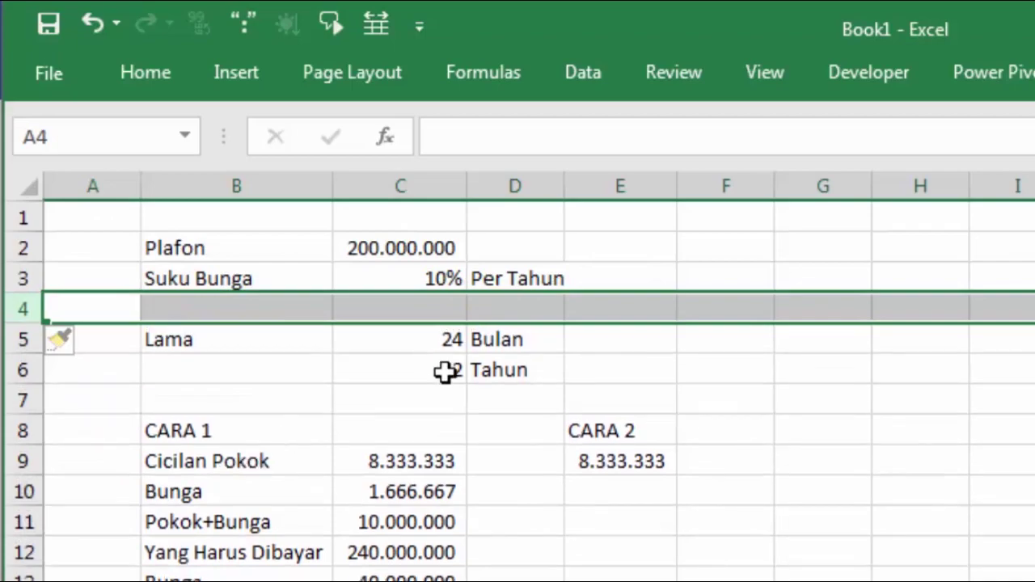
{"action": "left_click", "coordinate": [287, 314]}
Extend the interest rate label in B3 to "Suku Bunga/Per Thn" and widen column B to fit it.
{"action": "left_click", "coordinate": [282, 280]}
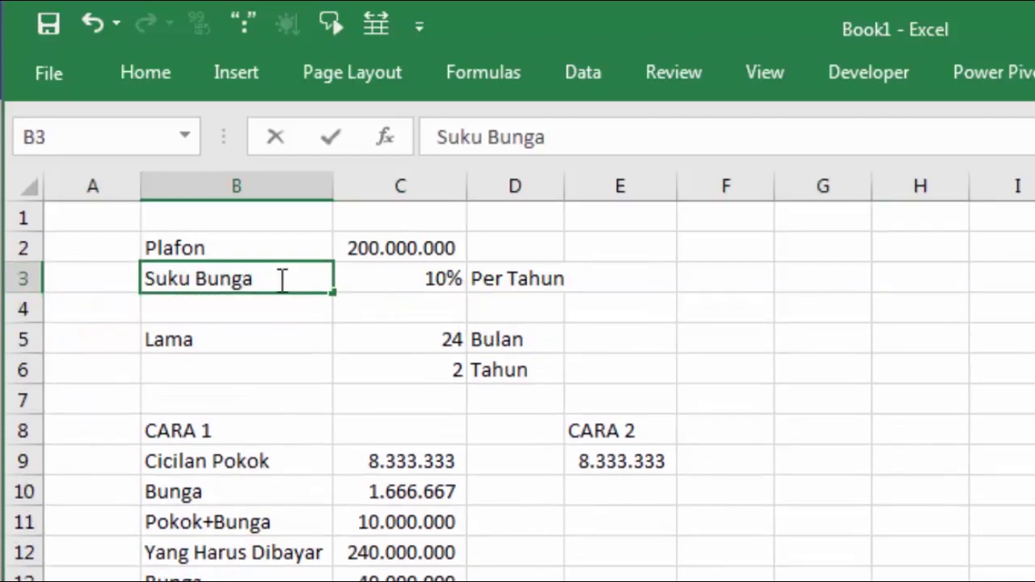
{"action": "double_click", "coordinate": [283, 281]}
{"action": "type", "text": "/Per"}
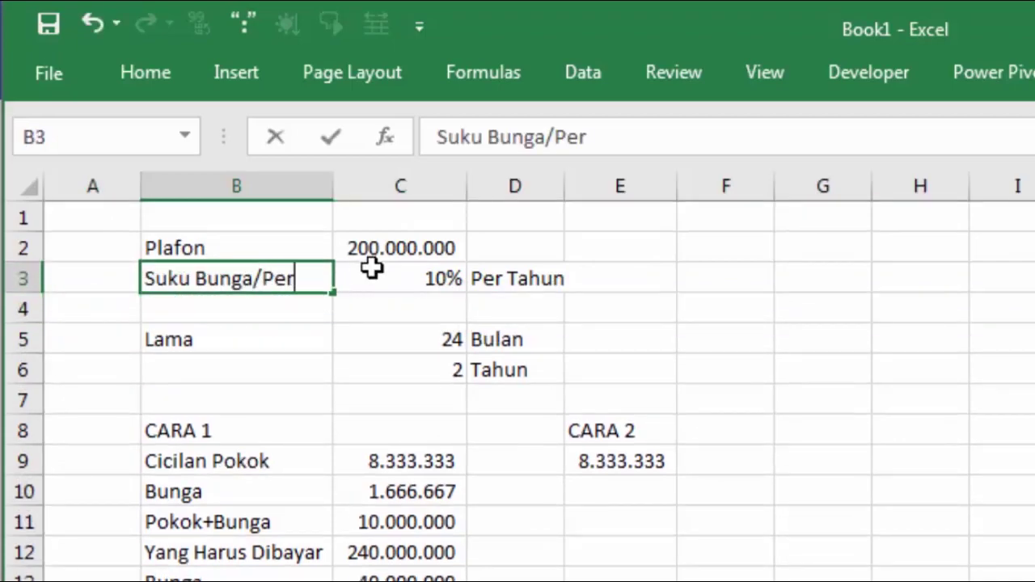
{"action": "type", "text": " Tahn"}
{"action": "key", "text": "Return"}
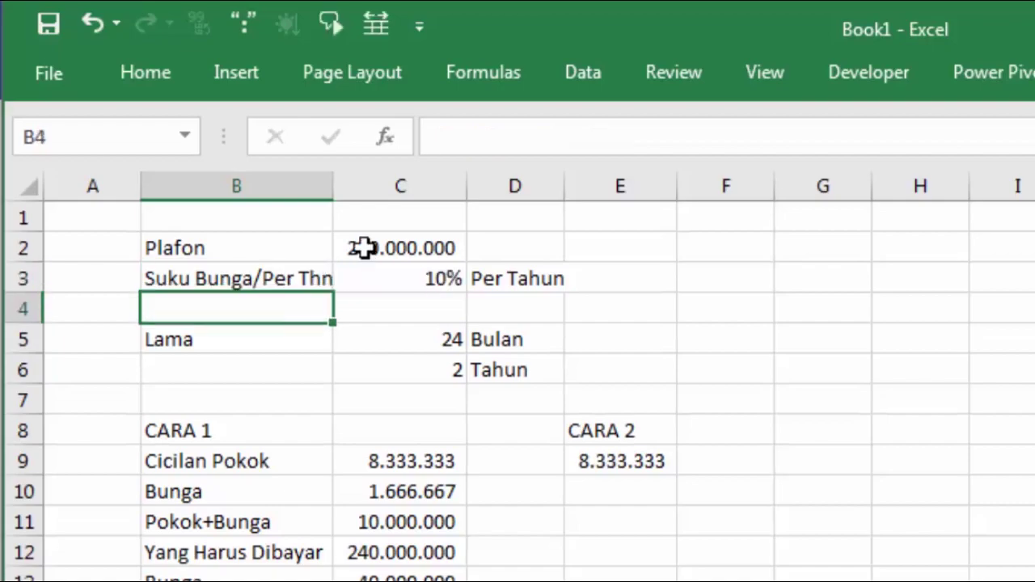
{"action": "double_click", "coordinate": [334, 198]}
{"action": "left_click", "coordinate": [614, 437]}
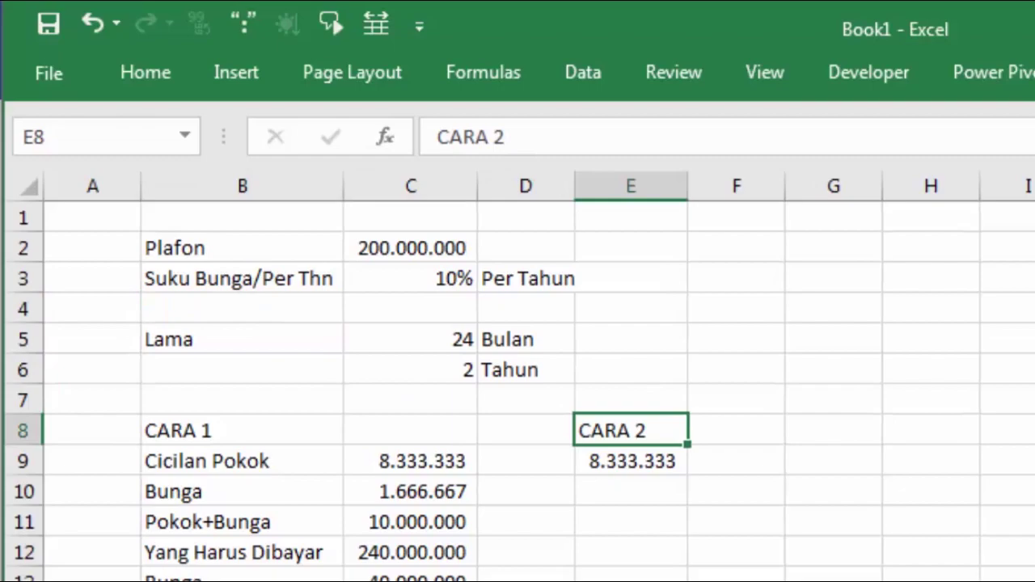
{"action": "left_click", "coordinate": [1006, 461]}
Enter the label "Suku Bunga /Bln" in B4 for the monthly interest rate.
{"action": "left_click", "coordinate": [298, 305]}
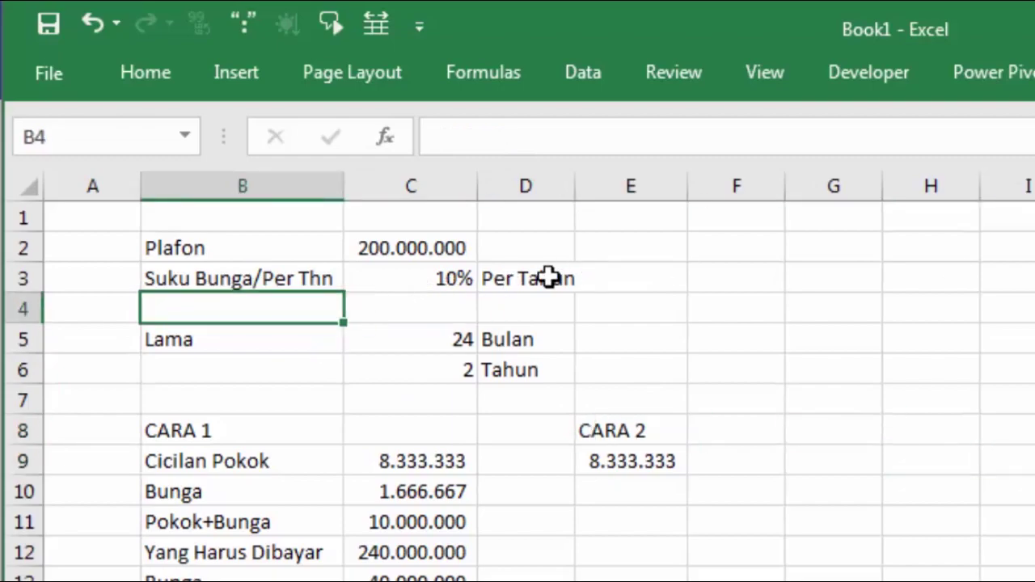
{"action": "type", "text": "Suku "}
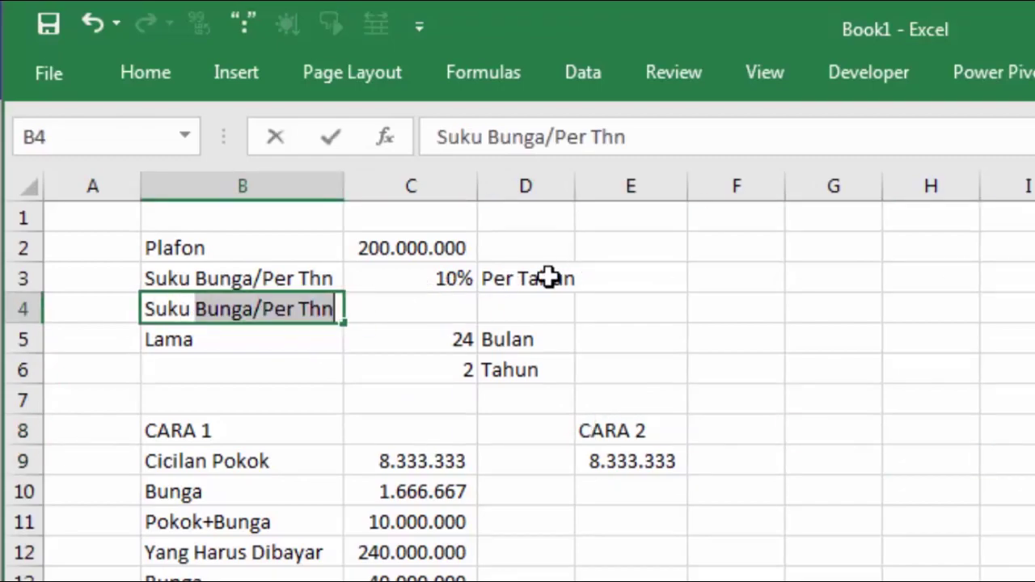
{"action": "type", "text": "Bunga "}
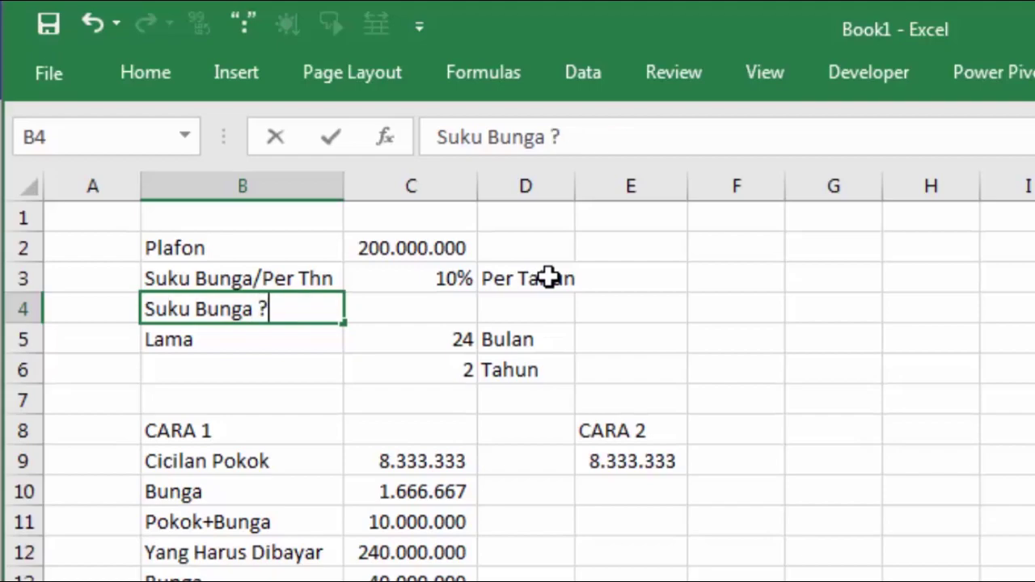
{"action": "type", "text": "?"}
{"action": "key", "text": "BackSpace"}
{"action": "type", "text": "/Bln"}
{"action": "key", "text": "Return"}
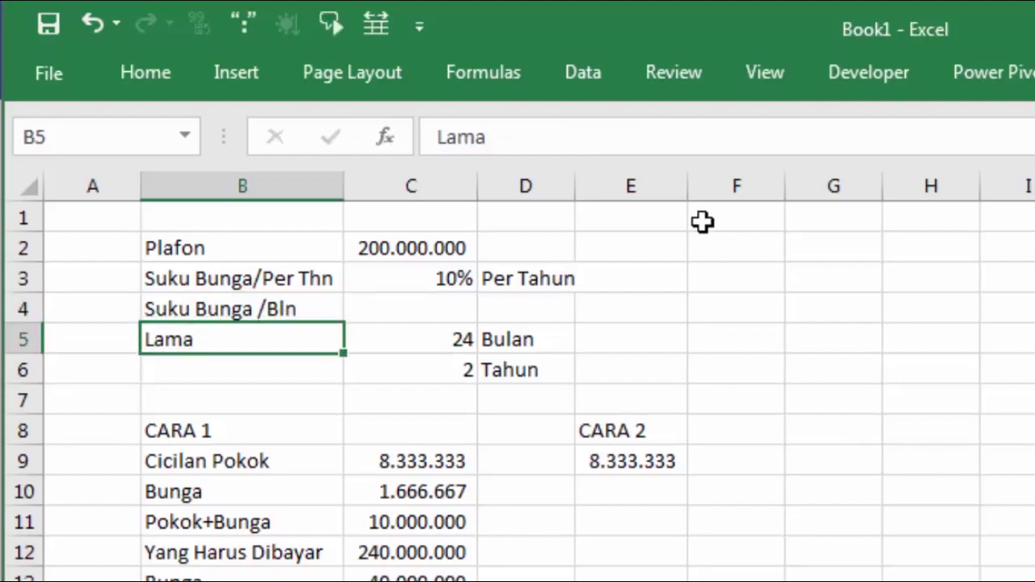
Shorten the annual interest rate label in B3 to "Suku Bunga/Thn".
{"action": "double_click", "coordinate": [295, 279]}
{"action": "key", "text": "BackSpace"}
{"action": "key", "text": "BackSpace"}
{"action": "key", "text": "BackSpace"}
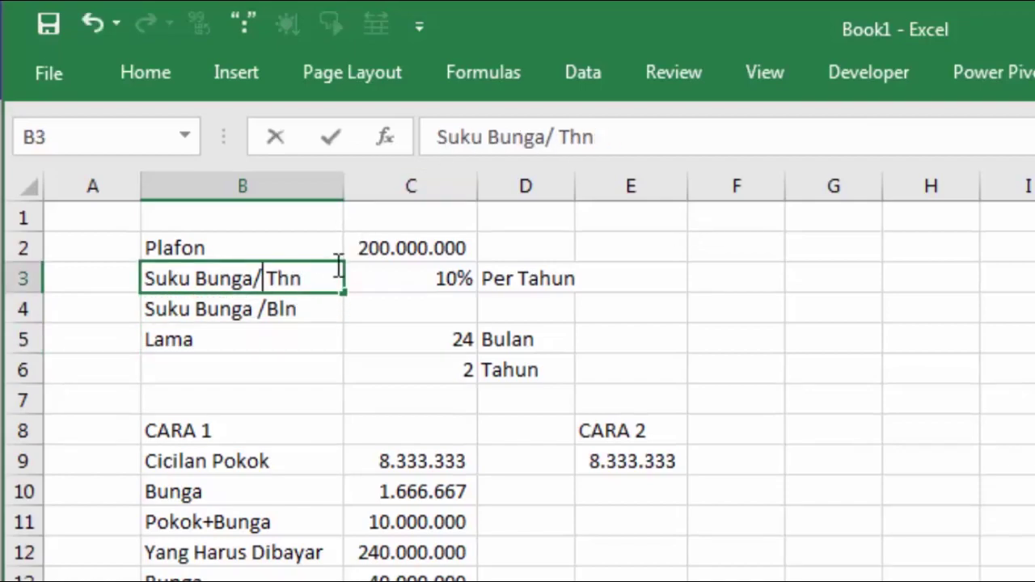
{"action": "key", "text": "Delete"}
{"action": "key", "text": "BackSpace"}
{"action": "key", "text": "Return"}
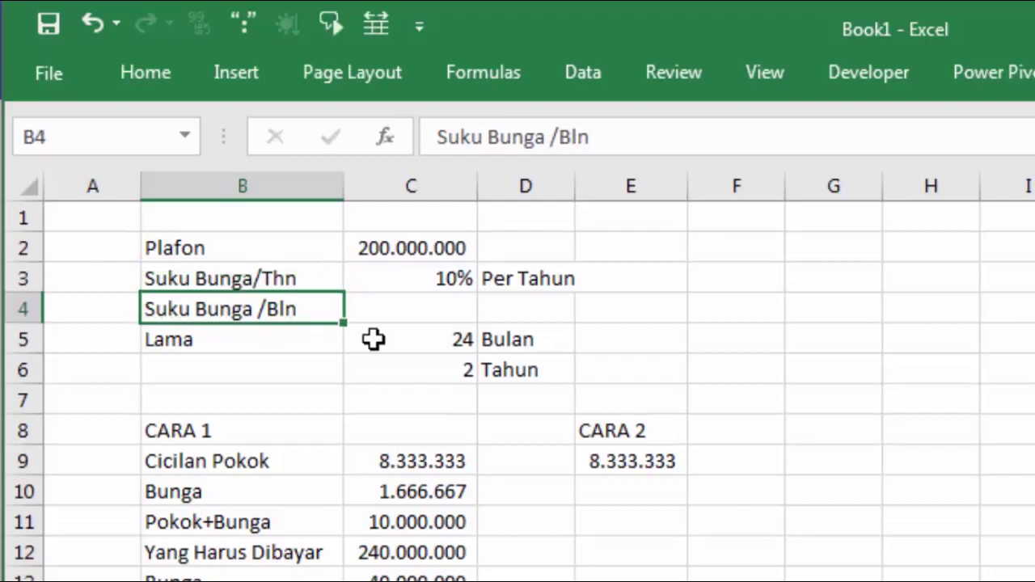
Calculate the monthly interest rate in C4 by dividing the annual rate by 12 with the formula =C3/12.
{"action": "left_click", "coordinate": [430, 314]}
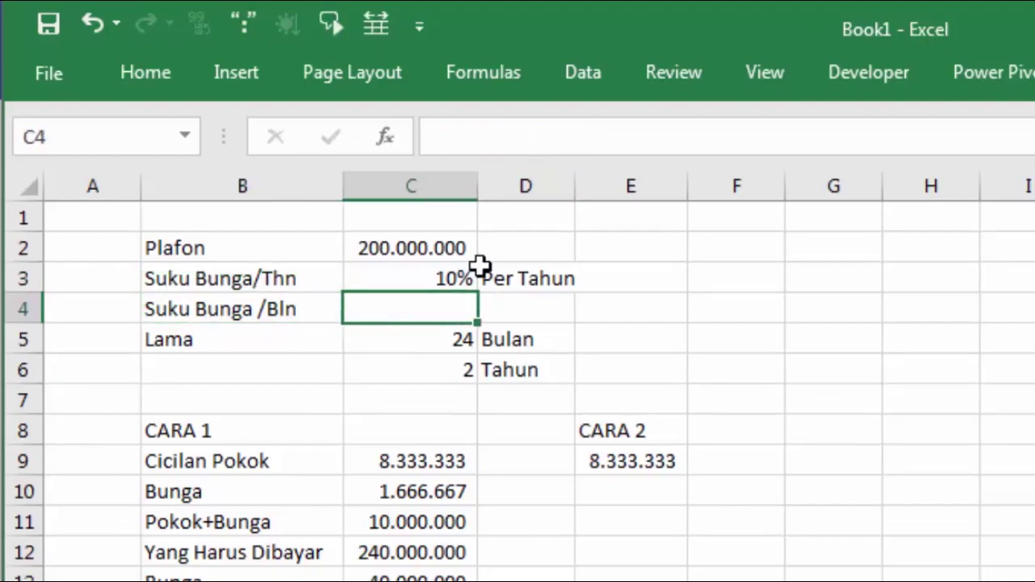
{"action": "type", "text": "="}
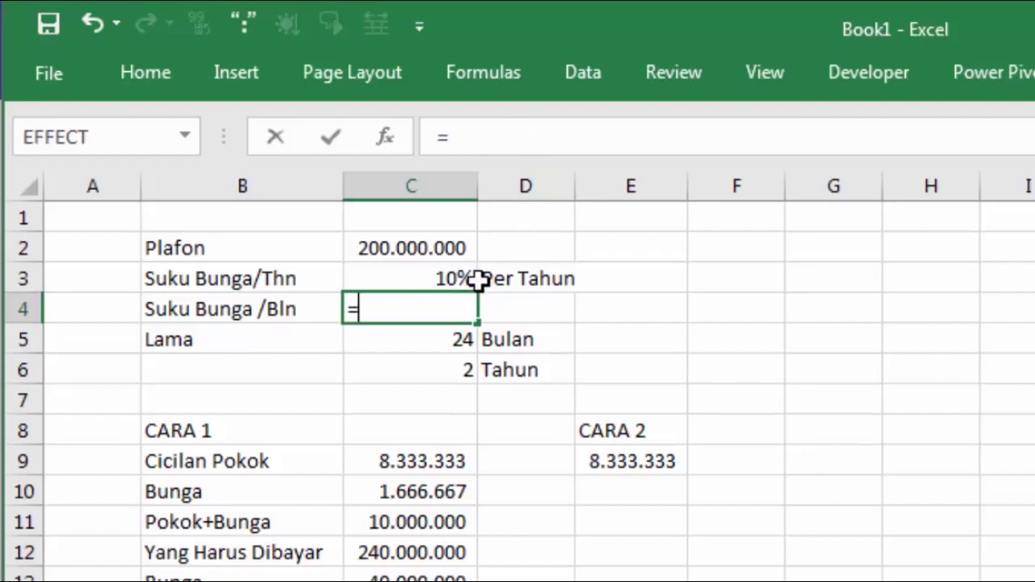
{"action": "left_click", "coordinate": [423, 280]}
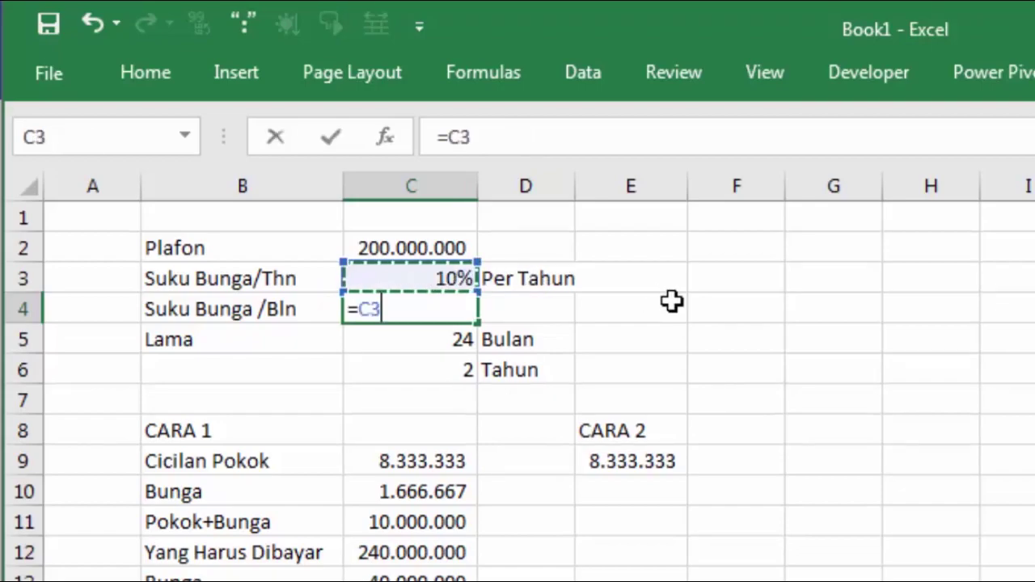
{"action": "type", "text": "/12"}
{"action": "key", "text": "Return"}
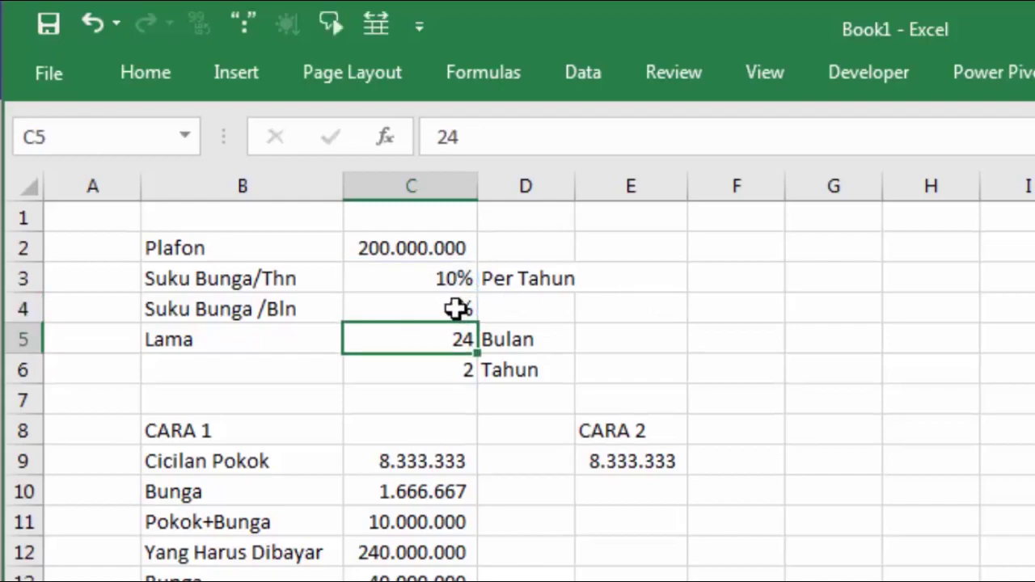
Format the monthly interest rate in C4 as a percentage with one decimal place.
{"action": "left_click", "coordinate": [456, 307]}
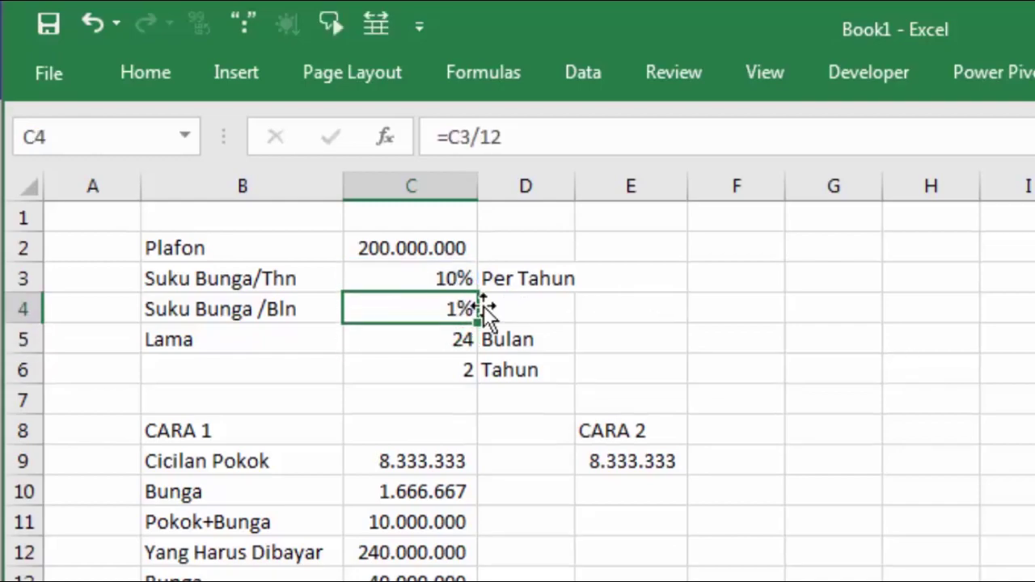
{"action": "left_click", "coordinate": [138, 75]}
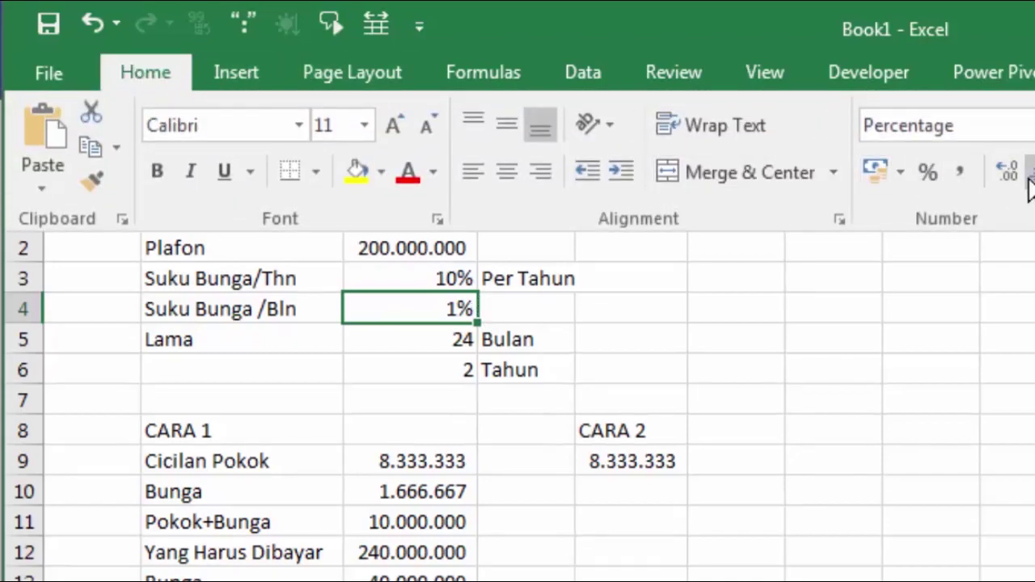
{"action": "left_click", "coordinate": [1001, 180]}
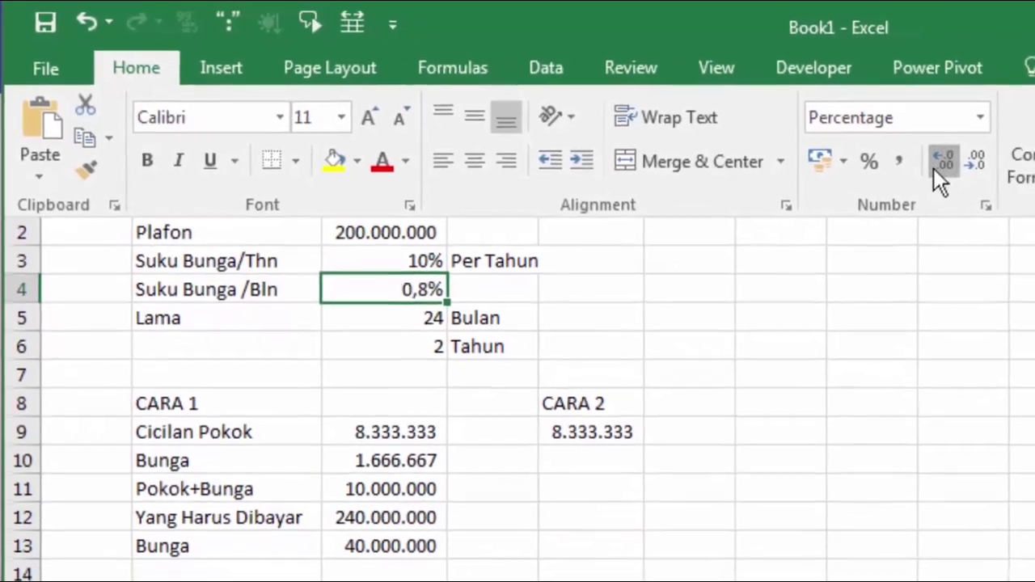
{"action": "left_click", "coordinate": [1002, 174]}
{"action": "left_click", "coordinate": [938, 163]}
{"action": "left_click", "coordinate": [920, 224]}
{"action": "left_click", "coordinate": [719, 309]}
Review the monthly rate formula in C4 against the annual rate in C3, and select the CARA 1 block B8:C13 for comparison.
{"action": "left_click", "coordinate": [415, 289]}
{"action": "left_click", "coordinate": [641, 294]}
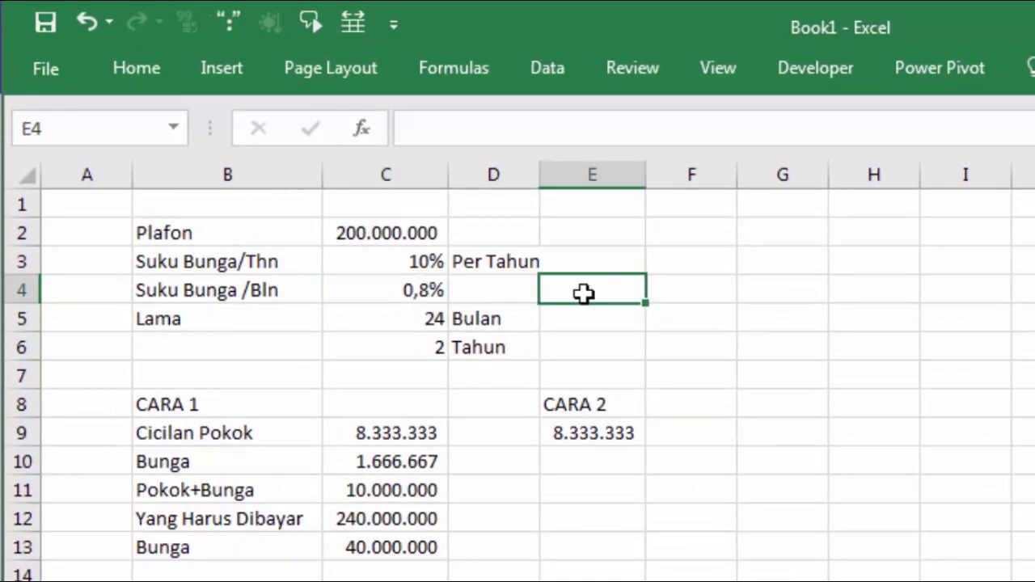
{"action": "left_click", "coordinate": [427, 292]}
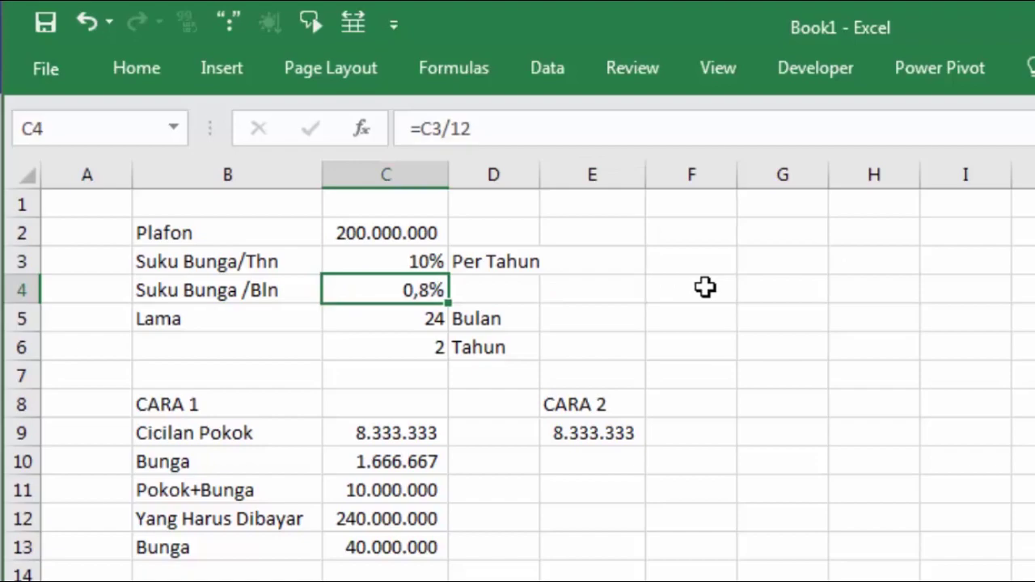
{"action": "left_click", "coordinate": [437, 261]}
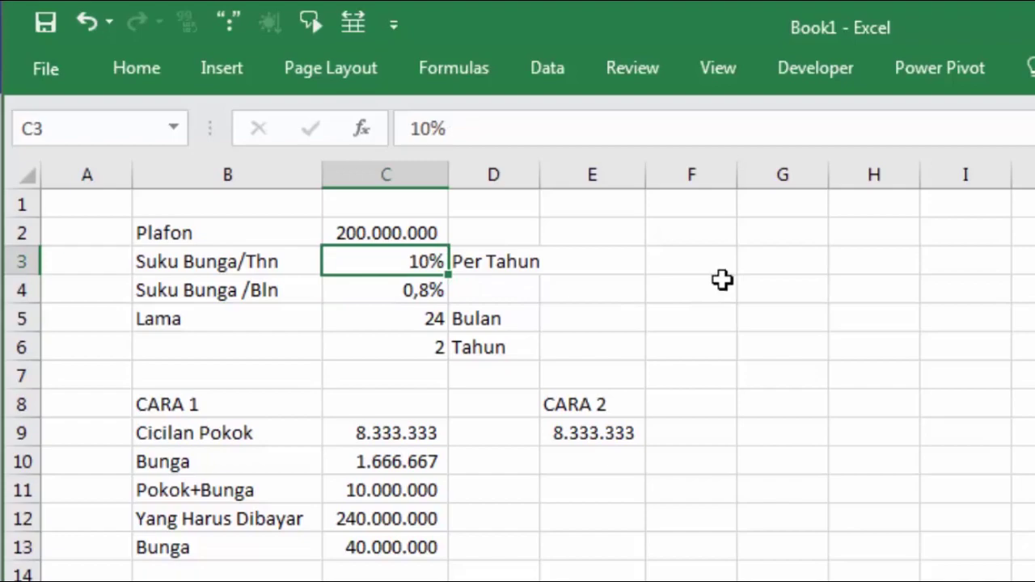
{"action": "left_click", "coordinate": [422, 291]}
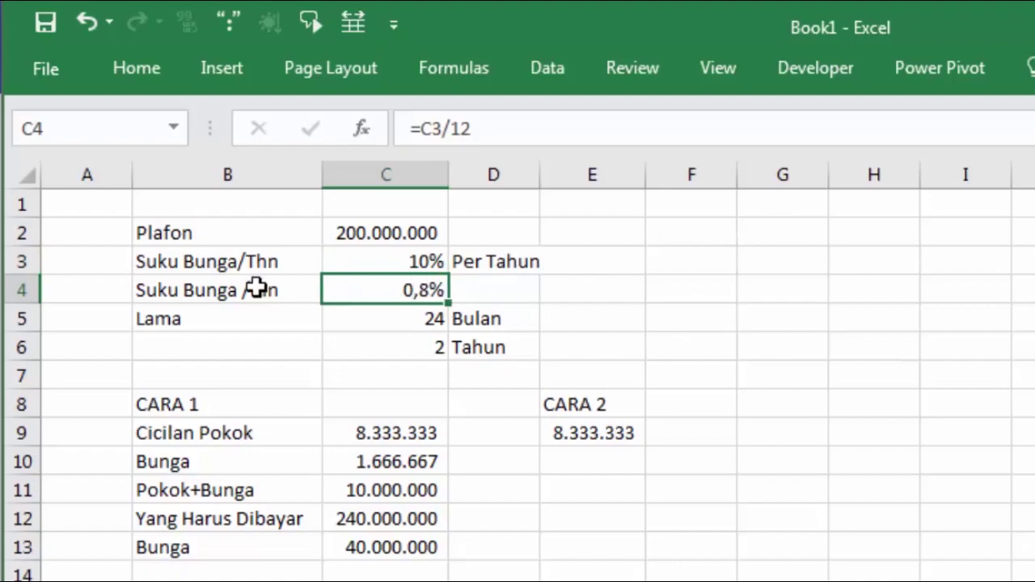
{"action": "left_click", "coordinate": [421, 258]}
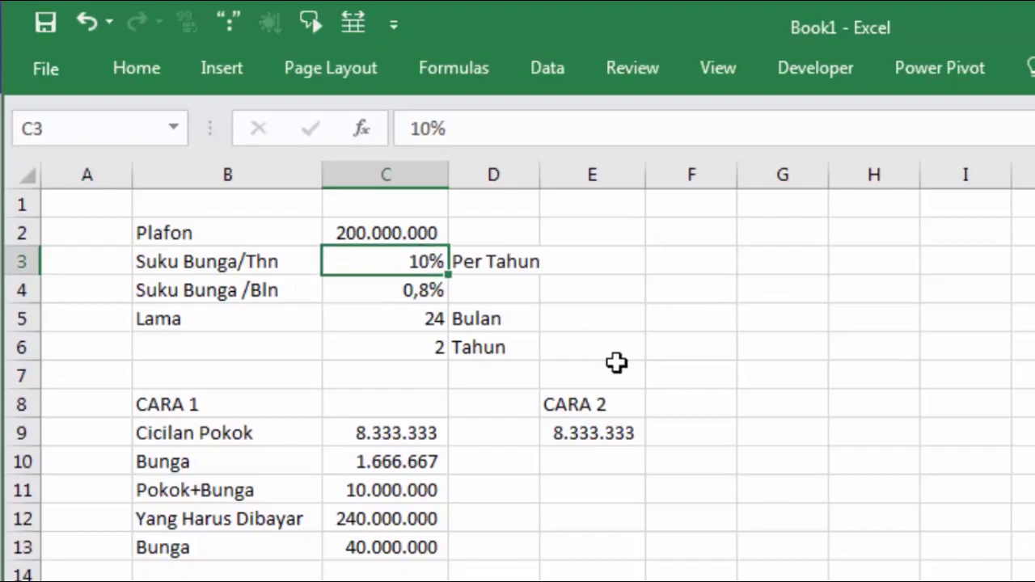
{"action": "left_click", "coordinate": [198, 404]}
{"action": "left_click_drag", "start_coordinate": [198, 405], "coordinate": [361, 540]}
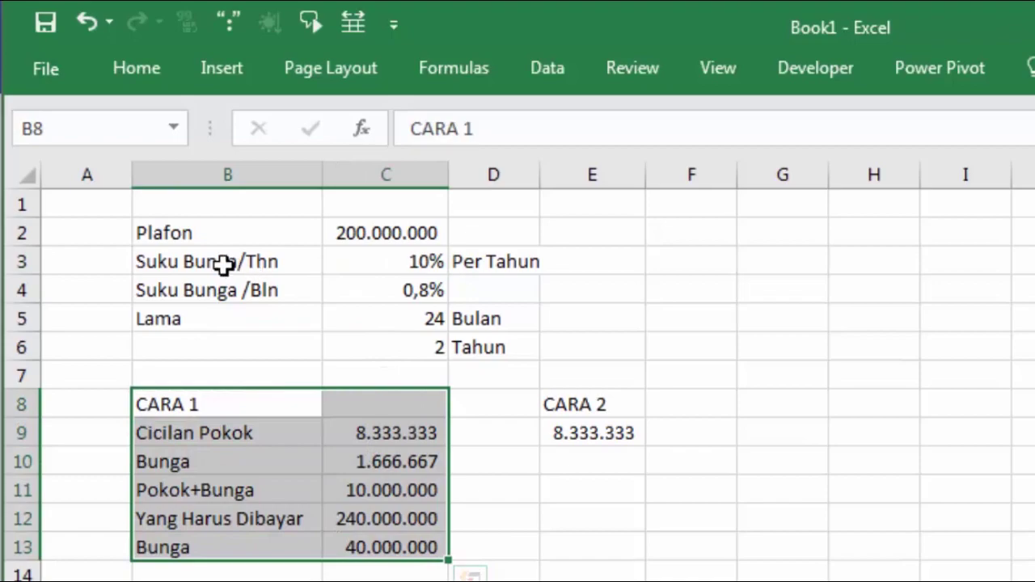
{"action": "left_click", "coordinate": [226, 265]}
{"action": "left_click", "coordinate": [388, 257]}
{"action": "left_click_drag", "start_coordinate": [258, 404], "coordinate": [380, 570]}
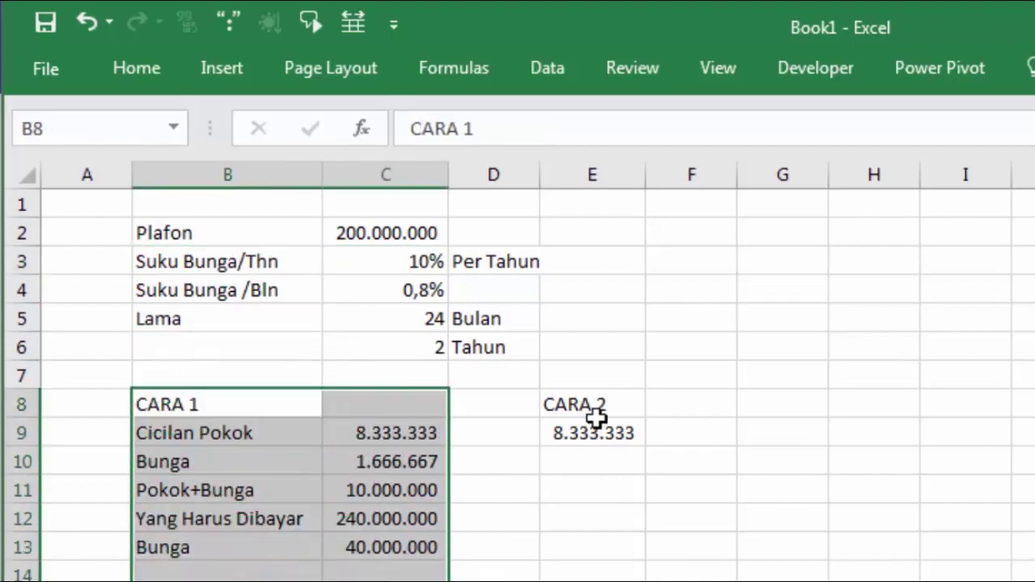
{"action": "left_click_drag", "start_coordinate": [585, 408], "coordinate": [665, 559]}
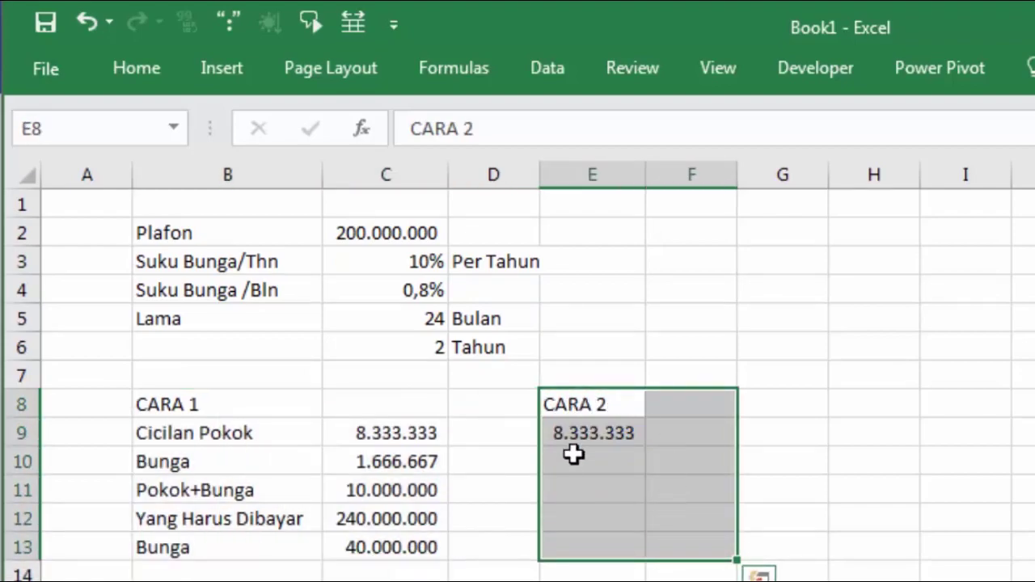
Calculate the CARA 2 monthly interest in E10 with the formula =IPMT(C4;1;C5;C2).
{"action": "left_click", "coordinate": [574, 454]}
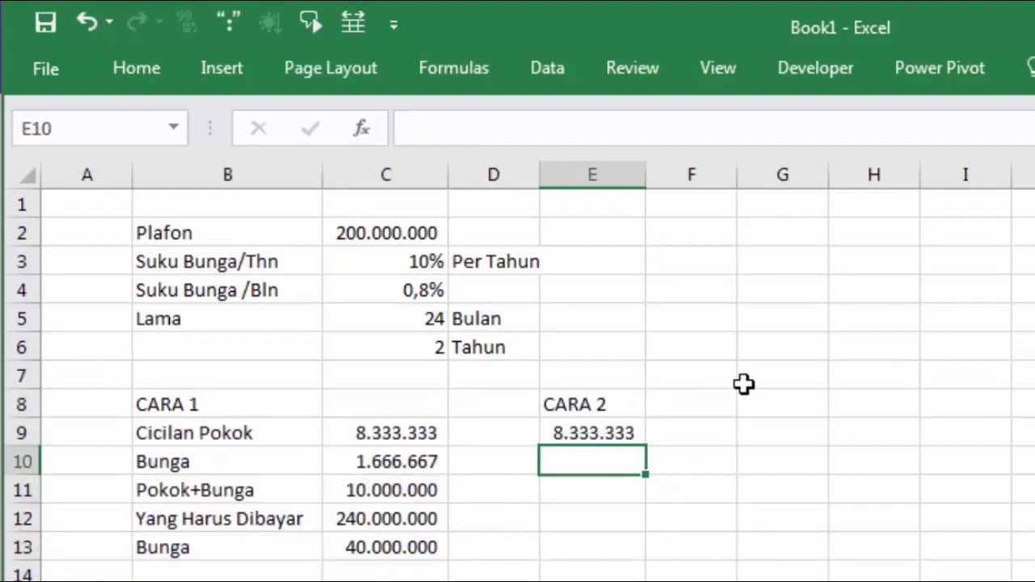
{"action": "type", "text": "="}
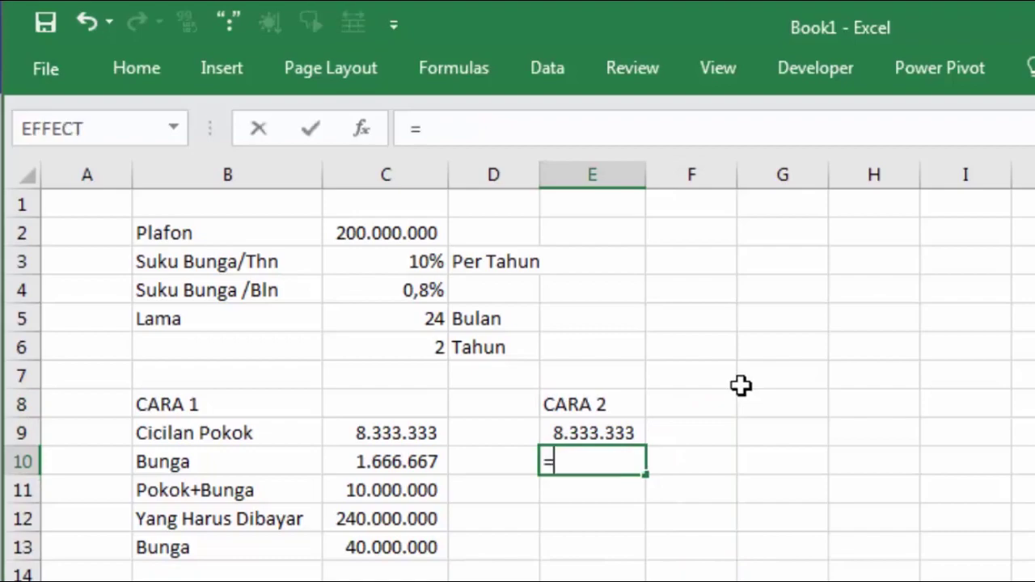
{"action": "type", "text": "ip"}
{"action": "key", "text": "Tab"}
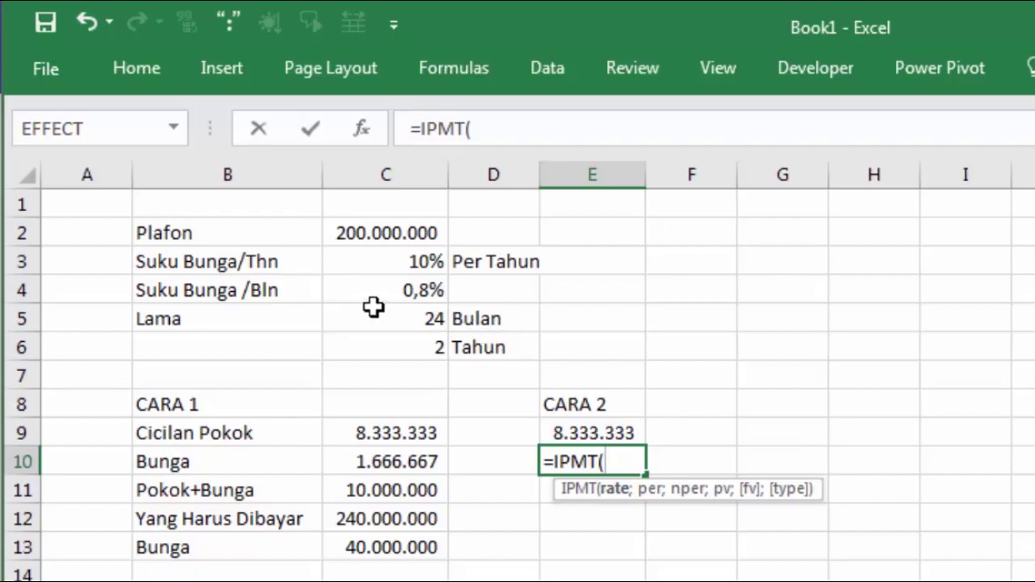
{"action": "left_click", "coordinate": [393, 289]}
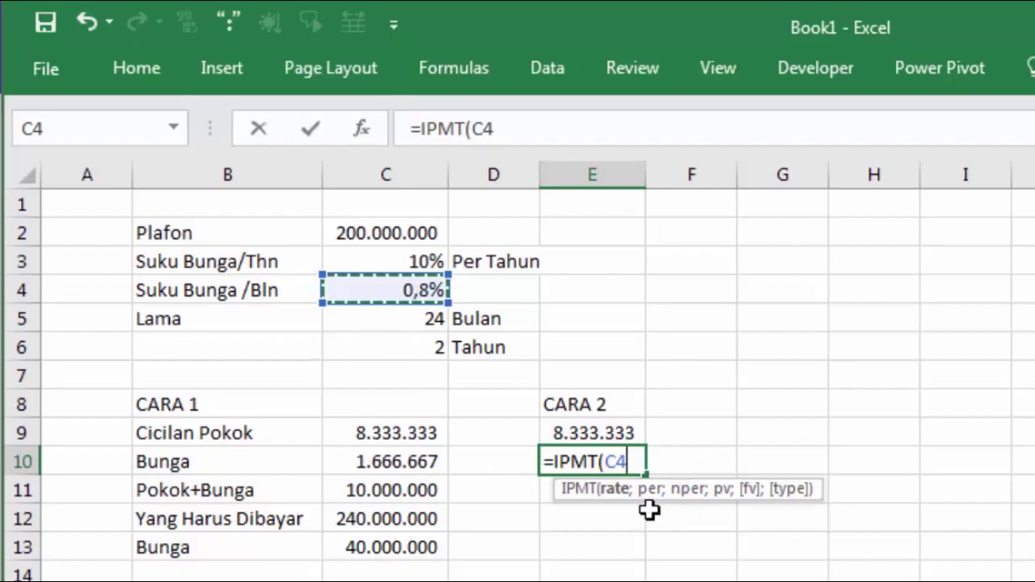
{"action": "type", "text": ";1"}
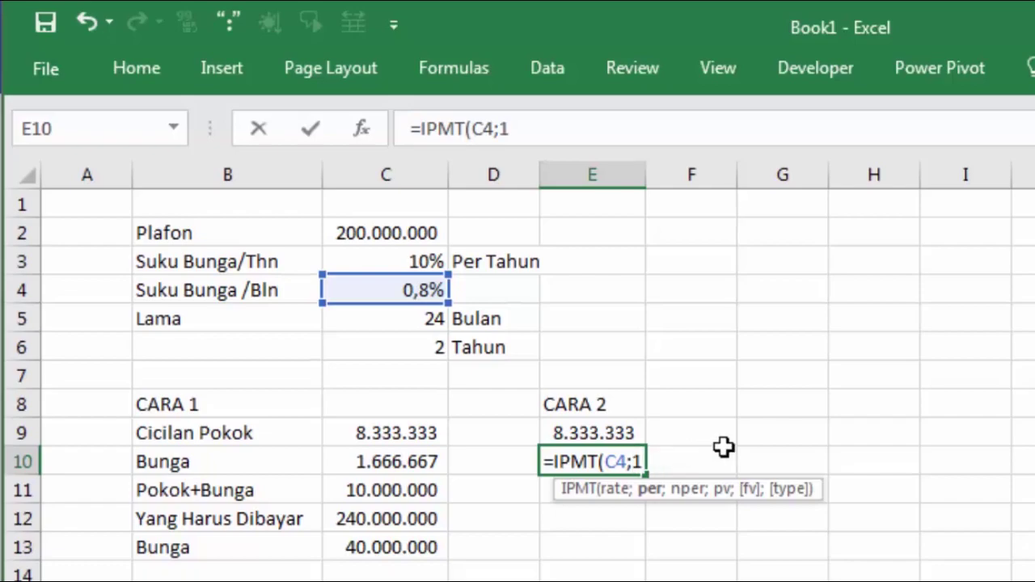
{"action": "type", "text": ";"}
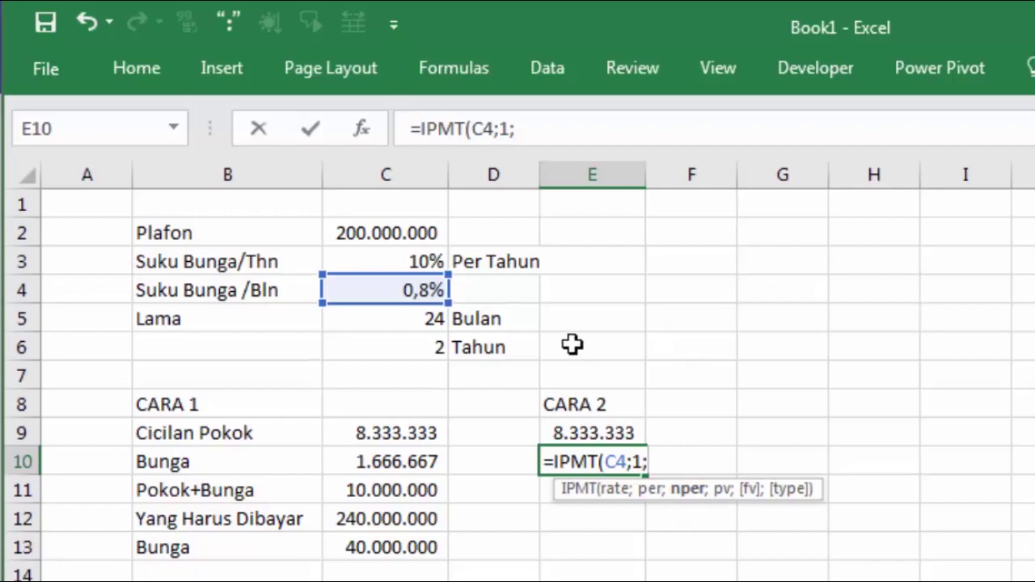
{"action": "left_click", "coordinate": [419, 323]}
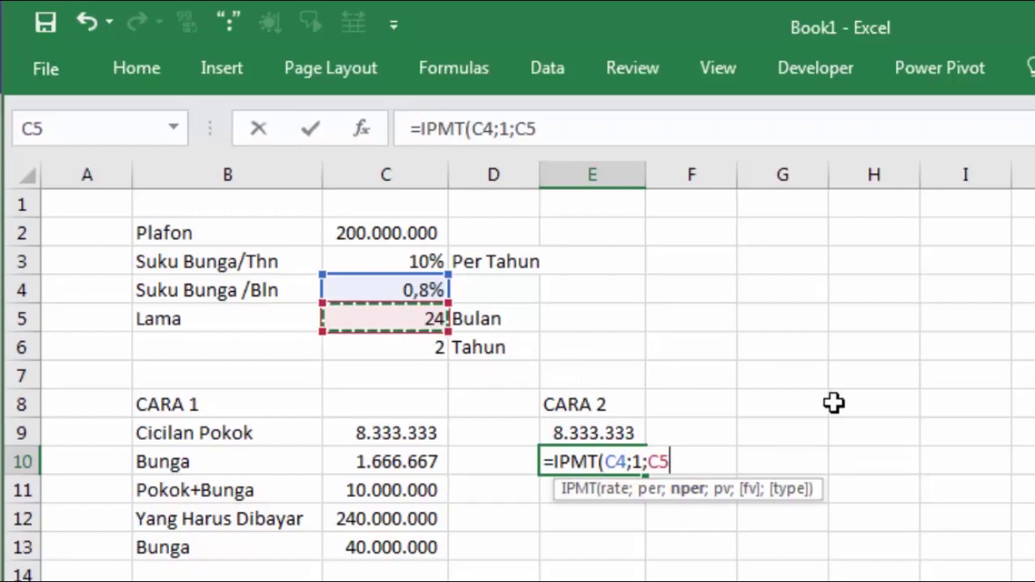
{"action": "type", "text": ";"}
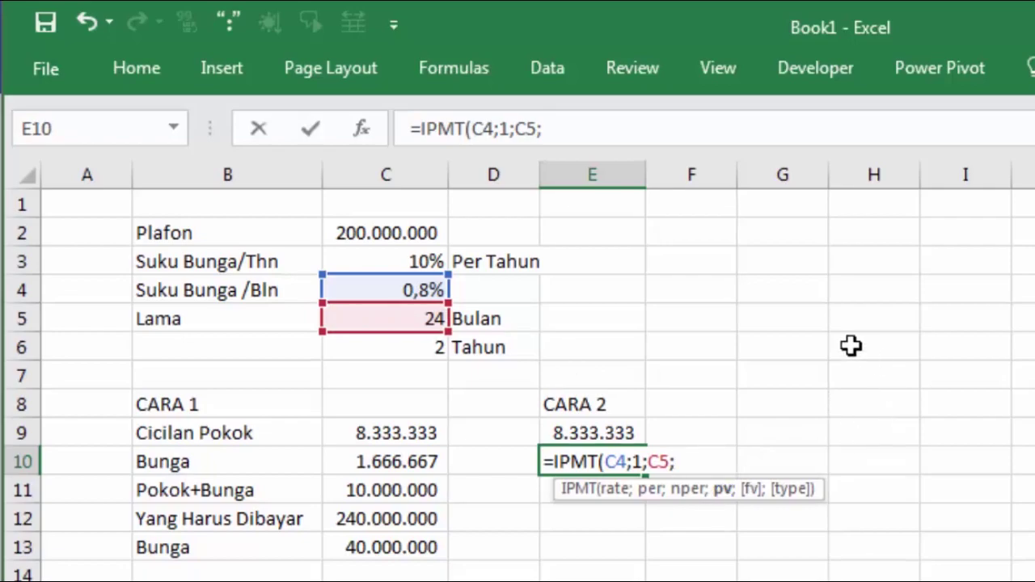
{"action": "left_click", "coordinate": [390, 234]}
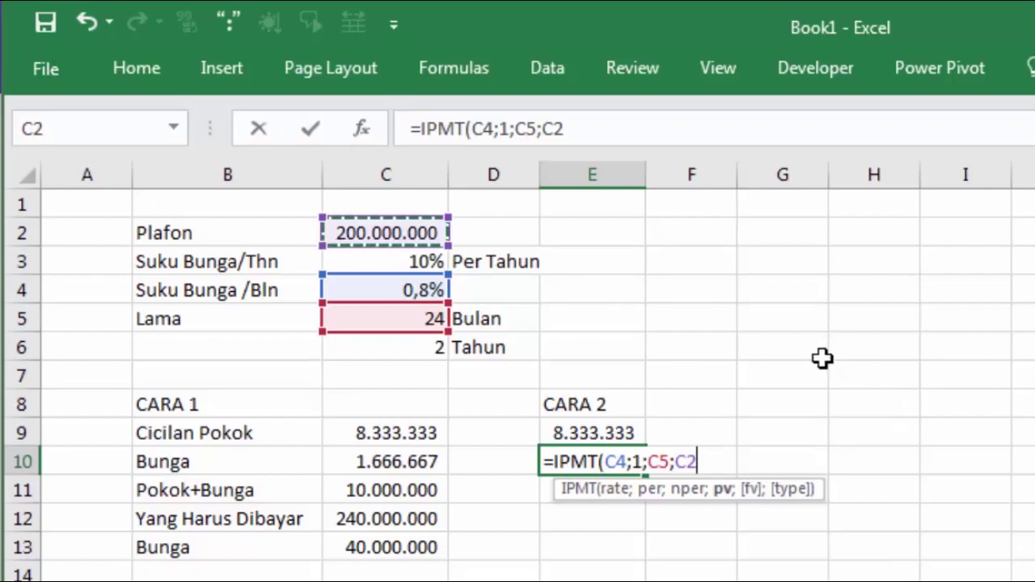
{"action": "key", "text": "Return"}
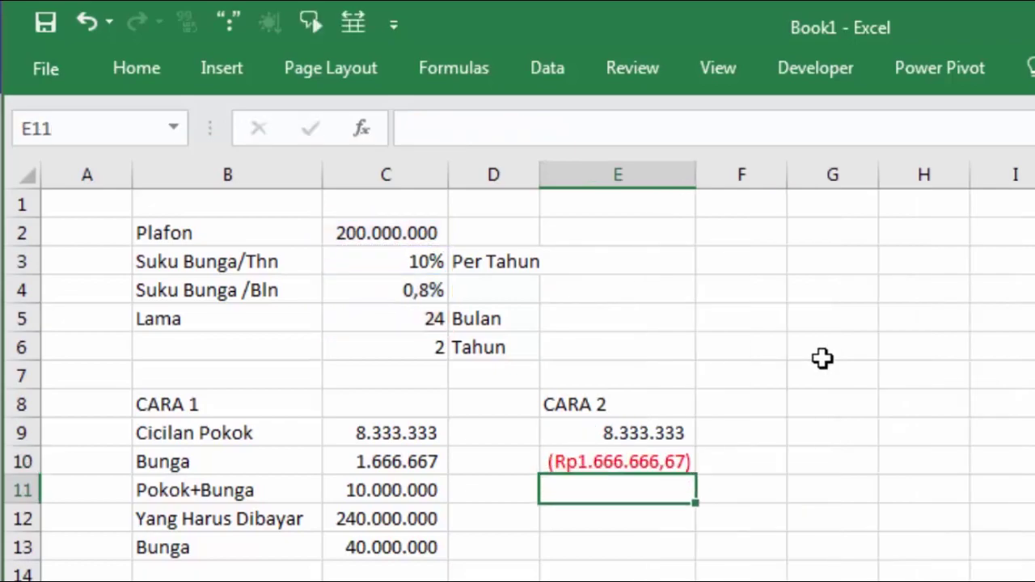
Wrap the interest formula in E10 in ABS so it reads =ABS(IPMT(C4;1;C5;C2)).
{"action": "left_click", "coordinate": [665, 449]}
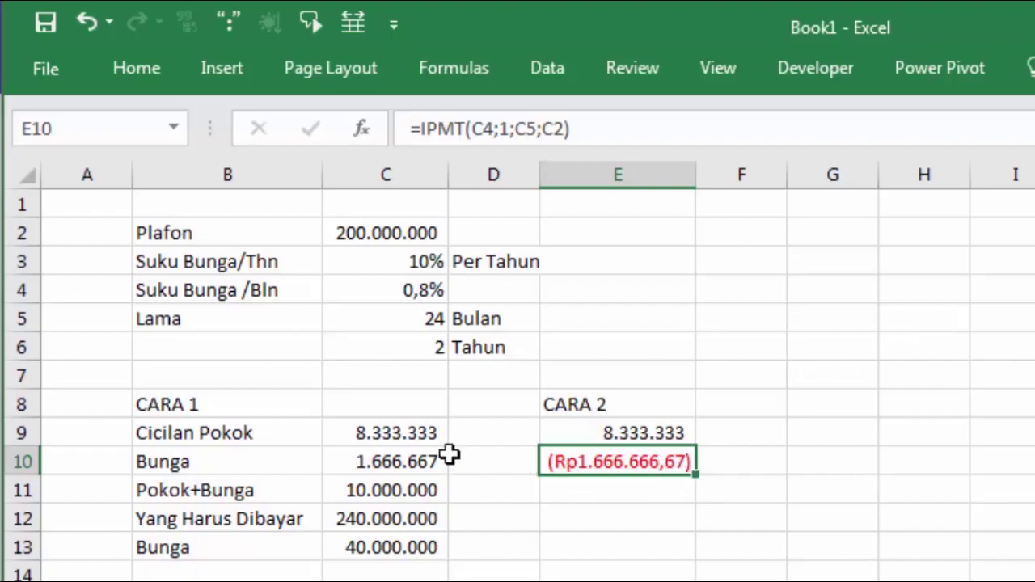
{"action": "left_click", "coordinate": [405, 452]}
{"action": "left_click", "coordinate": [633, 476]}
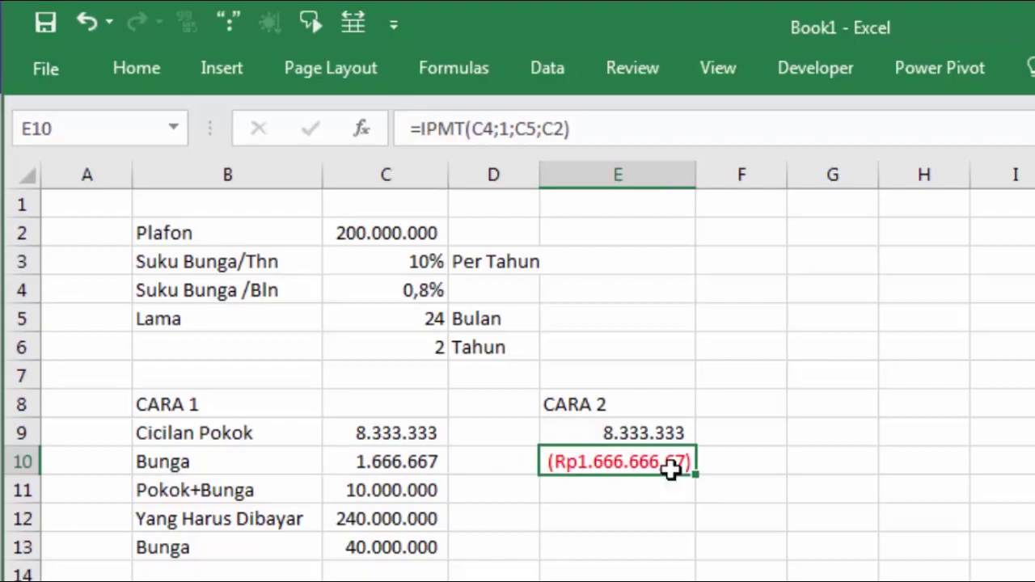
{"action": "left_click", "coordinate": [404, 457]}
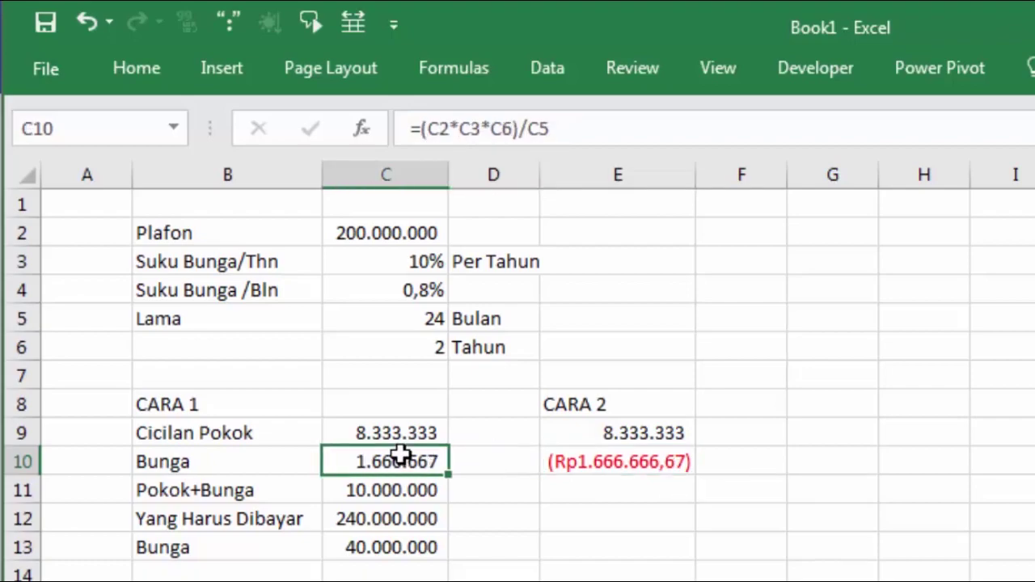
{"action": "left_click", "coordinate": [566, 465]}
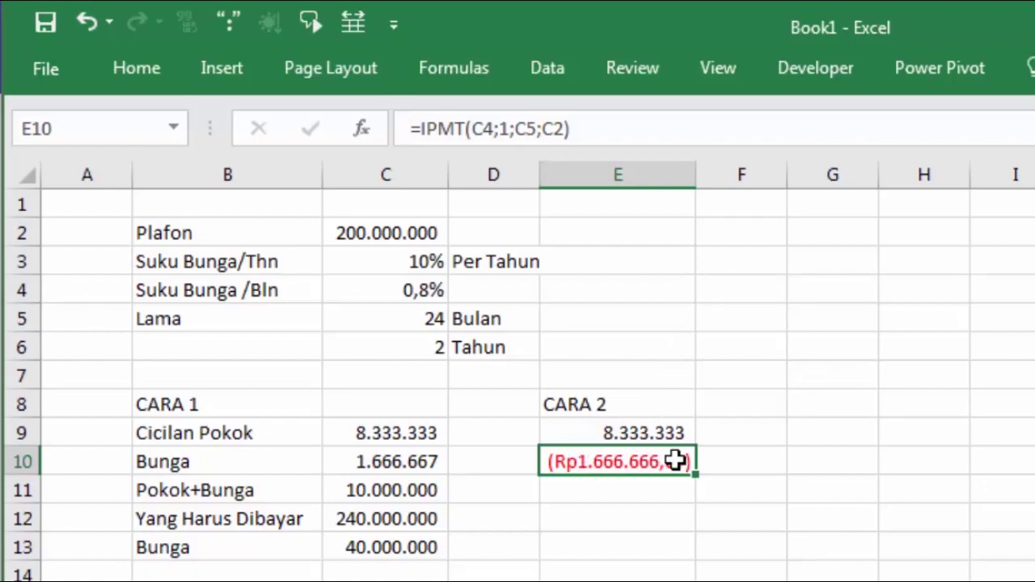
{"action": "double_click", "coordinate": [627, 462]}
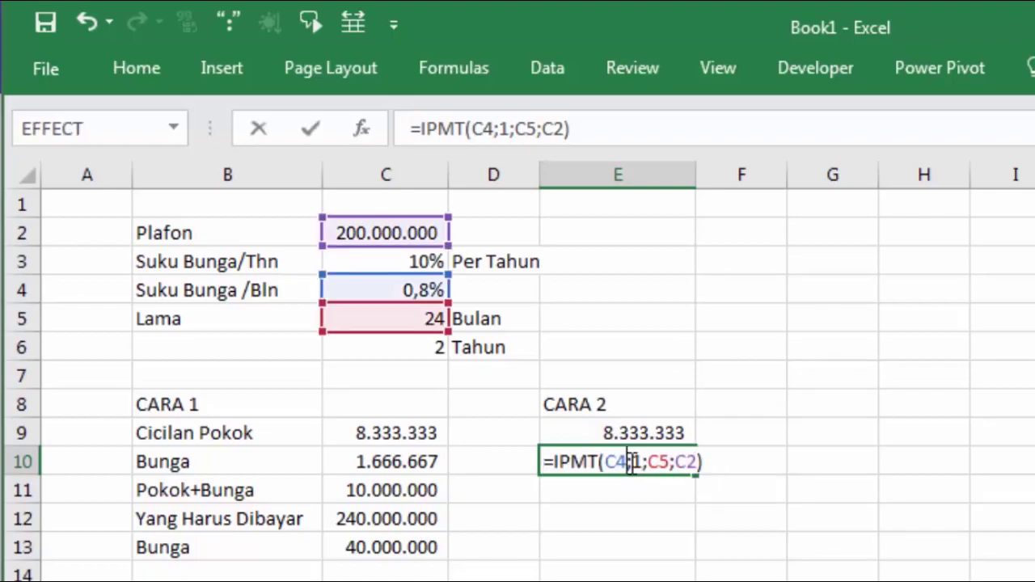
{"action": "left_click", "coordinate": [548, 462]}
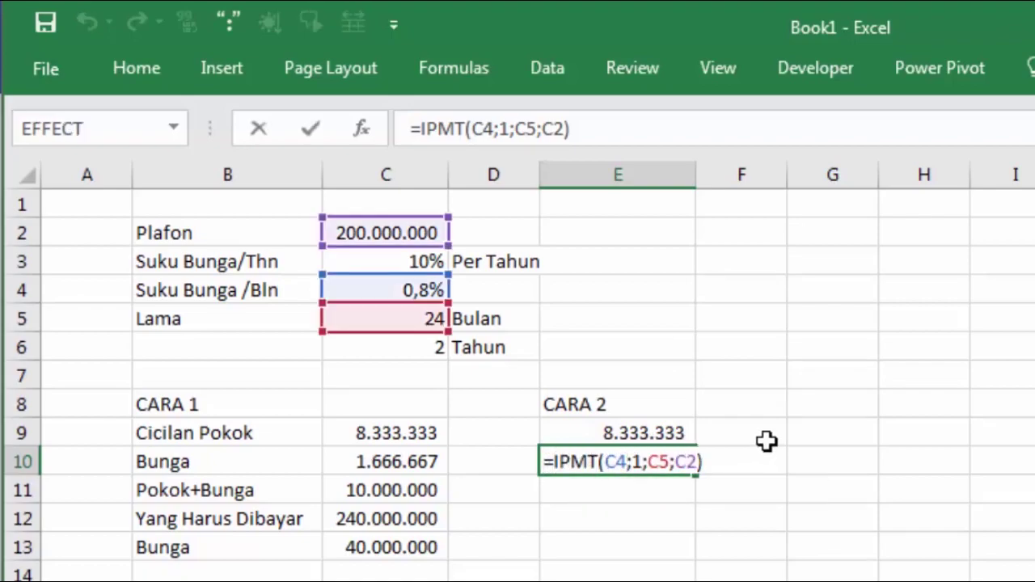
{"action": "type", "text": "ab"}
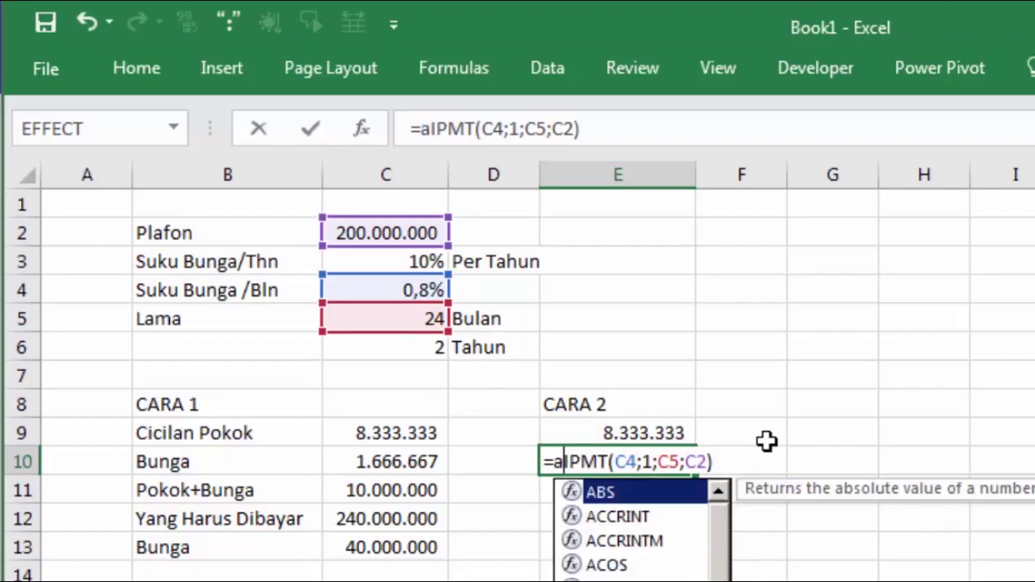
{"action": "key", "text": "Tab"}
{"action": "key", "text": "Return"}
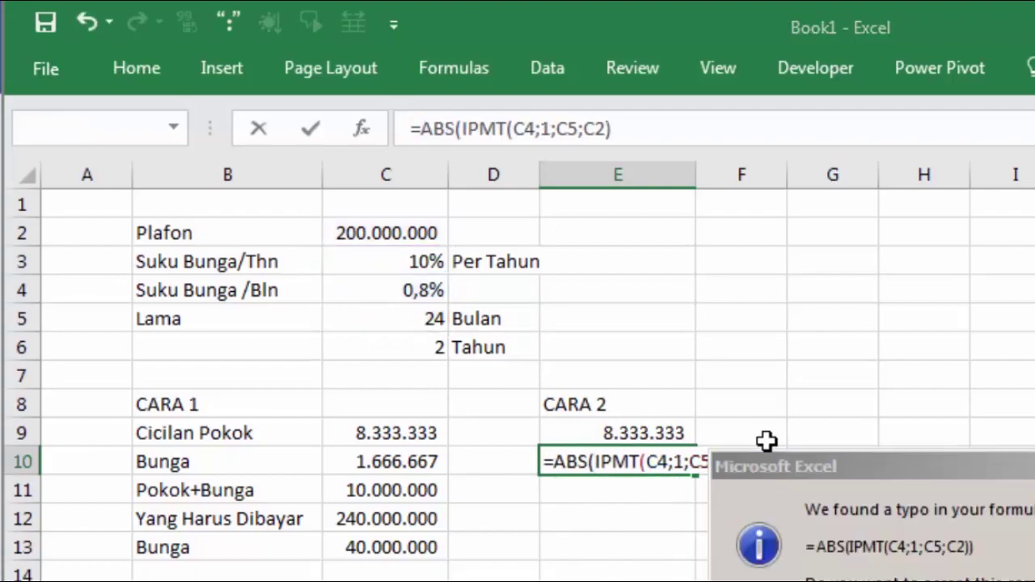
{"action": "key", "text": "Return"}
Format the CARA 2 interest in E10 as Currency with 0 decimal places and no symbol.
{"action": "left_click", "coordinate": [672, 455]}
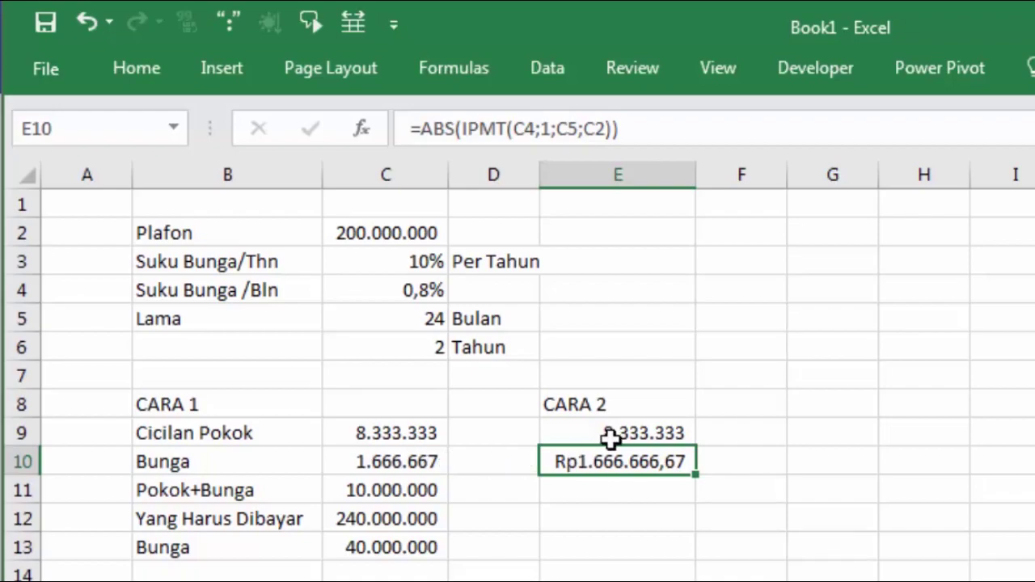
{"action": "right_click", "coordinate": [598, 462]}
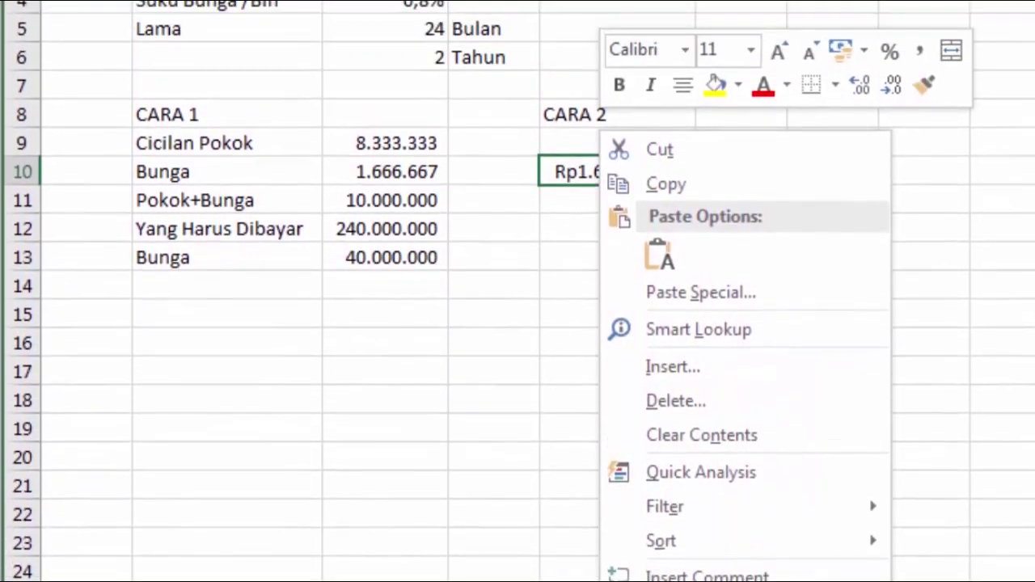
{"action": "left_click", "coordinate": [711, 581]}
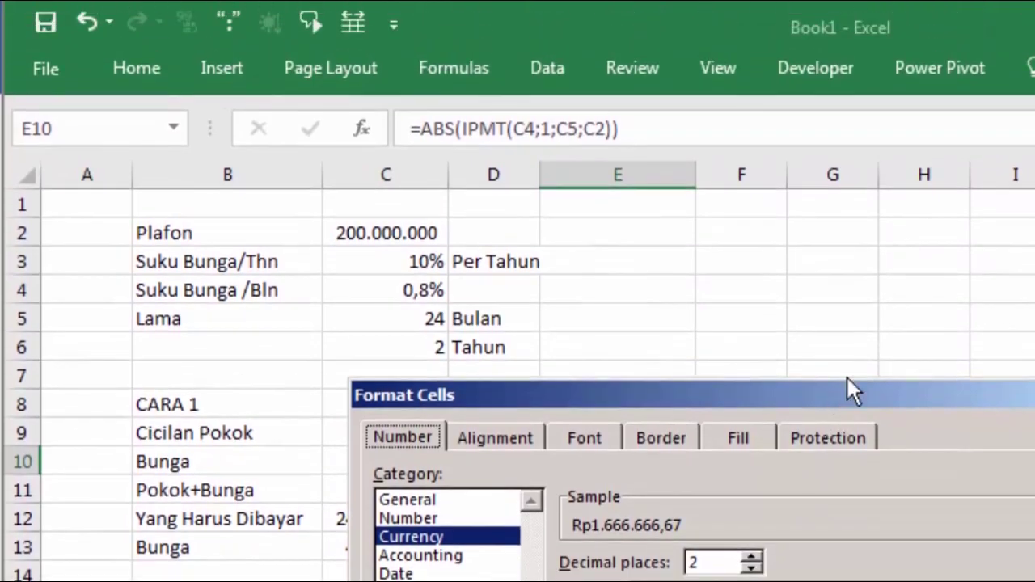
{"action": "left_click_drag", "start_coordinate": [847, 382], "coordinate": [1034, 120]}
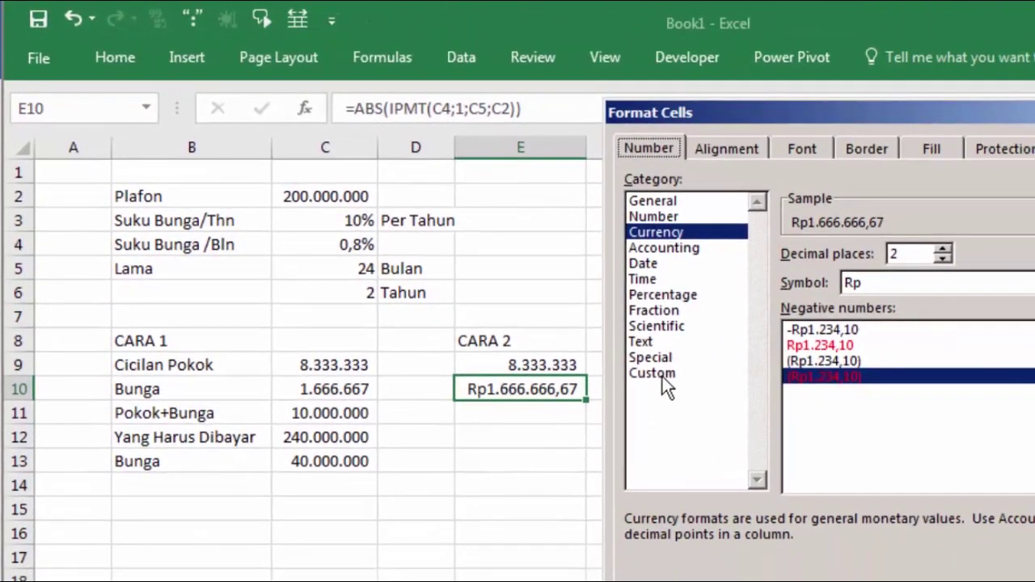
{"action": "left_click", "coordinate": [949, 260]}
{"action": "left_click", "coordinate": [948, 259]}
{"action": "left_click", "coordinate": [879, 284]}
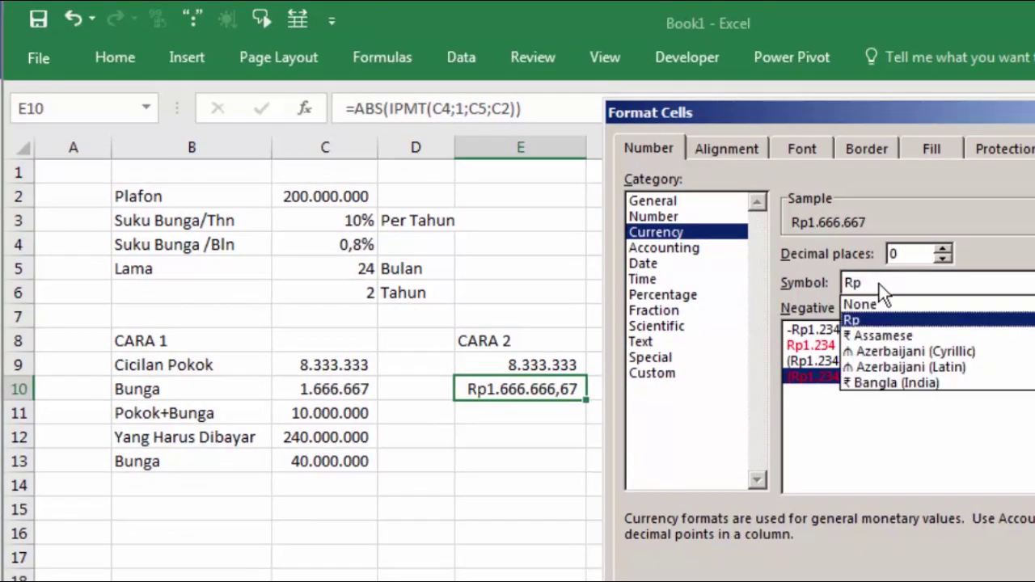
{"action": "left_click", "coordinate": [878, 304]}
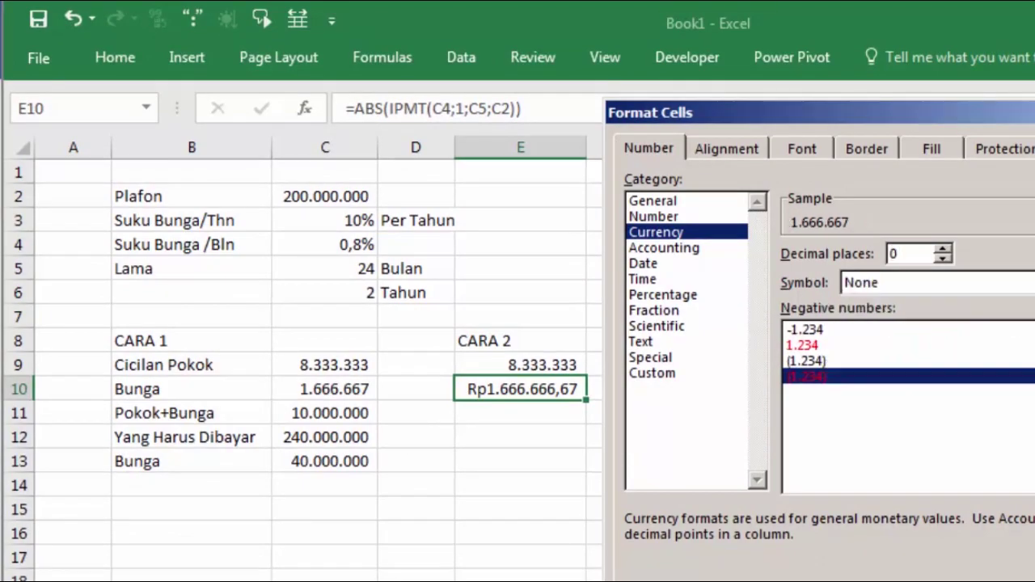
{"action": "key", "text": "Return"}
Compare the CARA 1 interest formula in C10 with the CARA 2 formula in E10.
{"action": "left_click", "coordinate": [774, 439]}
{"action": "left_click", "coordinate": [349, 389]}
{"action": "left_click", "coordinate": [554, 436]}
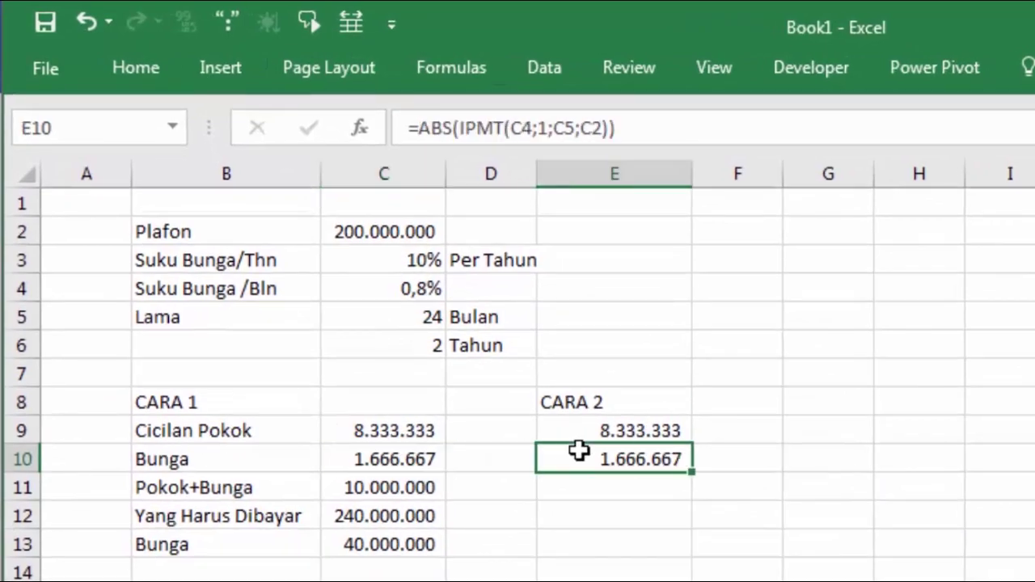
{"action": "left_click", "coordinate": [404, 436]}
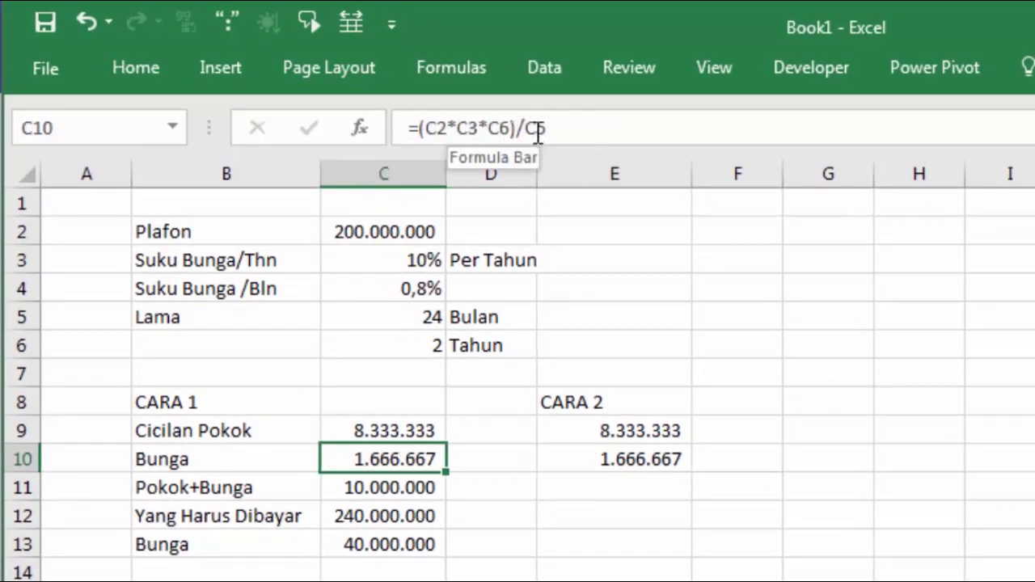
{"action": "left_click", "coordinate": [576, 453]}
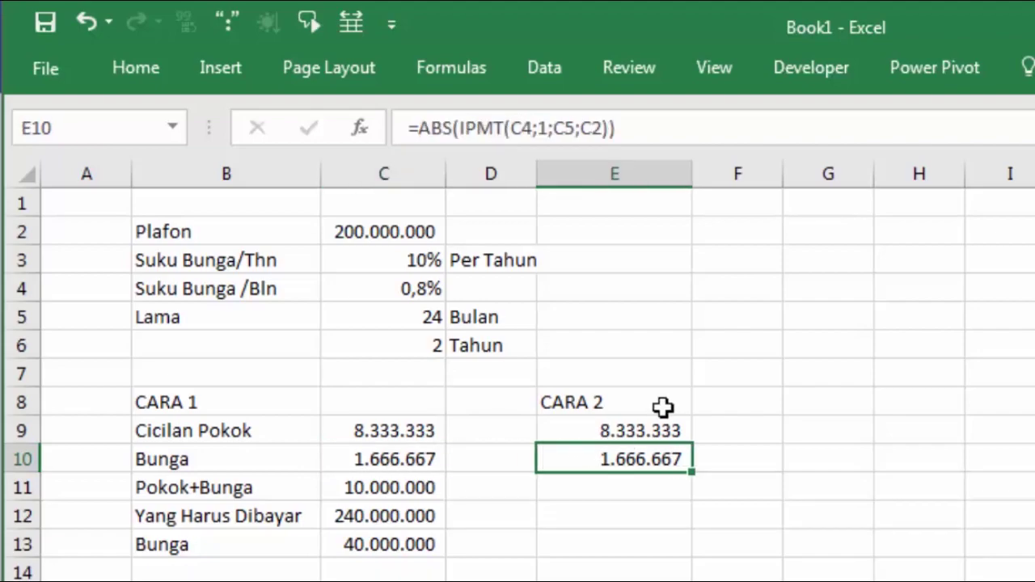
{"action": "left_click", "coordinate": [752, 440]}
{"action": "left_click", "coordinate": [647, 459]}
{"action": "left_click", "coordinate": [368, 462]}
{"action": "left_click", "coordinate": [577, 457]}
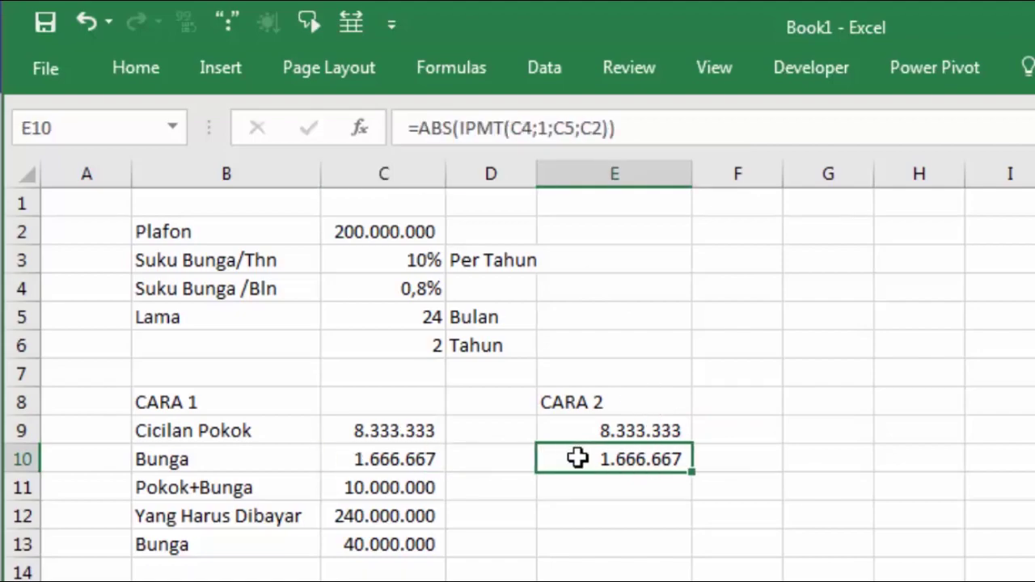
{"action": "left_click", "coordinate": [400, 453]}
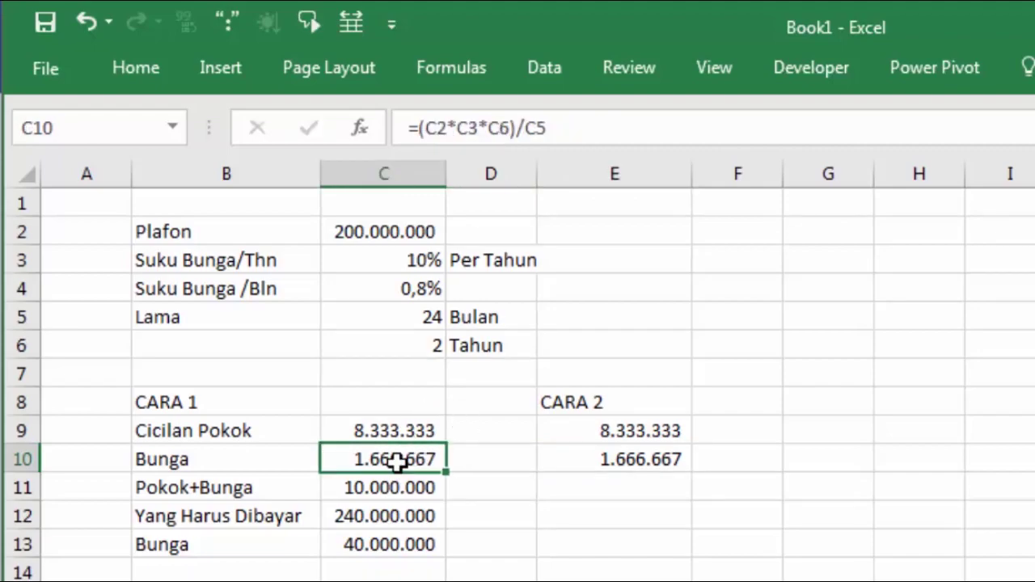
{"action": "left_click", "coordinate": [630, 454]}
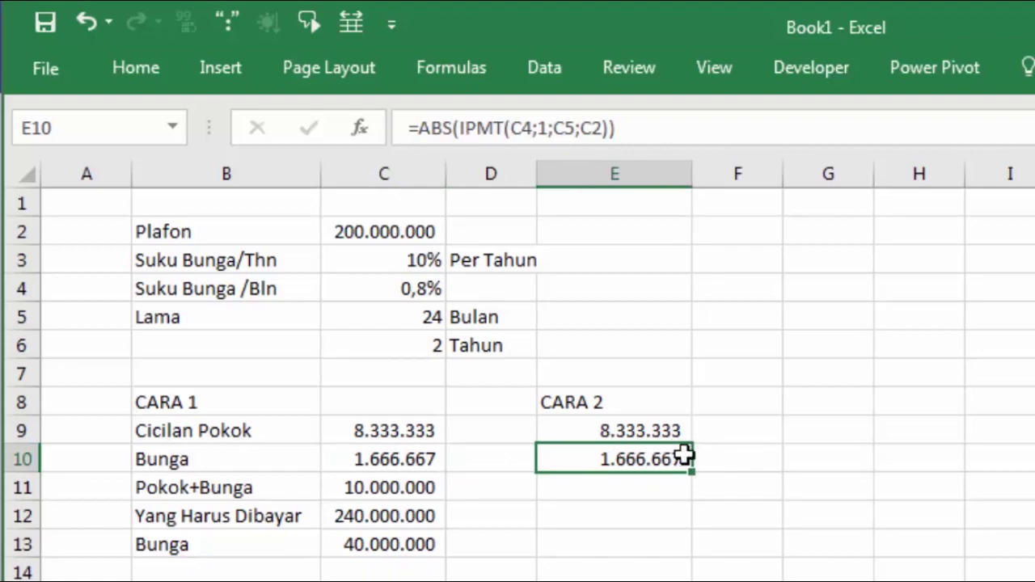
{"action": "left_click", "coordinate": [765, 465]}
Total the CARA 2 principal and interest in E11 with the formula =SUM(E9:E10).
{"action": "left_click", "coordinate": [640, 485]}
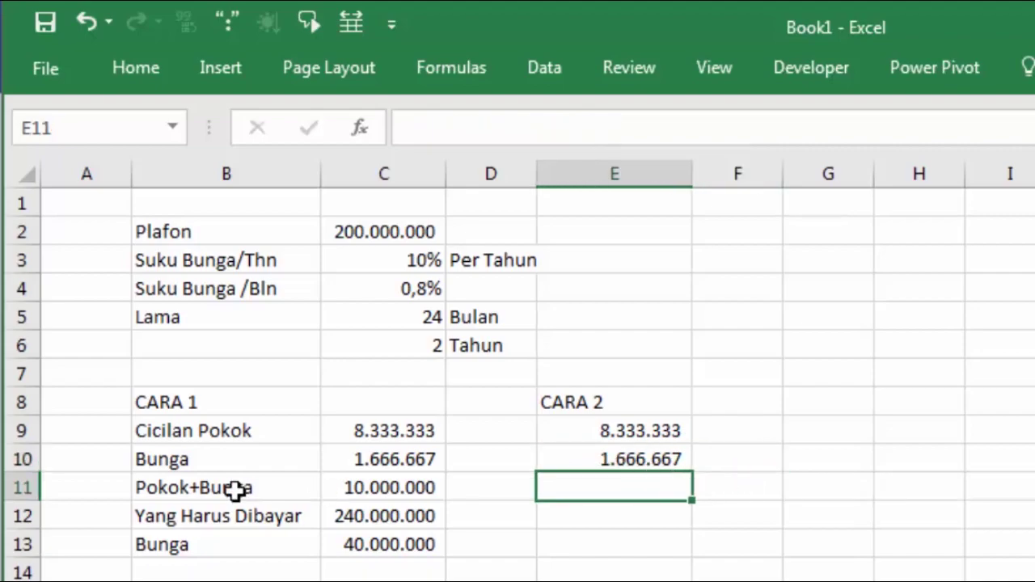
{"action": "type", "text": "=sum"}
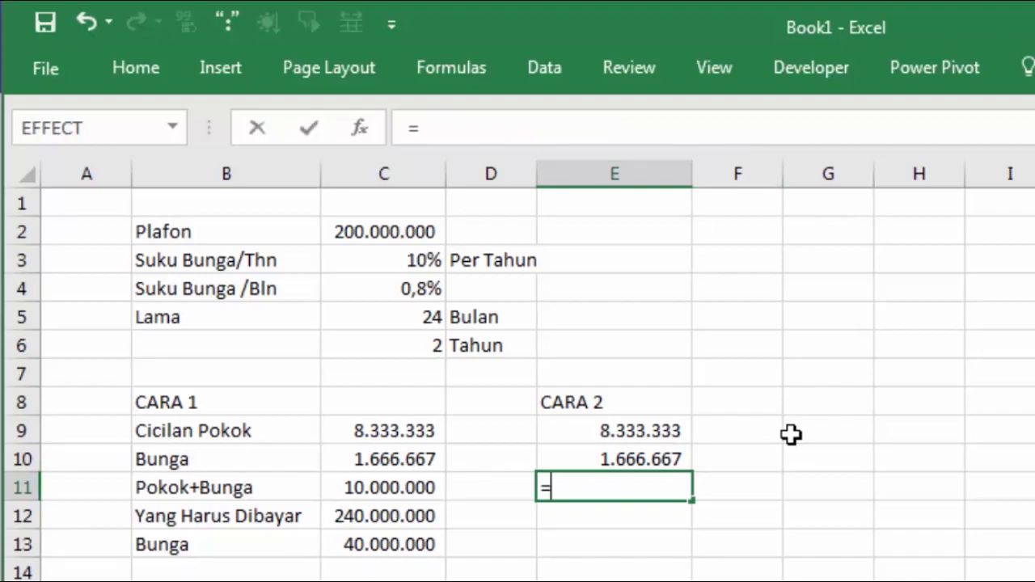
{"action": "key", "text": "Tab"}
{"action": "key", "text": "Up"}
{"action": "key", "text": "shift+Up"}
{"action": "key", "text": "Return"}
{"action": "left_click", "coordinate": [657, 492]}
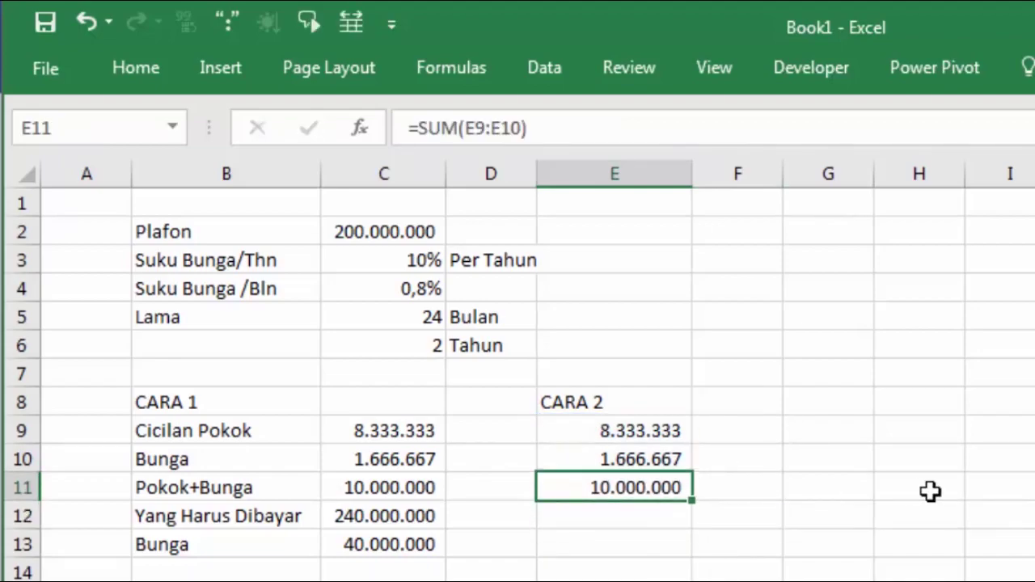
Calculate the CARA 2 total amount to be paid in E12 with the formula =E11*C5, following the CARA 1 calculation.
{"action": "left_click", "coordinate": [407, 481]}
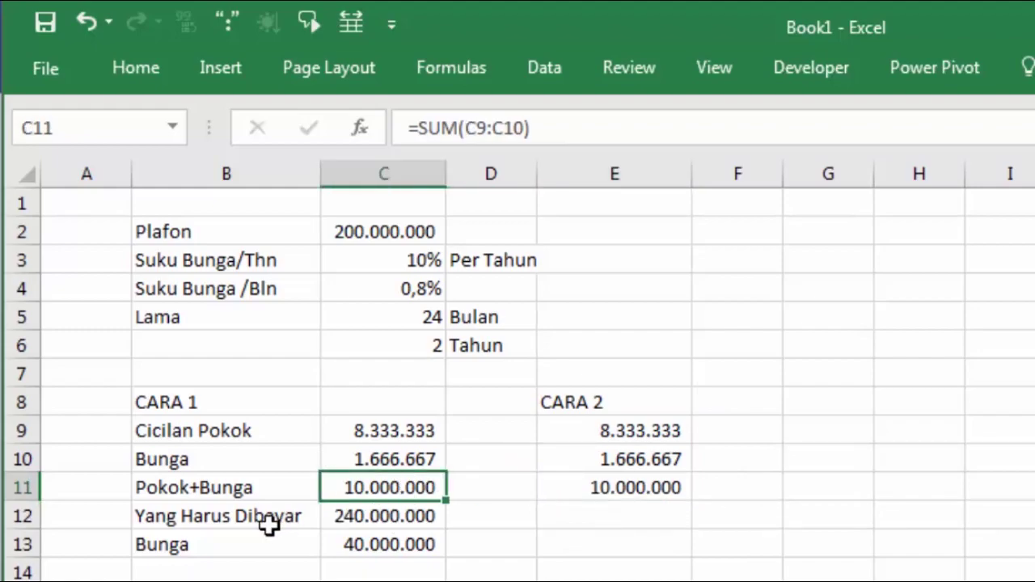
{"action": "left_click", "coordinate": [360, 521]}
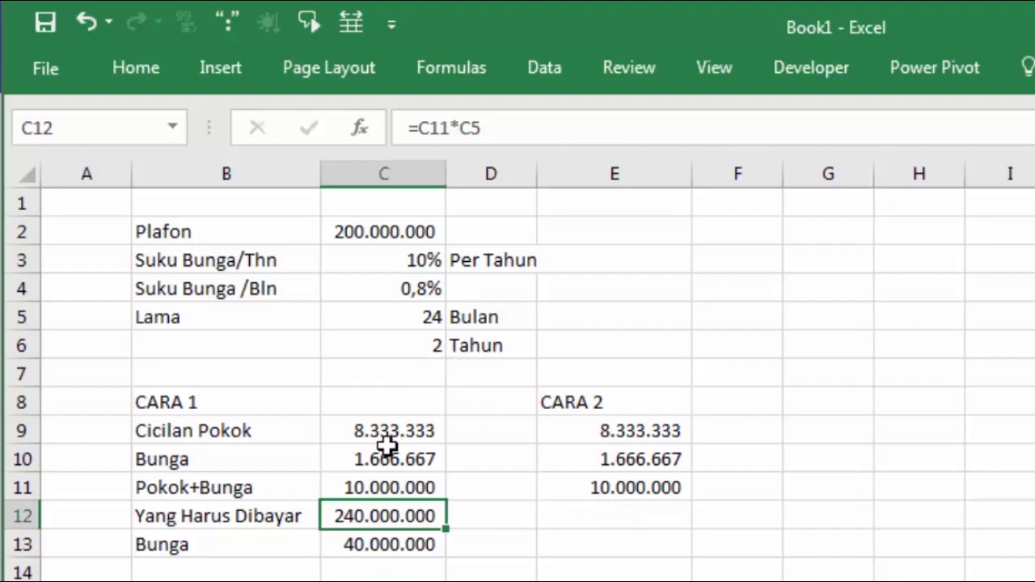
{"action": "left_click", "coordinate": [394, 486]}
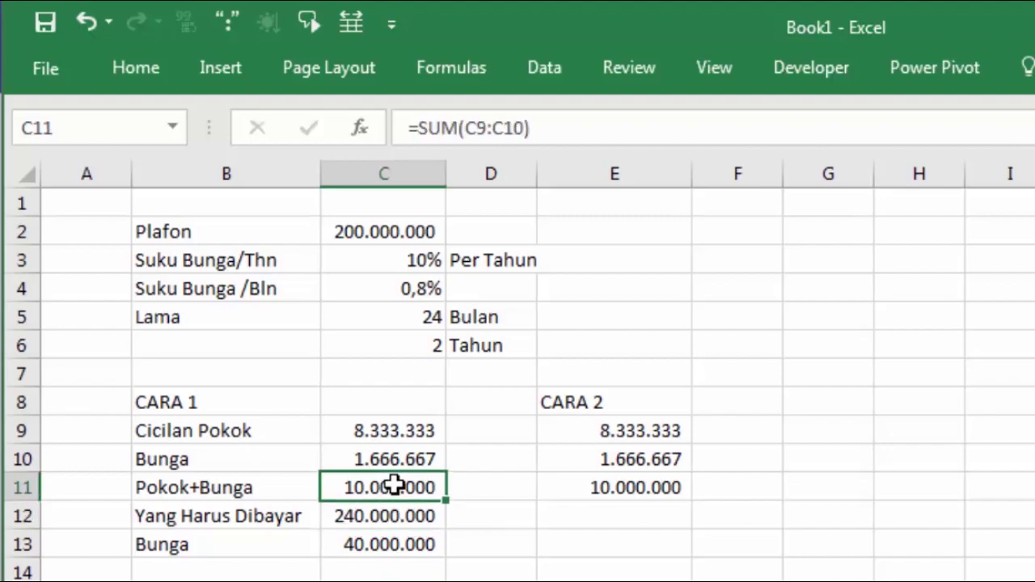
{"action": "left_click", "coordinate": [621, 518]}
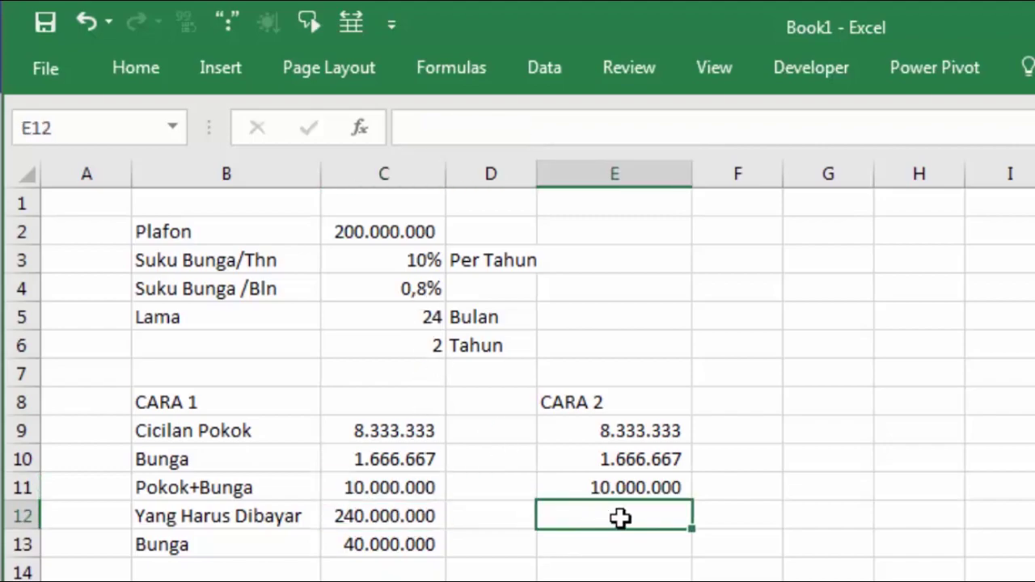
{"action": "type", "text": "="}
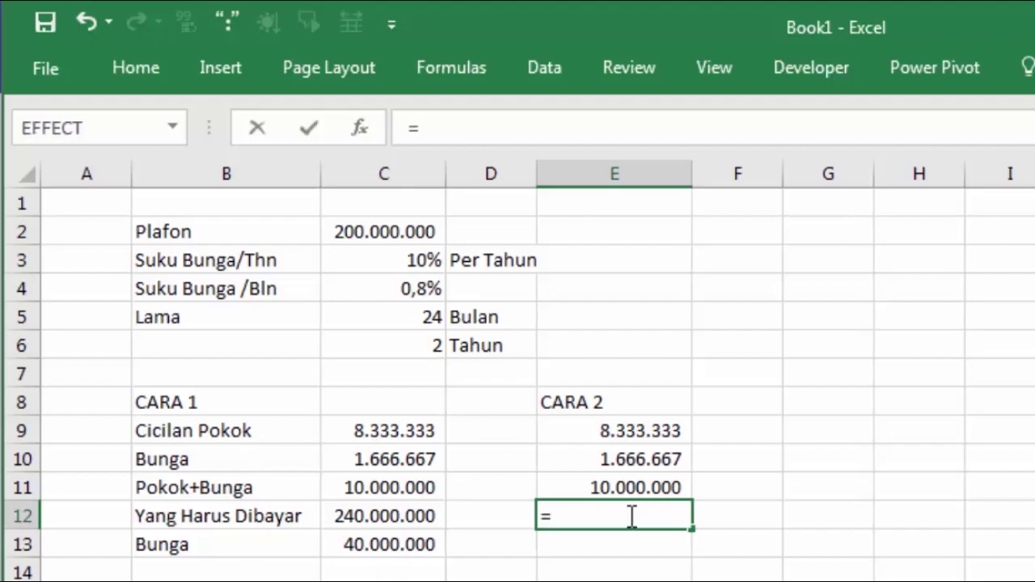
{"action": "left_click", "coordinate": [636, 485]}
{"action": "type", "text": "*"}
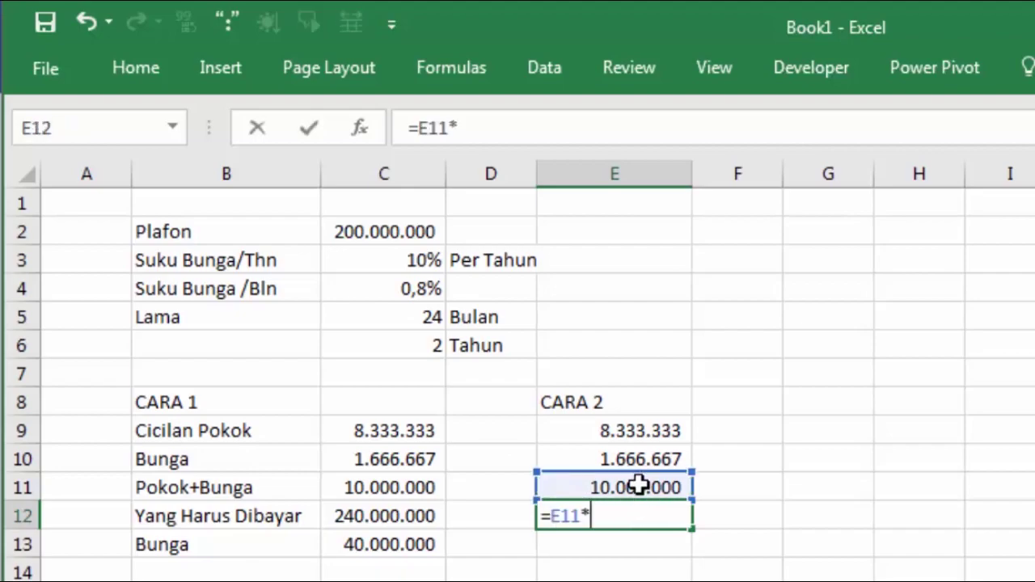
{"action": "left_click", "coordinate": [411, 324]}
{"action": "key", "text": "Return"}
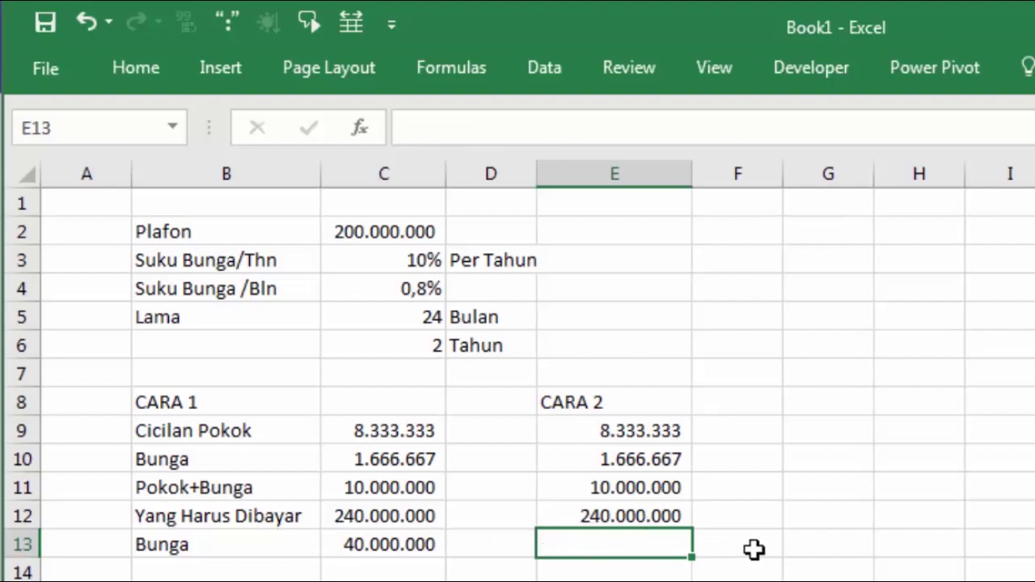
Calculate the CARA 2 total interest in E13 with the formula =E12-C2.
{"action": "type", "text": "="}
{"action": "left_click", "coordinate": [668, 515]}
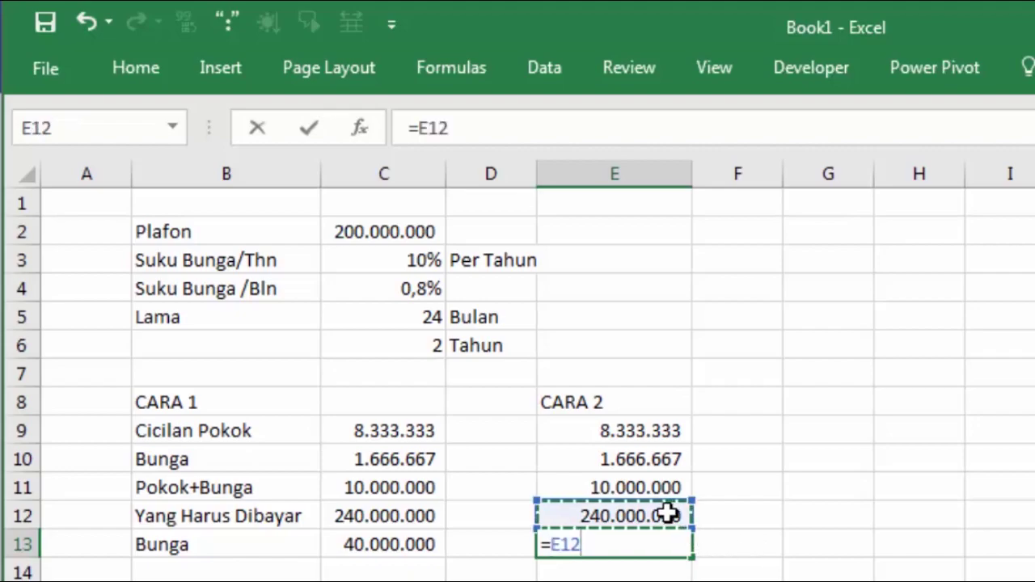
{"action": "type", "text": "-"}
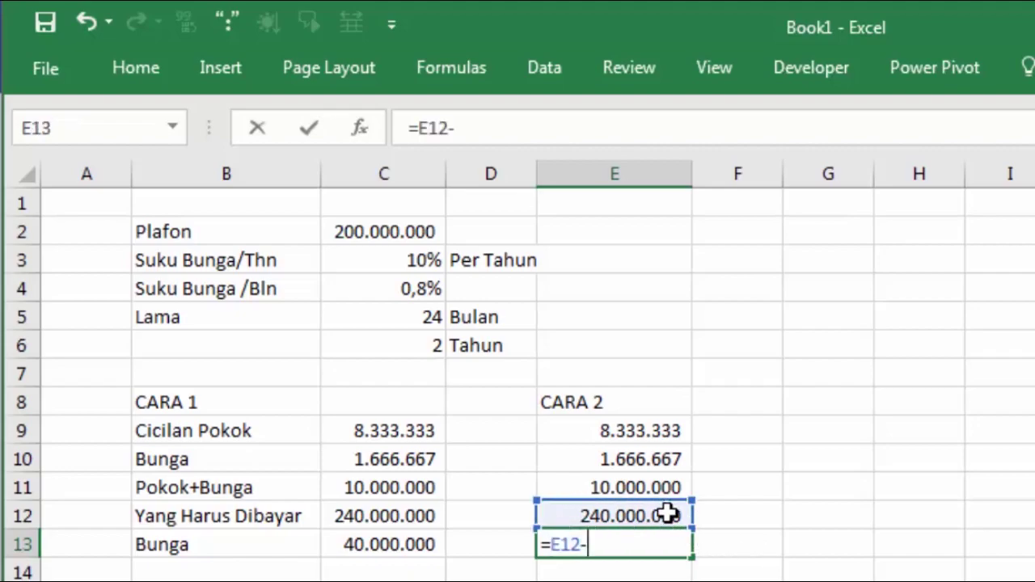
{"action": "left_click", "coordinate": [415, 232]}
{"action": "key", "text": "Return"}
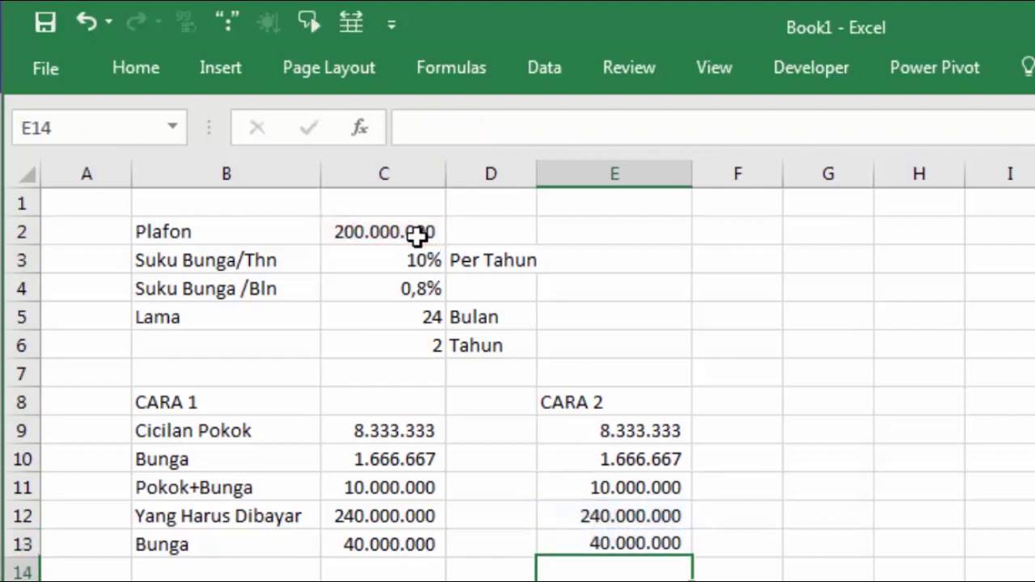
{"action": "left_click", "coordinate": [994, 484]}
{"action": "left_click", "coordinate": [659, 541]}
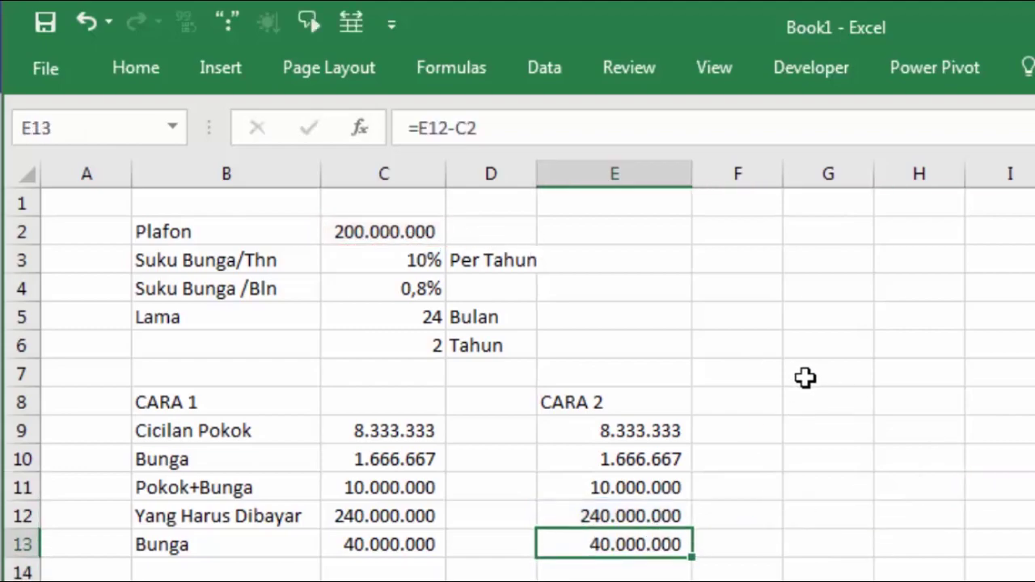
Compare the CARA 1 and CARA 2 results in rows 9 to 13, checking the interest formulas in C10 and E10.
{"action": "left_click_drag", "start_coordinate": [424, 428], "coordinate": [636, 550]}
{"action": "left_click", "coordinate": [746, 441]}
{"action": "left_click", "coordinate": [426, 440]}
{"action": "left_click_drag", "start_coordinate": [381, 462], "coordinate": [629, 460]}
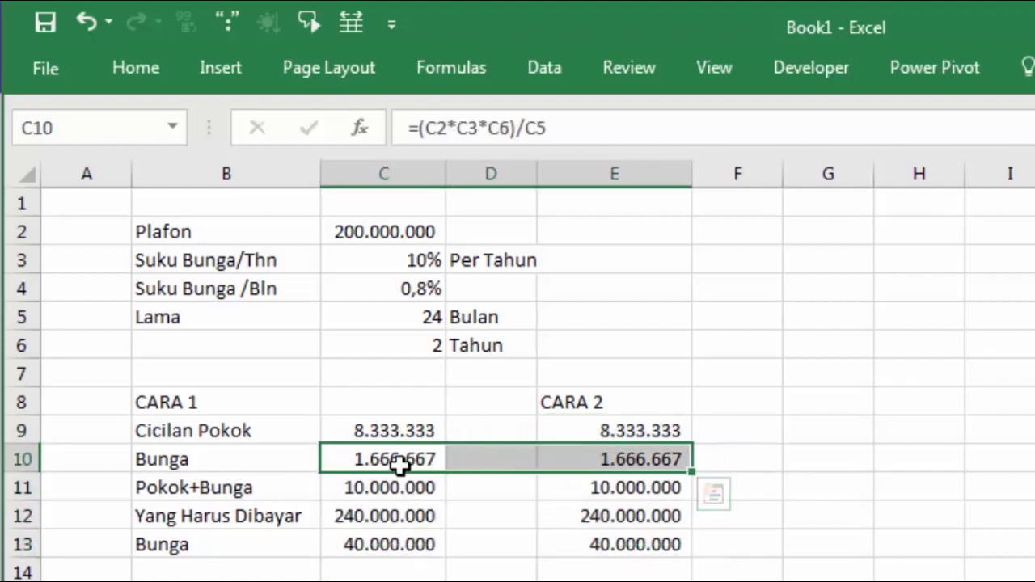
{"action": "left_click", "coordinate": [376, 463]}
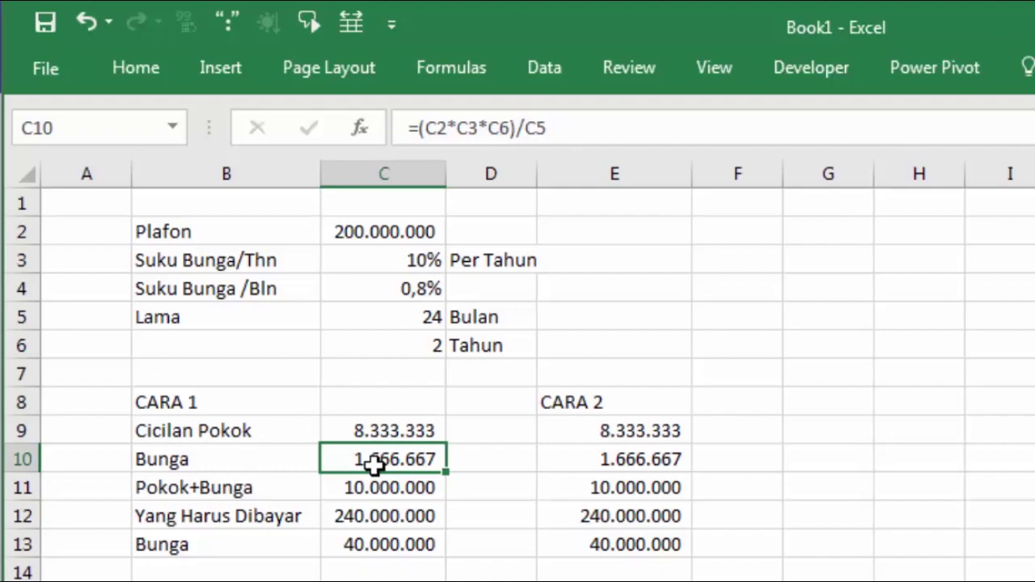
{"action": "left_click", "coordinate": [567, 465]}
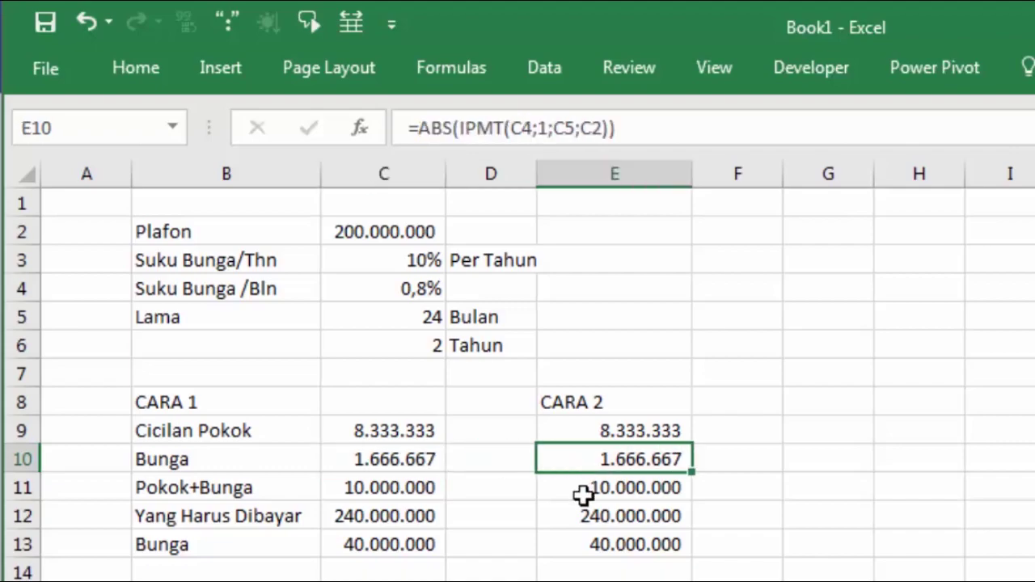